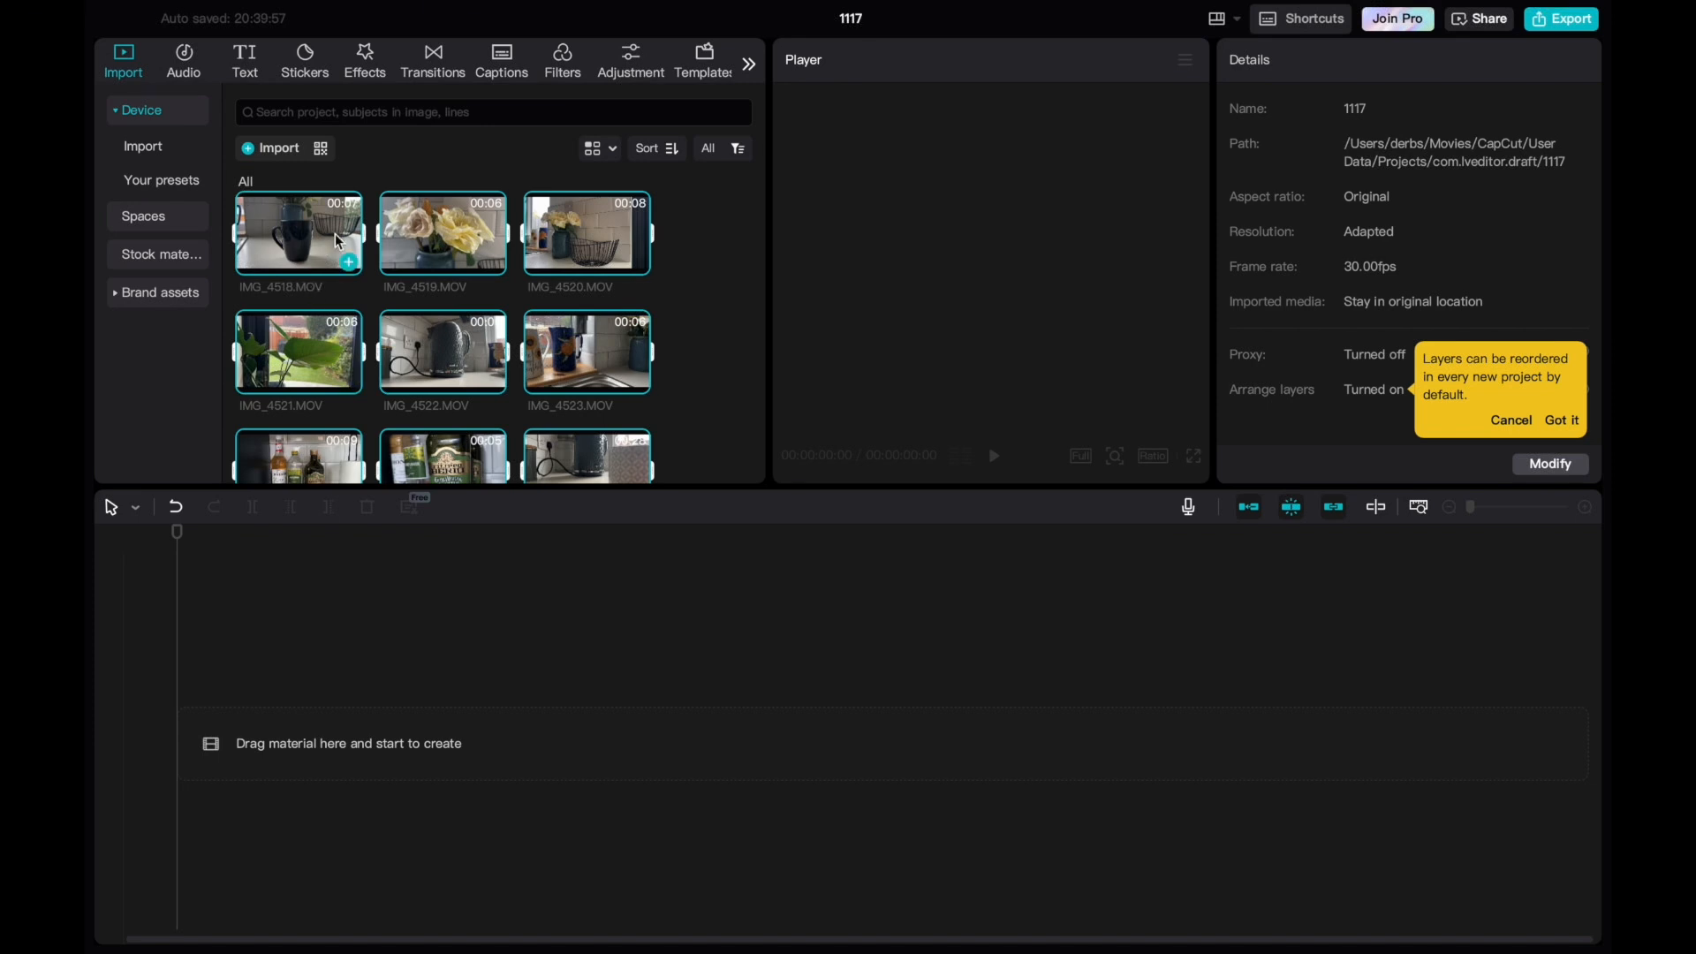
# Place all the imported clips on the main track and preview the whole sequence full screen.
pyautogui.moveTo(338, 240); pyautogui.dragTo(242, 744)
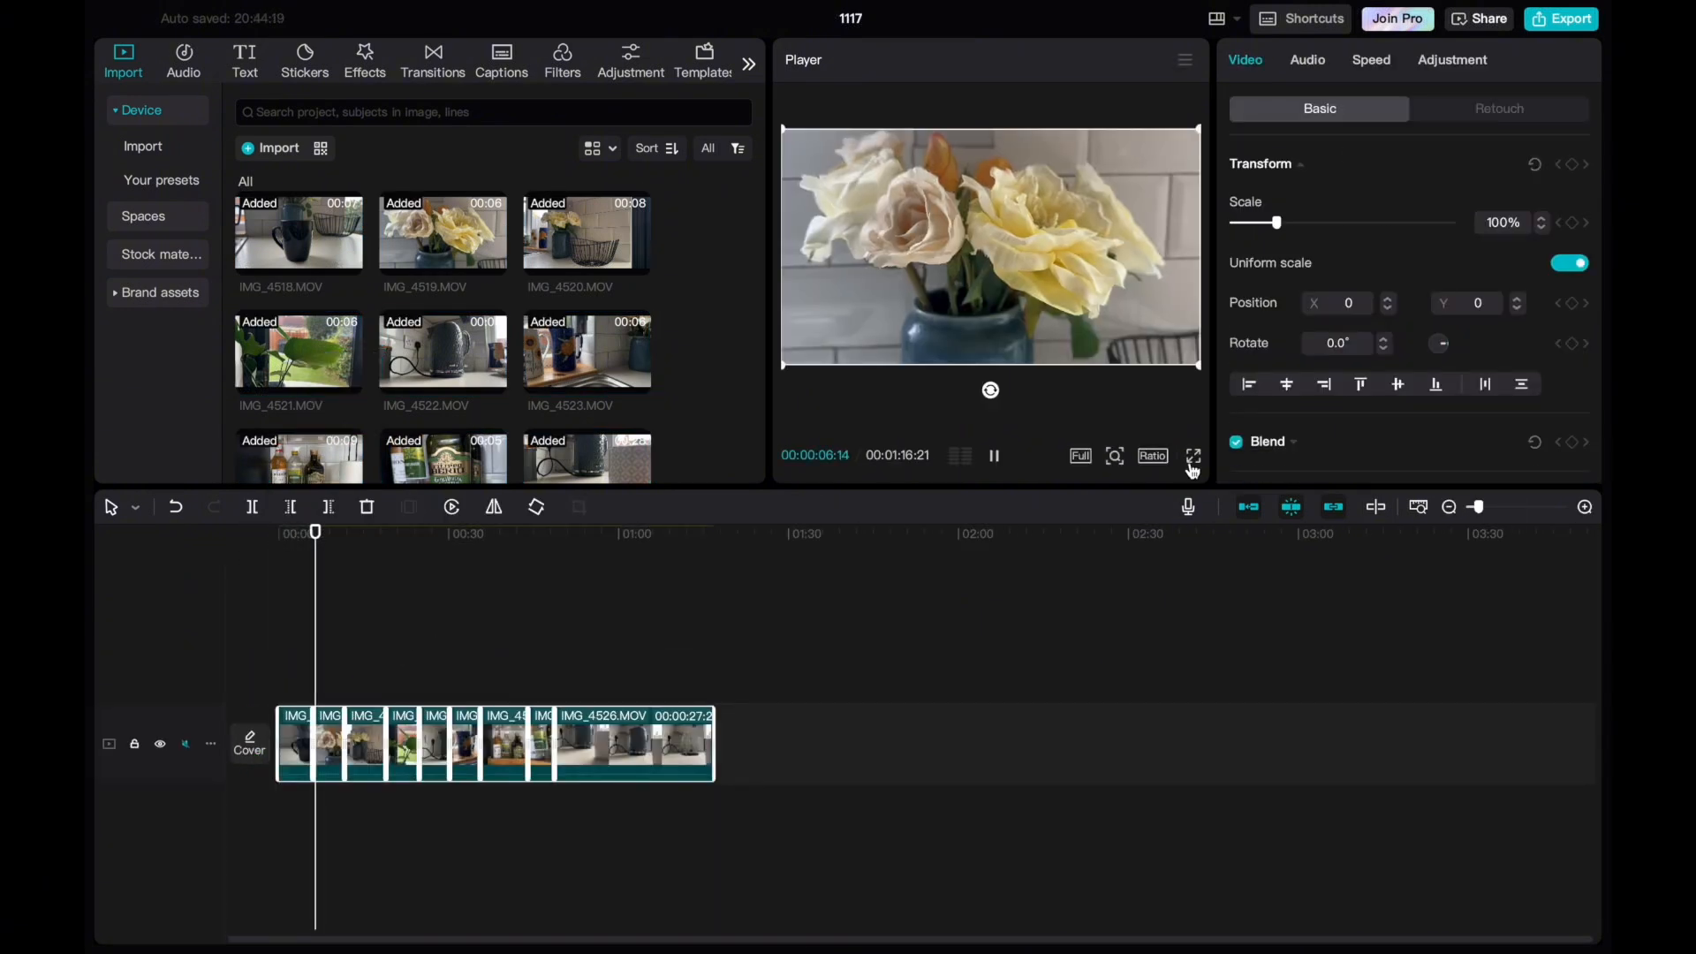
pyautogui.click(1192, 460)
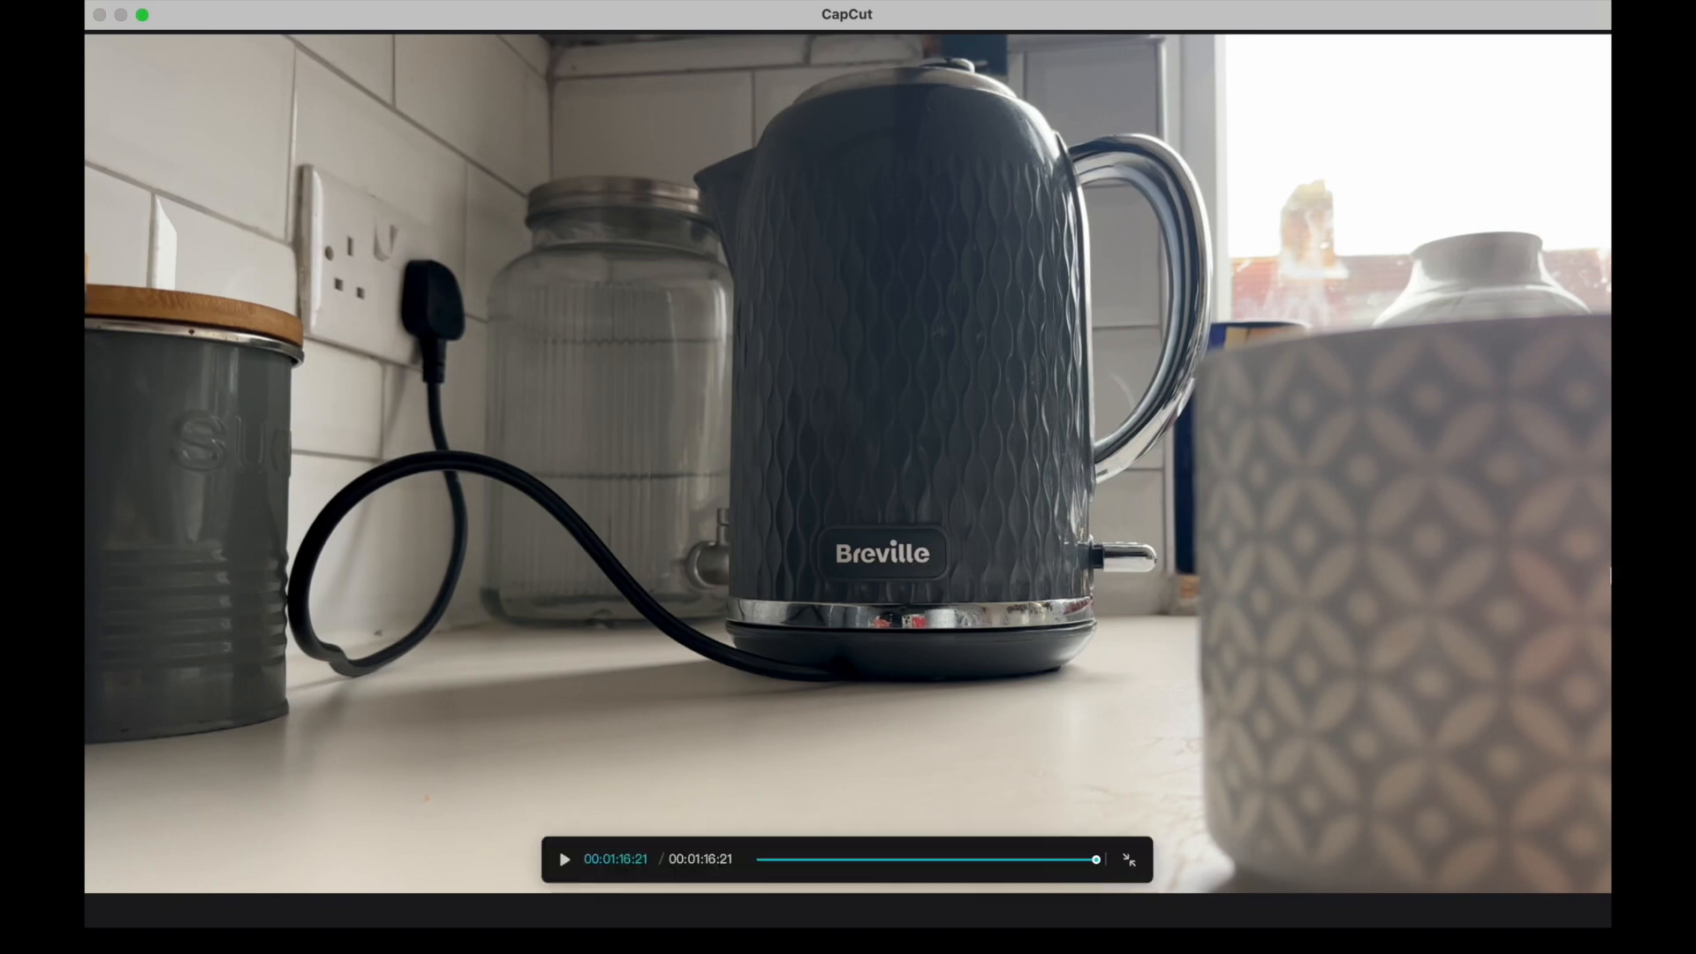
pyautogui.press('Escape')
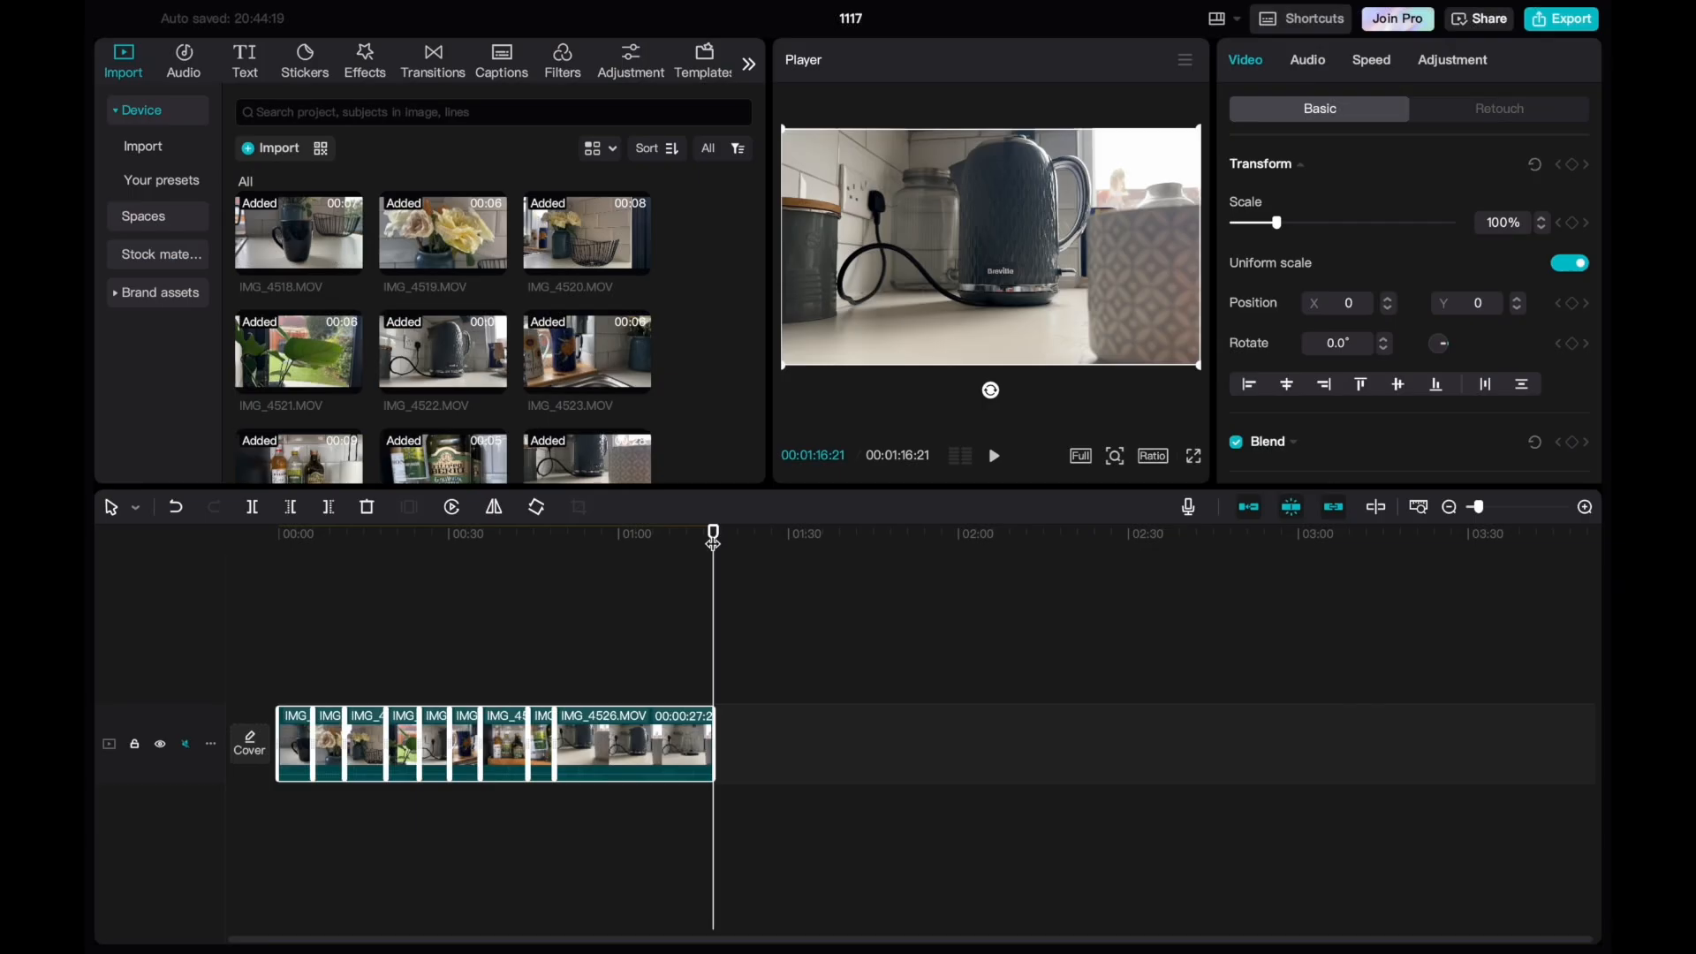
# Play back the opening clip IMG_4518 from the start and trim its end to about 2 seconds.
pyautogui.press('Home')
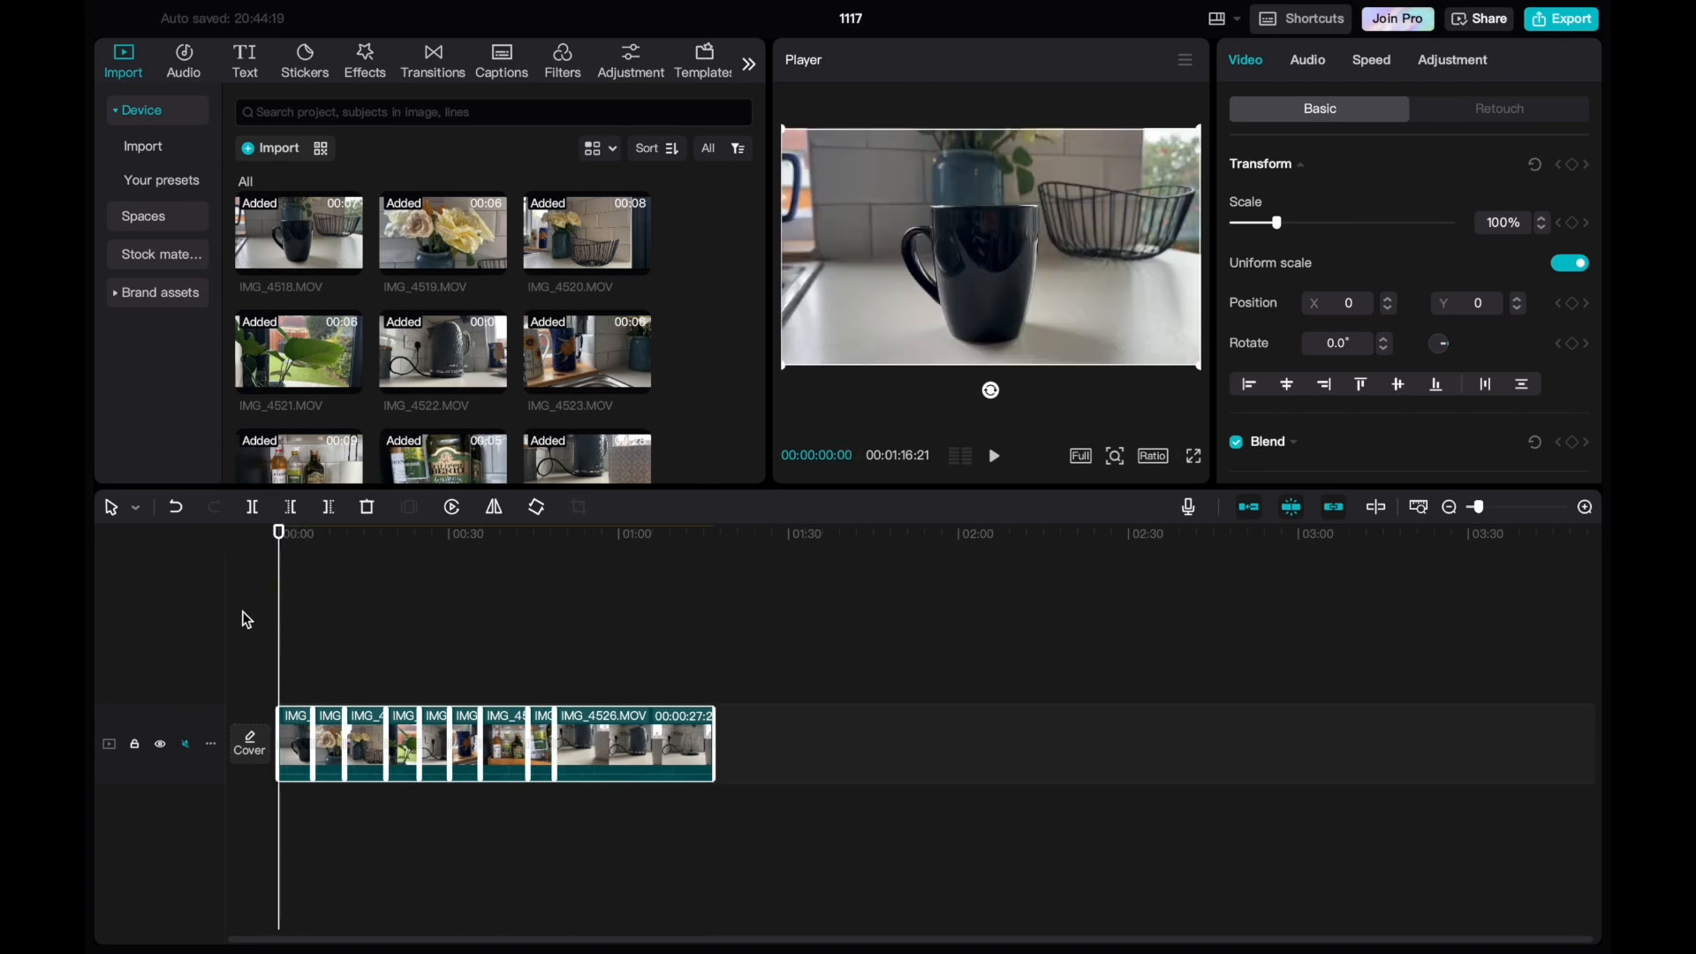
pyautogui.press('super+equal')
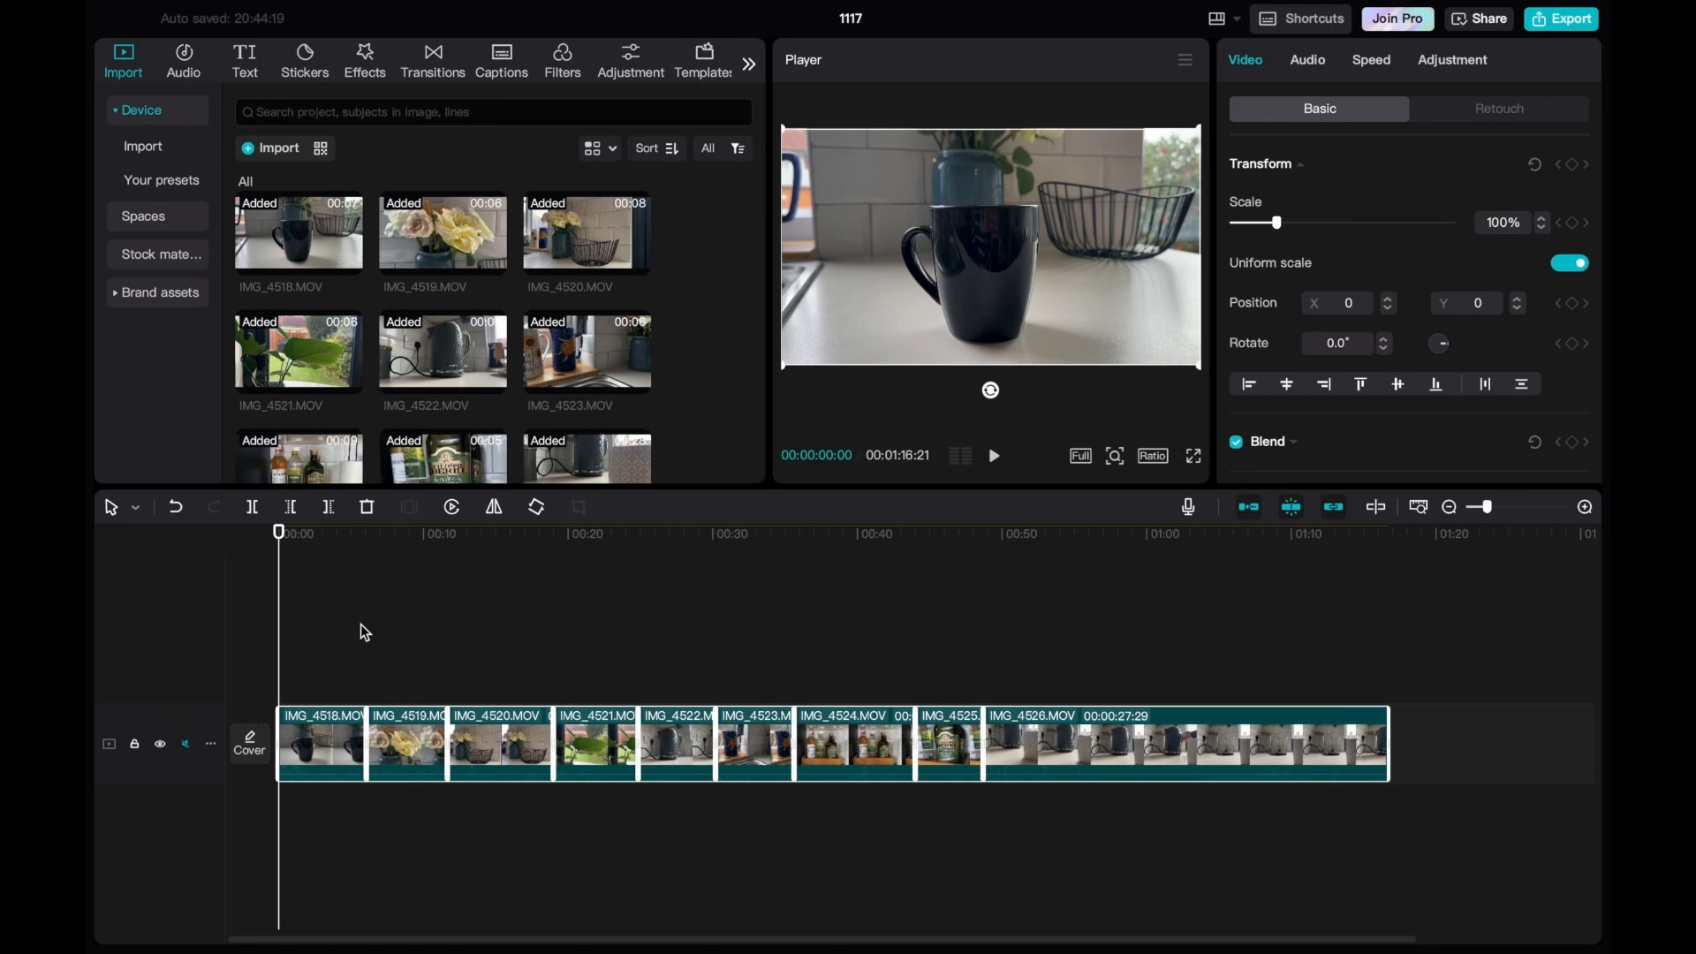
pyautogui.press('space')
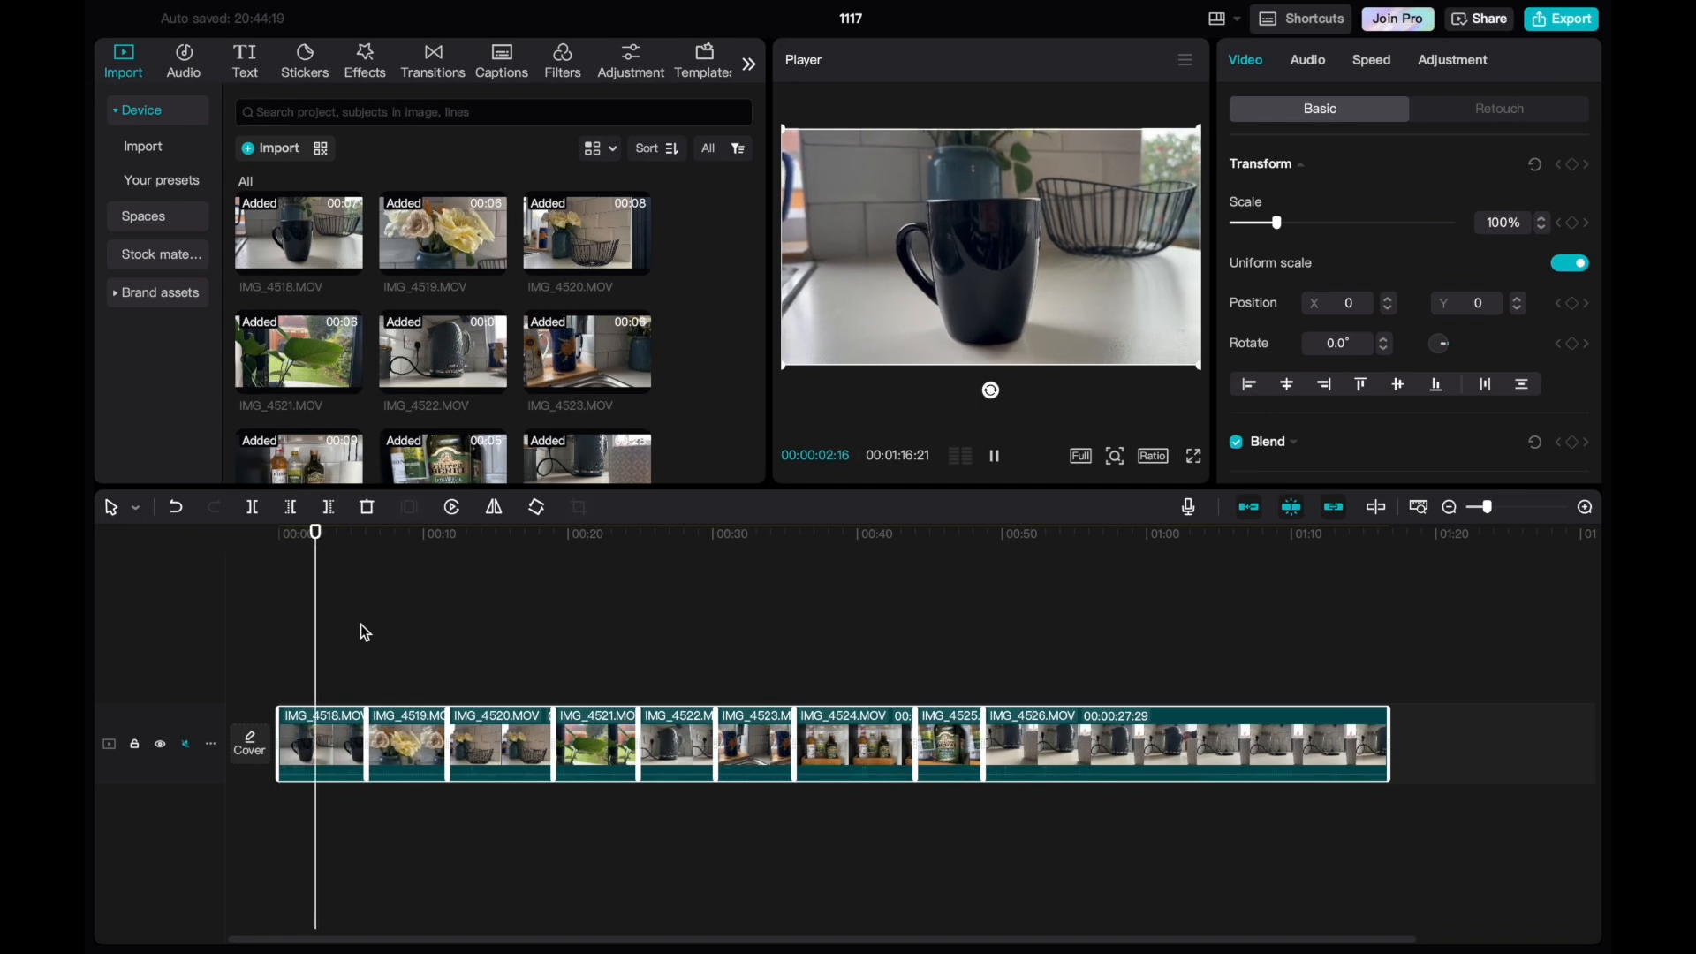
pyautogui.moveTo(320, 530); pyautogui.dragTo(278, 550)
pyautogui.press('space')
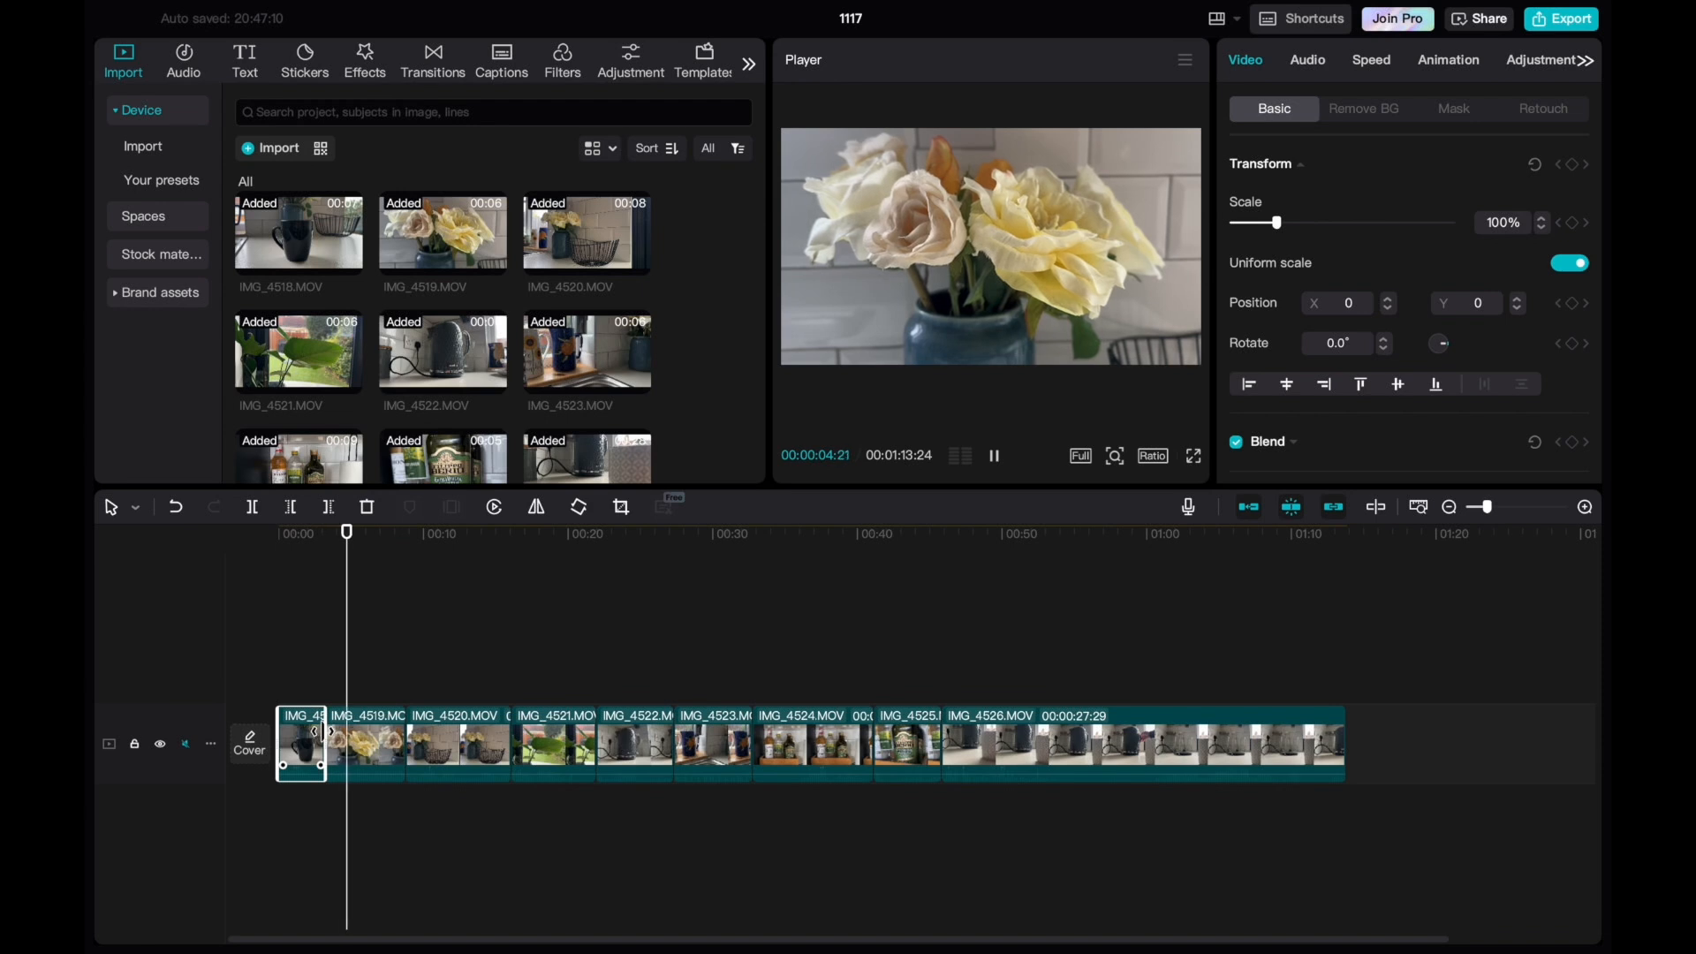
pyautogui.press('space')
pyautogui.moveTo(350, 539); pyautogui.dragTo(273, 536)
pyautogui.press('space')
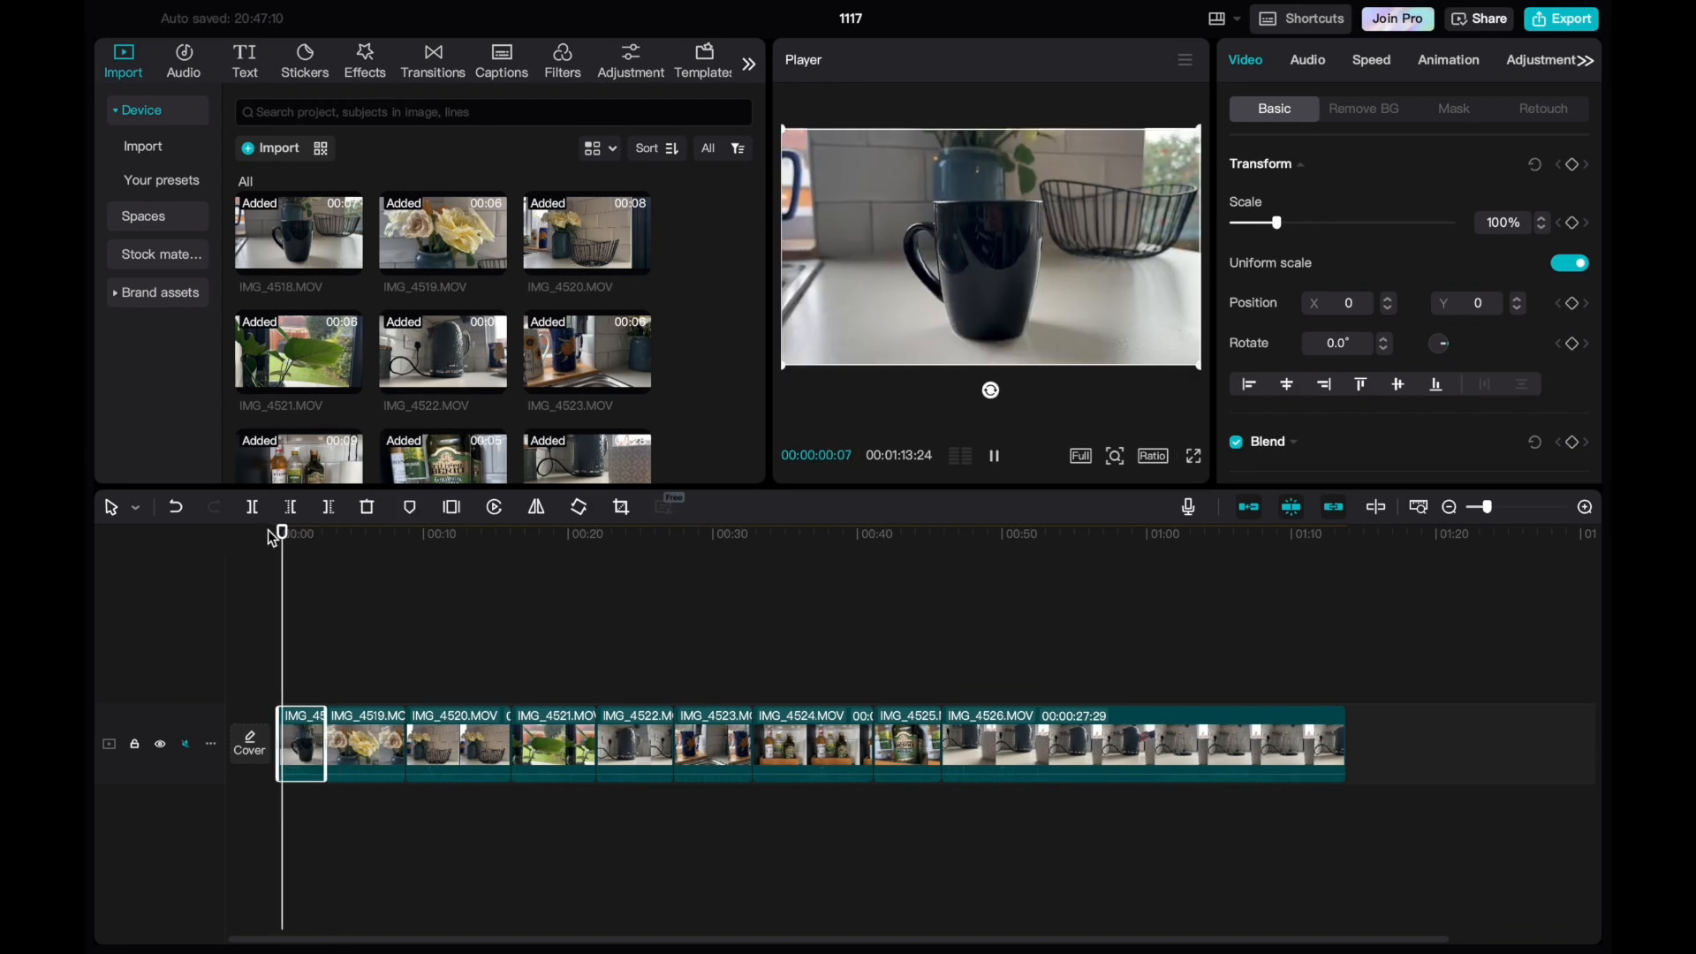
pyautogui.press('space')
pyautogui.moveTo(323, 749); pyautogui.dragTo(305, 733)
# Review the IMG_4520 basket clip in playback and trim its end back to 00:00:11:29.
pyautogui.press('space')
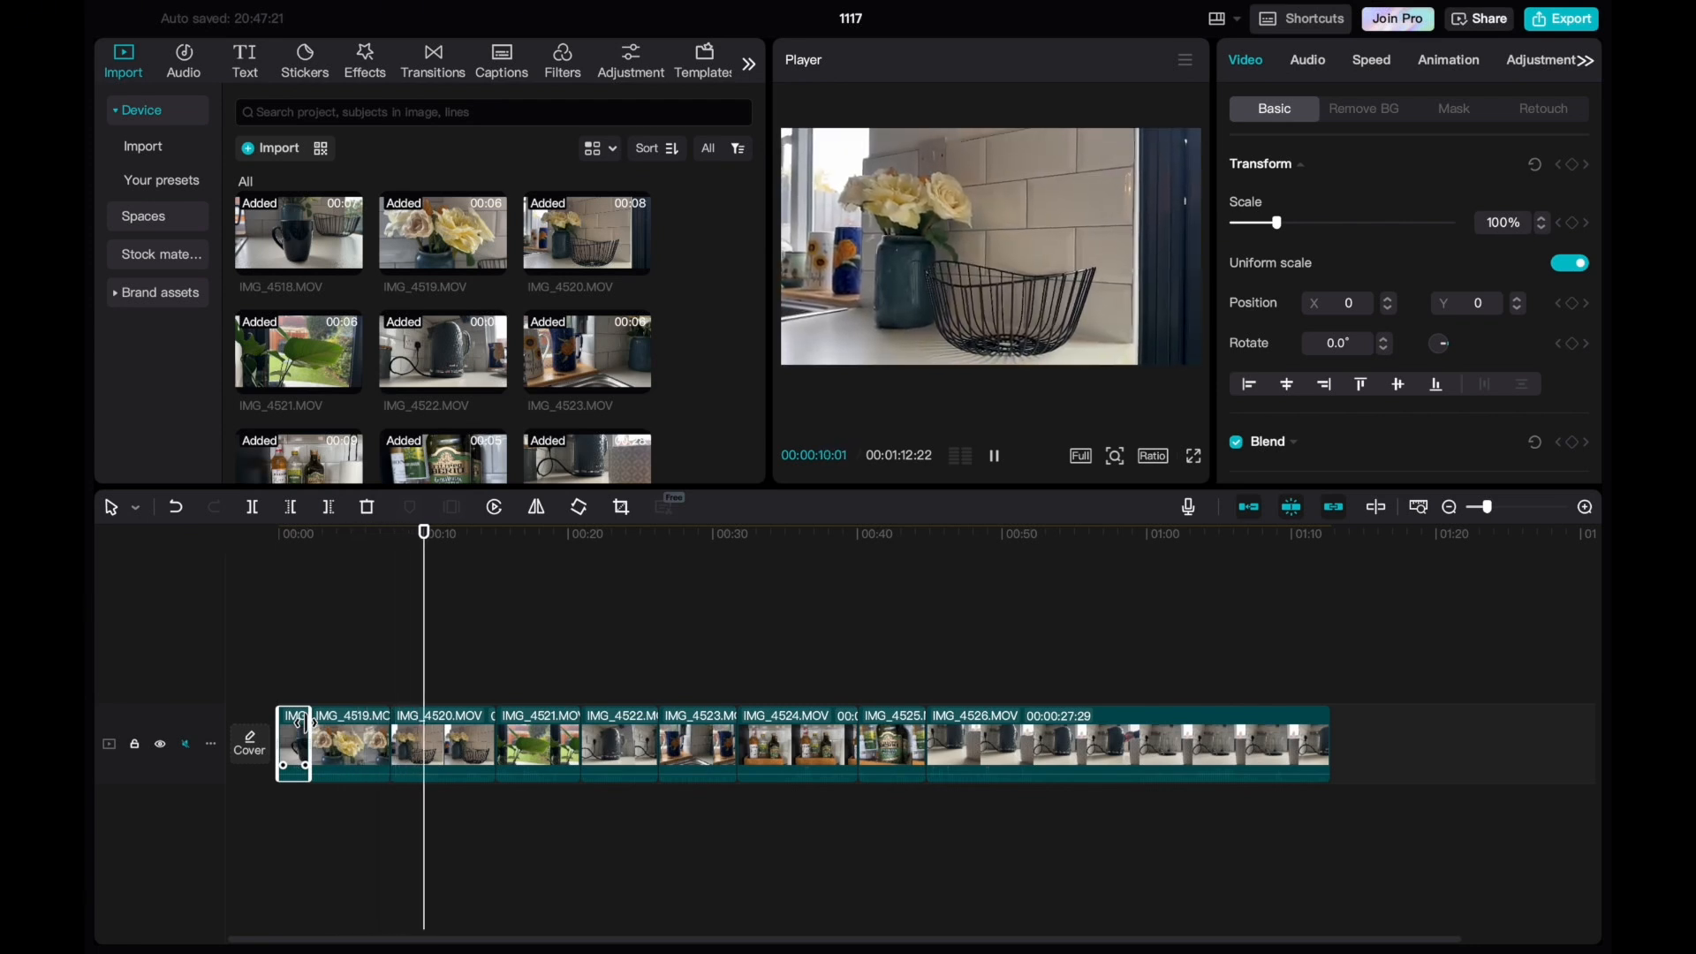
pyautogui.press('space')
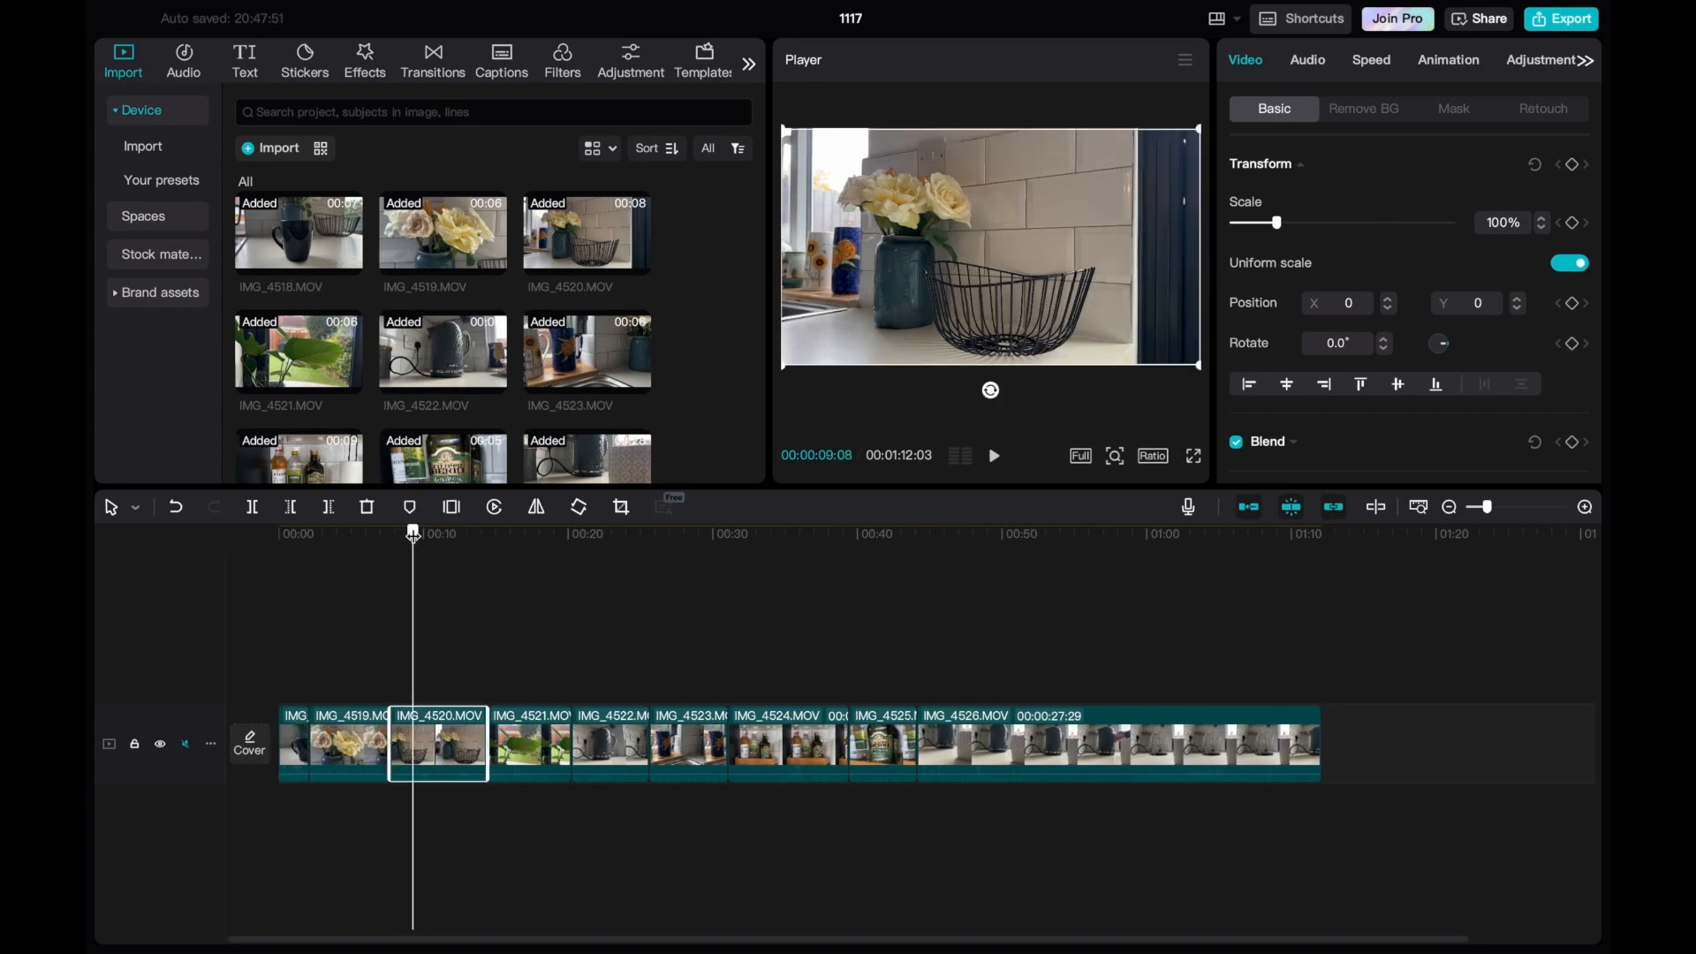
pyautogui.moveTo(412, 536); pyautogui.dragTo(388, 537)
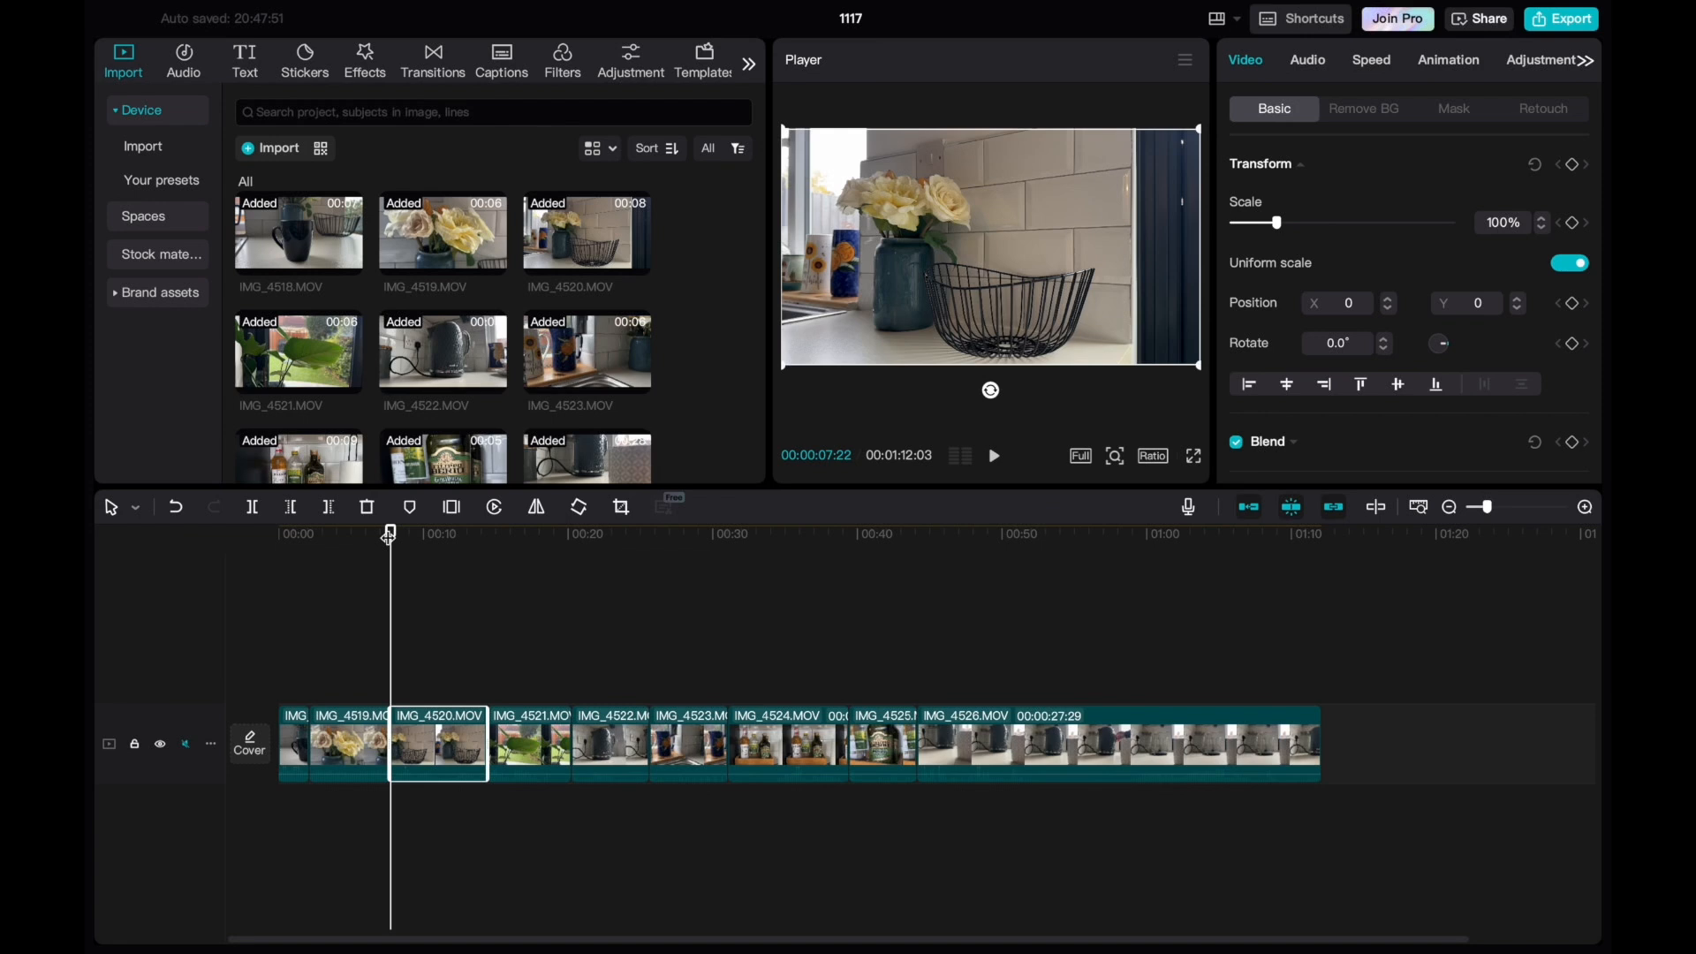
pyautogui.moveTo(395, 541); pyautogui.dragTo(380, 542)
pyautogui.press('space')
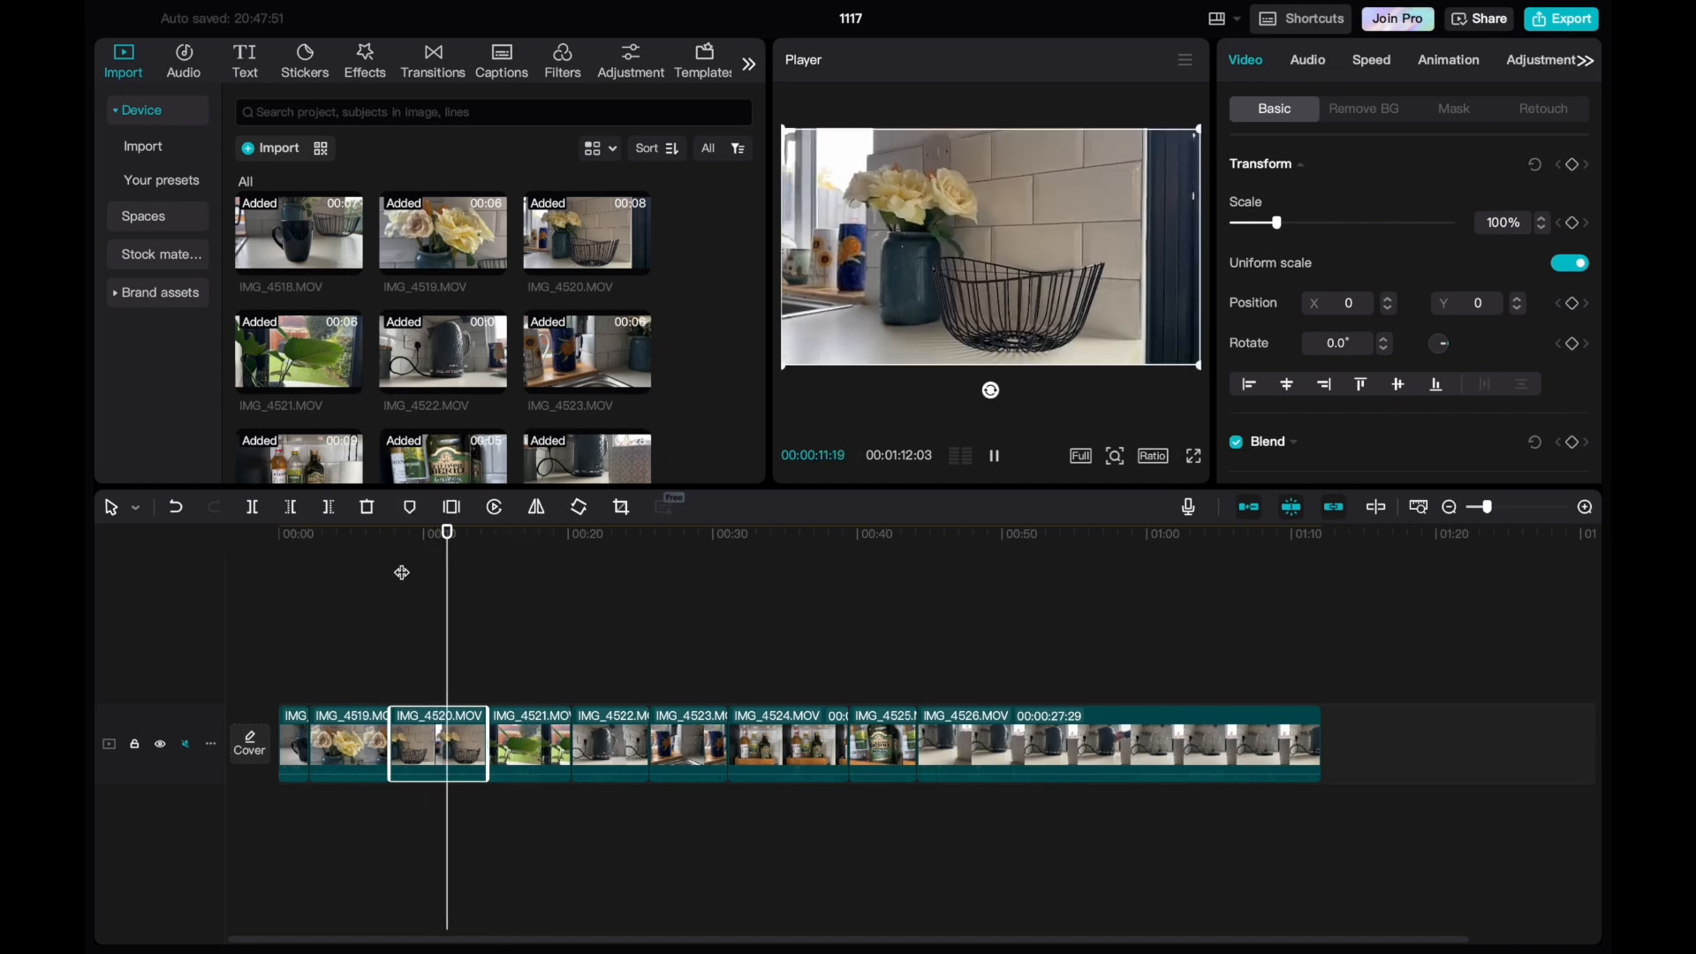
pyautogui.press('space')
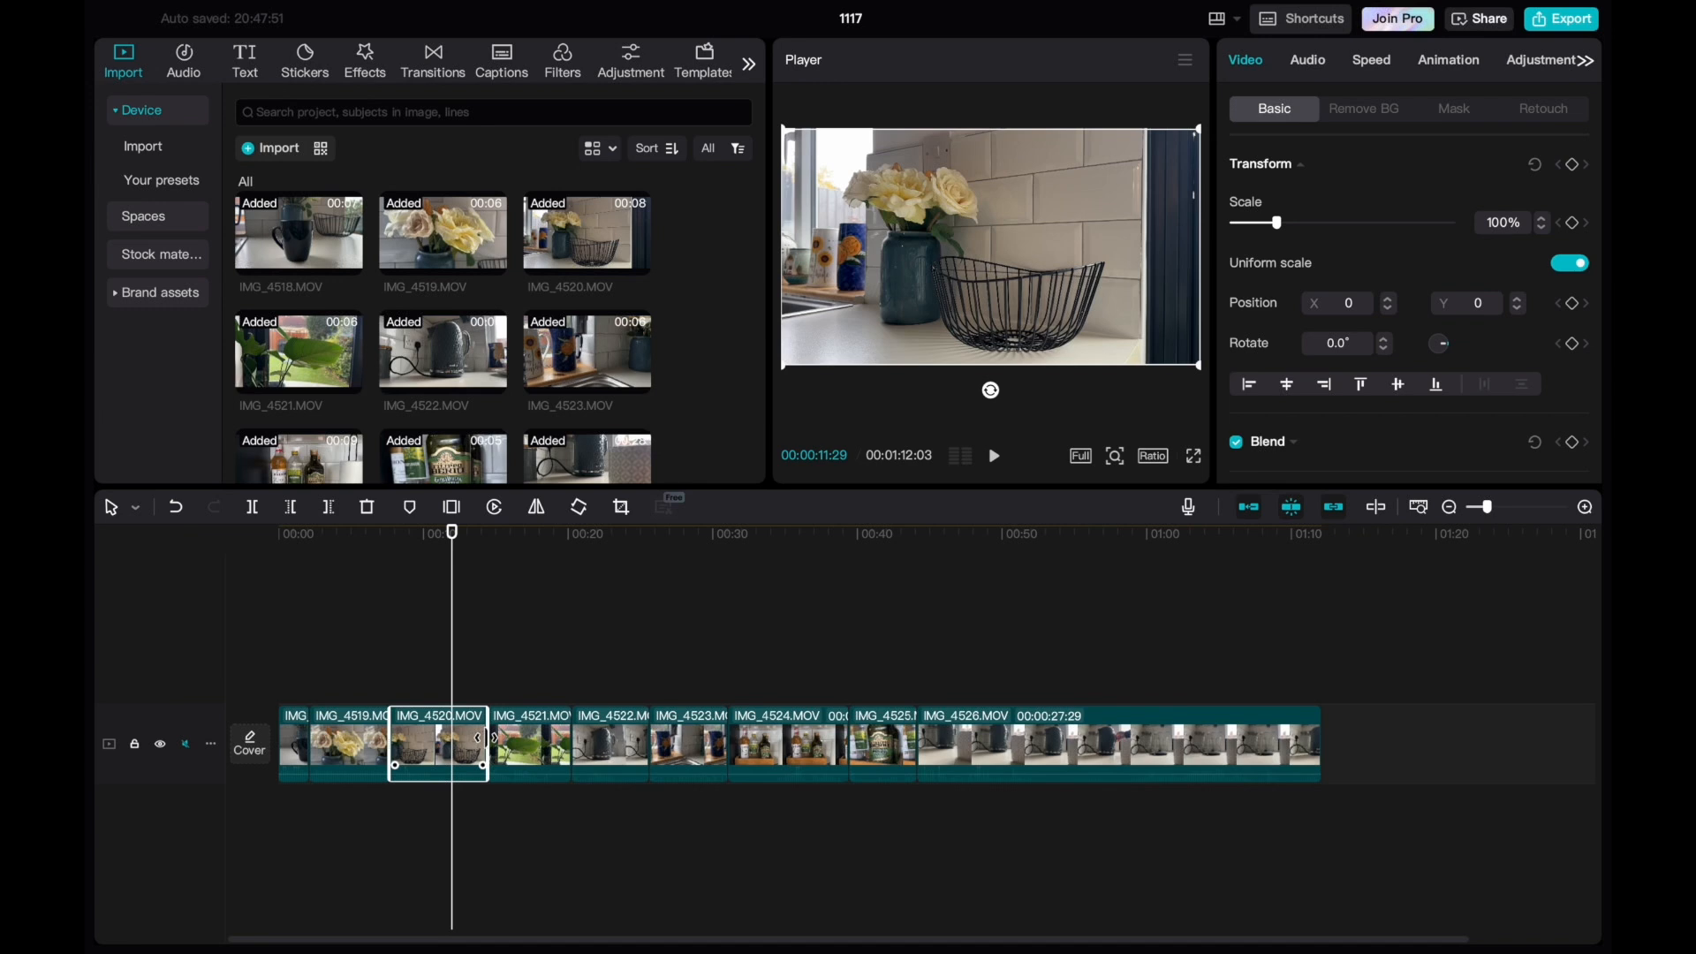
pyautogui.moveTo(486, 734); pyautogui.dragTo(452, 734)
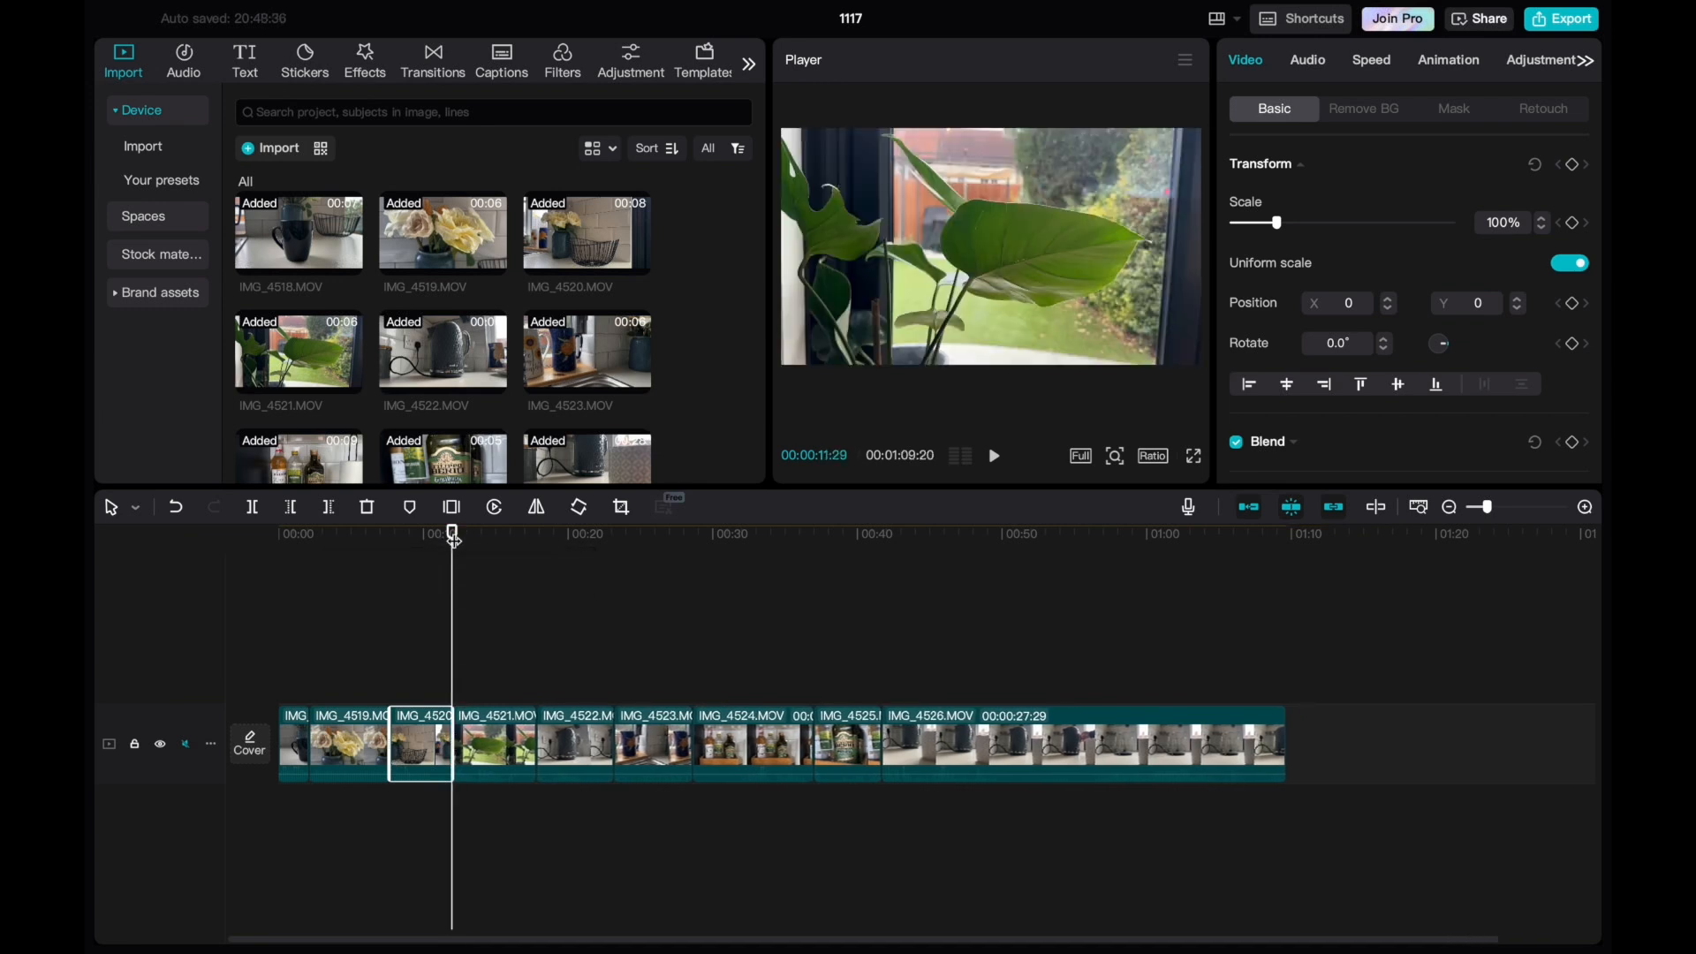
# Play back the cut from IMG_4520 to IMG_4521 and shorten the IMG_4521 plant clip to about 3 seconds.
pyautogui.moveTo(454, 538); pyautogui.dragTo(440, 542)
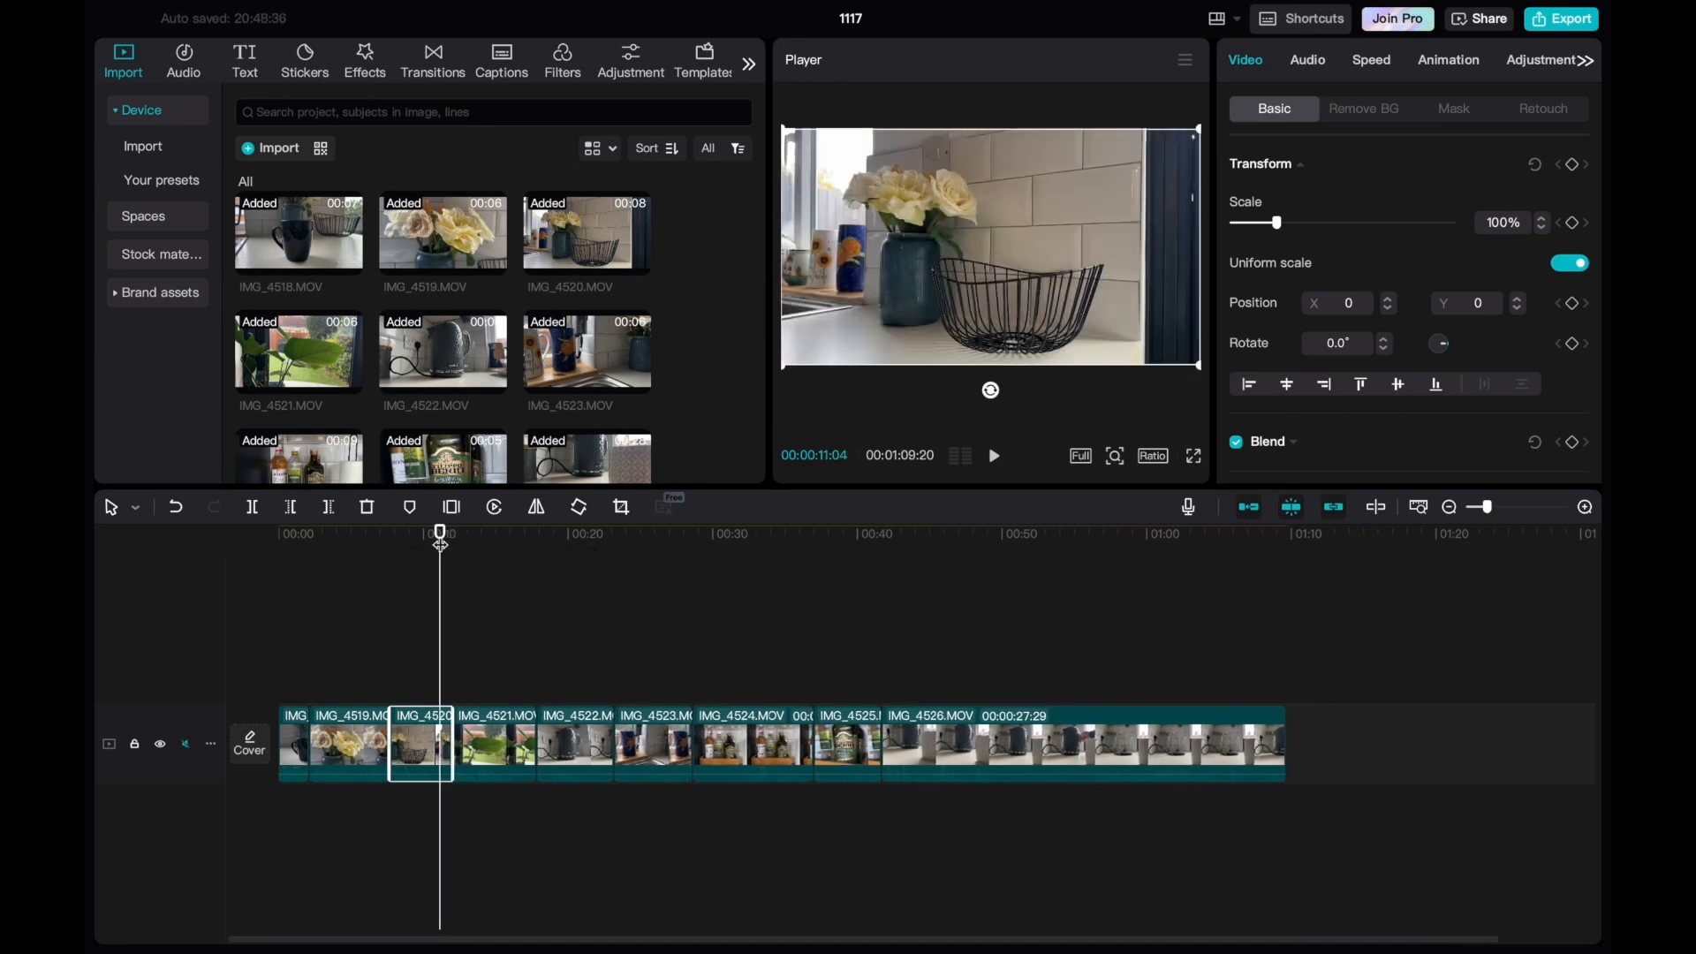
pyautogui.press('space')
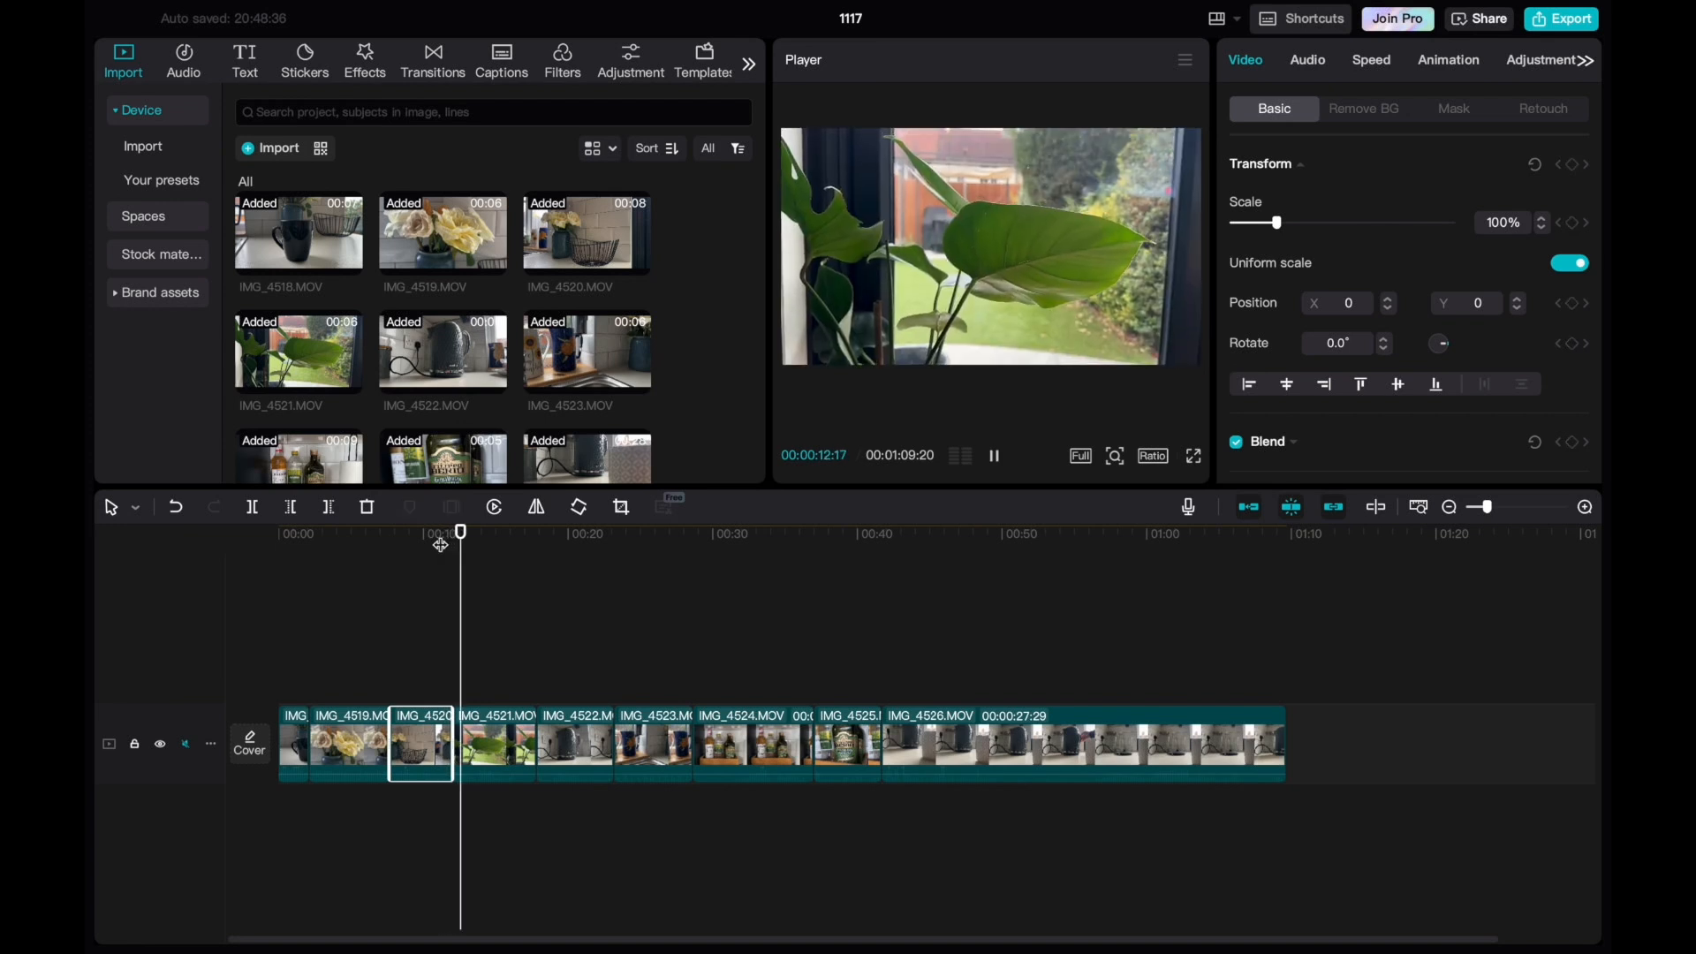
pyautogui.press('space')
pyautogui.moveTo(477, 540); pyautogui.dragTo(403, 550)
pyautogui.press('space')
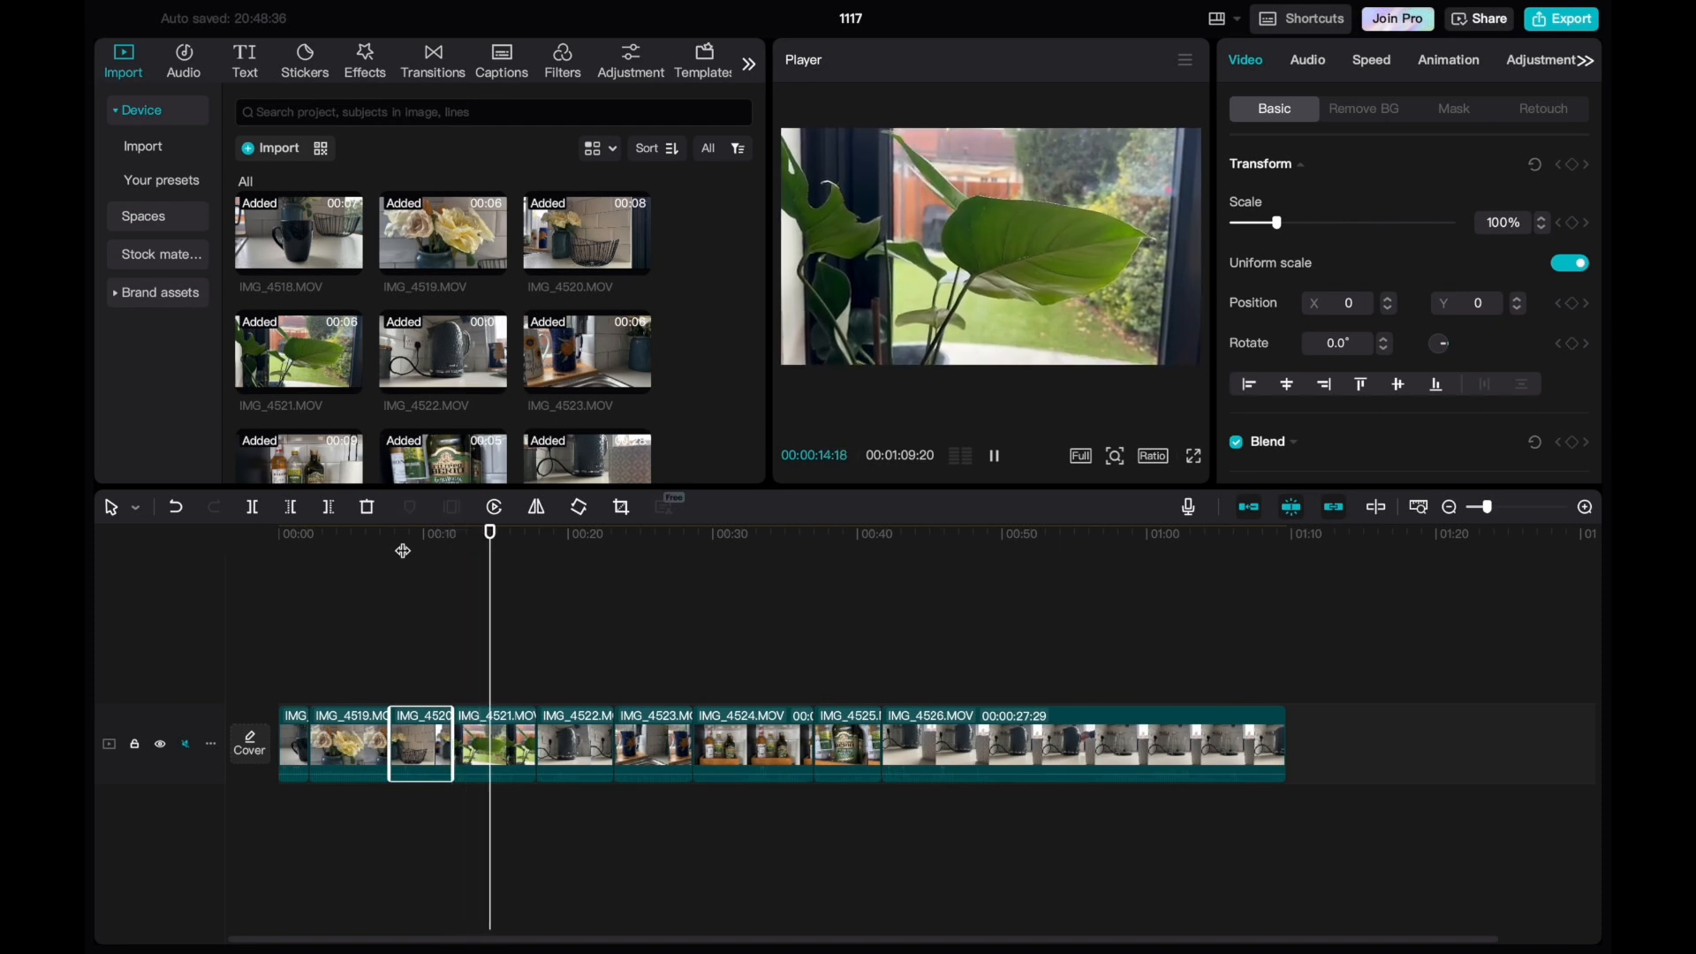
pyautogui.press('space')
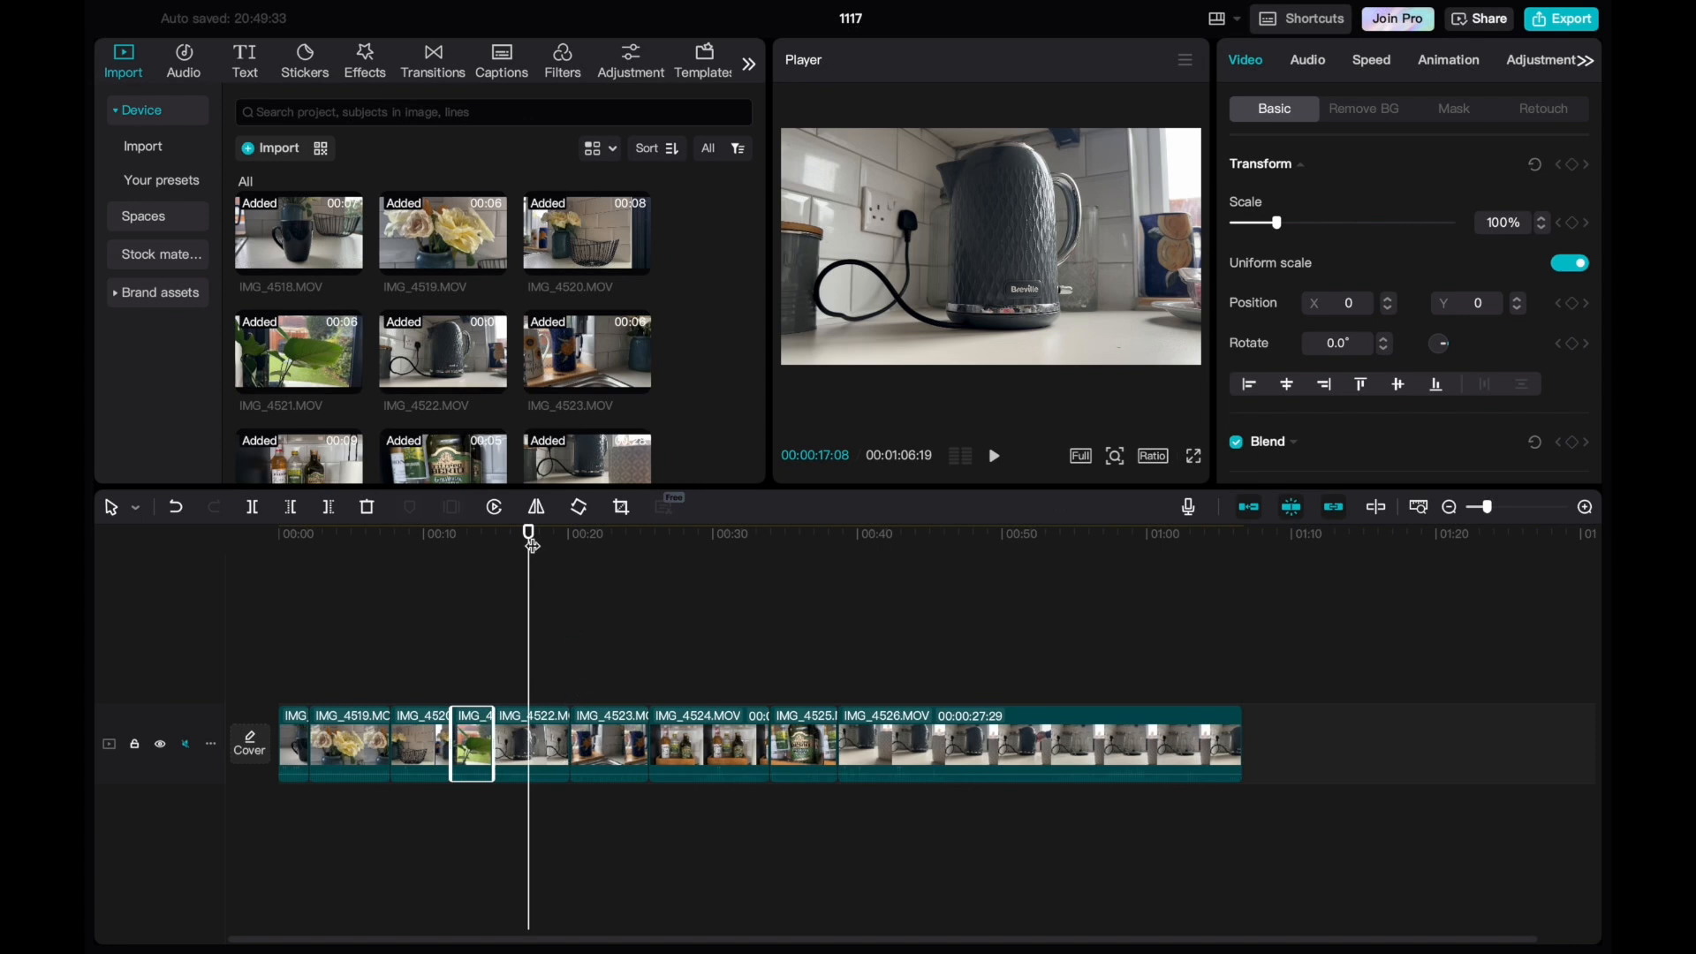
# Shorten the IMG_4522 kettle clip to about 1 second and place IMG_4526 directly after it, cut to 00:00:20:14.
pyautogui.moveTo(528, 537); pyautogui.dragTo(492, 539)
pyautogui.press('space')
pyautogui.press('space')
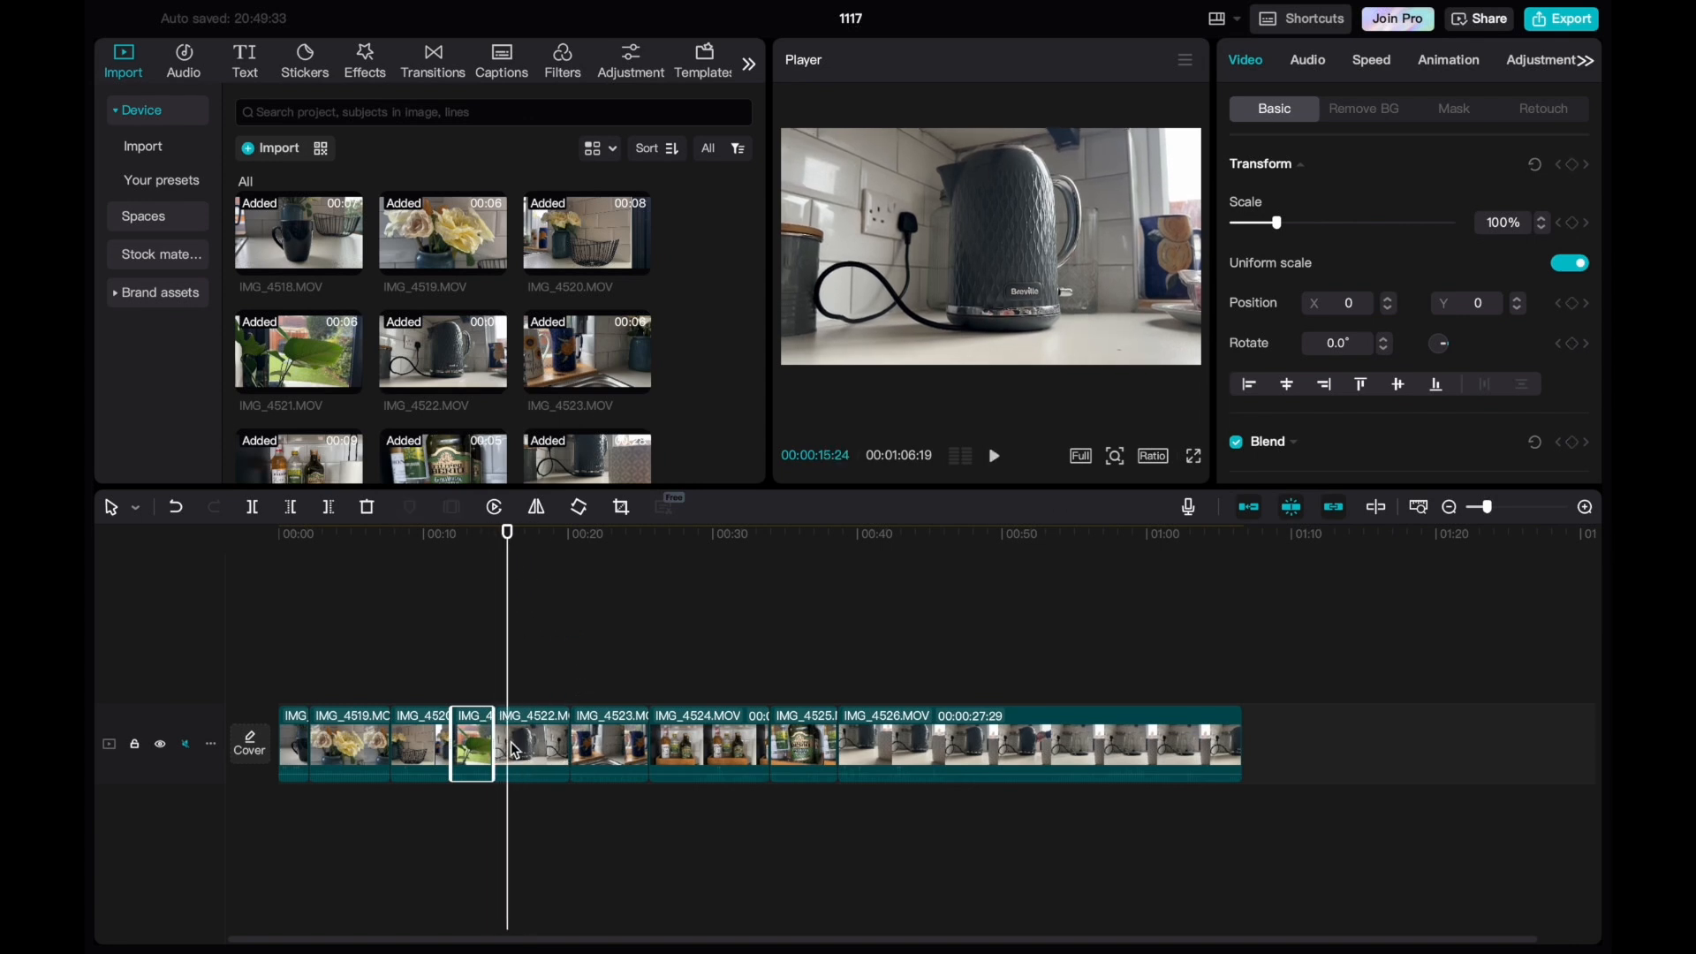
pyautogui.click(510, 749)
pyautogui.moveTo(521, 731); pyautogui.dragTo(631, 738)
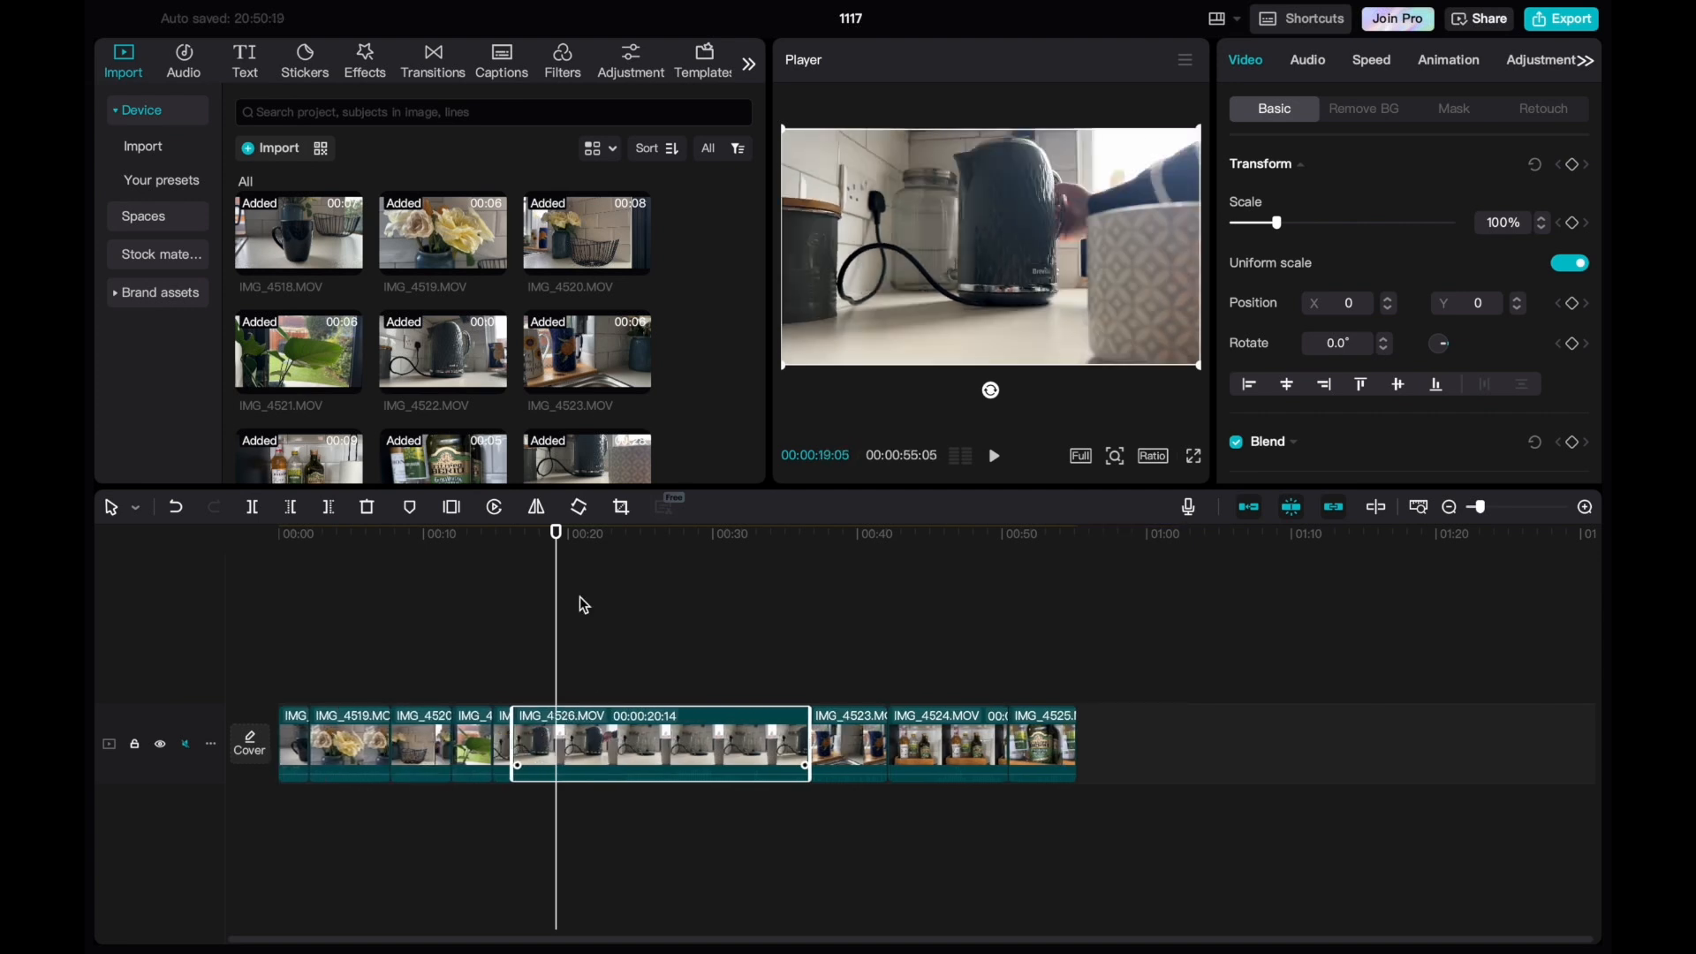
# Play back the join into IMG_4526 and trim that clip's start to leave a duration of 00:00:17:28.
pyautogui.moveTo(555, 542); pyautogui.dragTo(499, 543)
pyautogui.press('space')
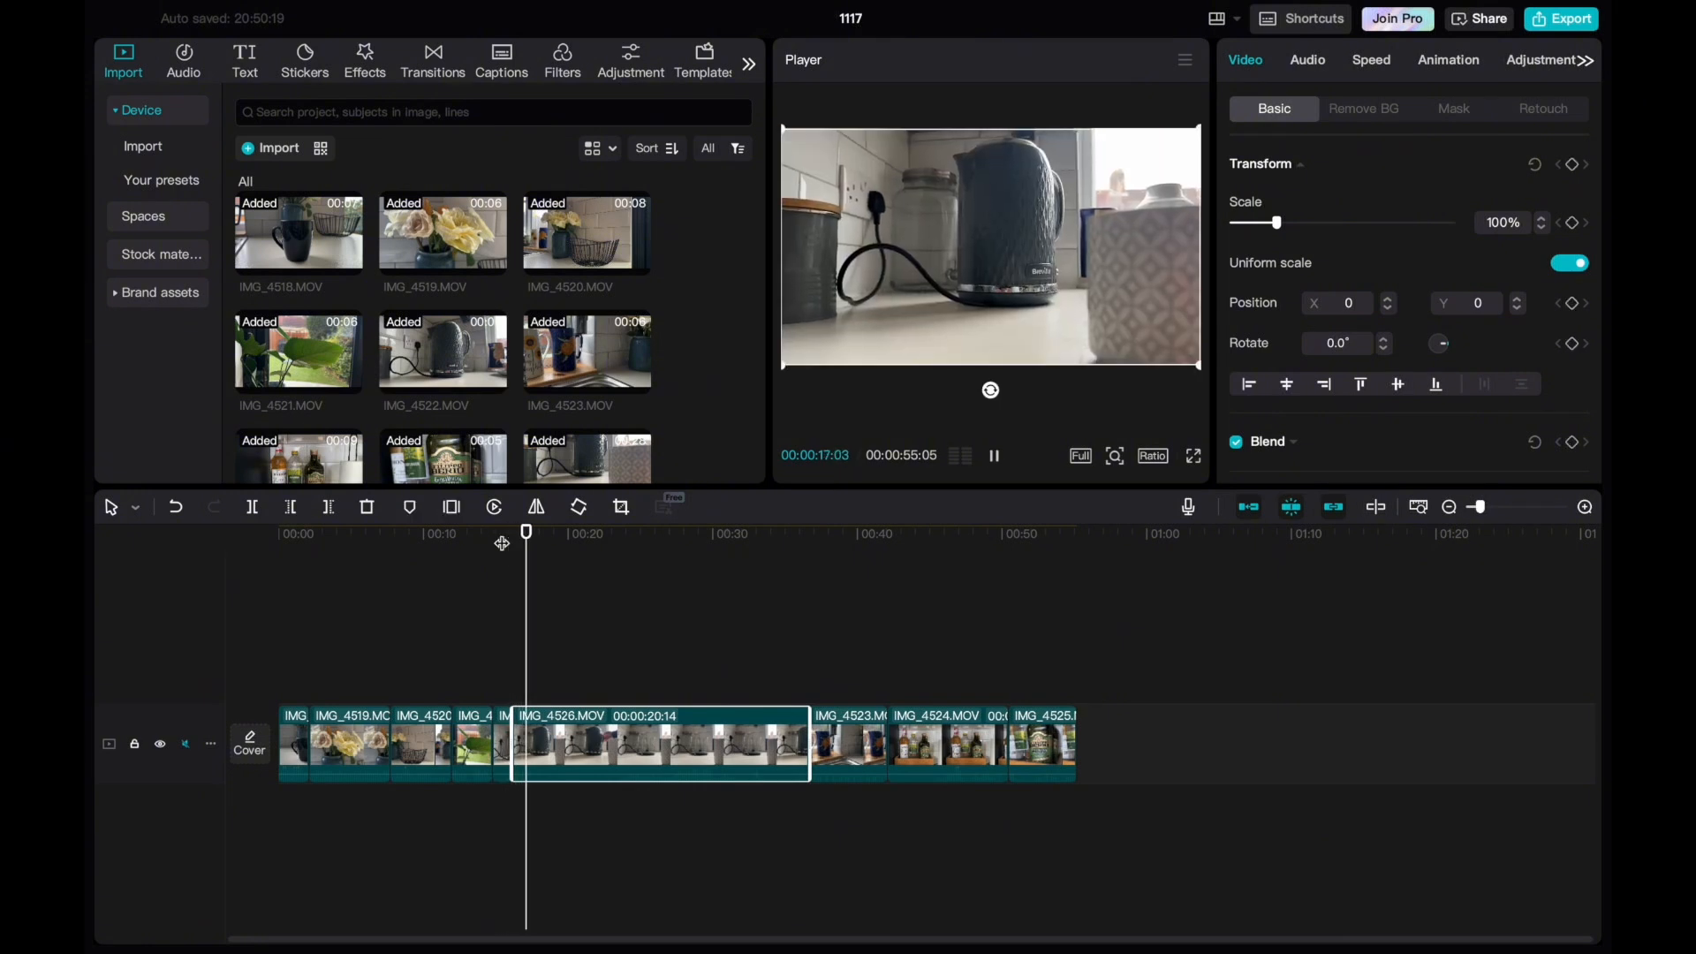
pyautogui.press('space')
pyautogui.click(516, 762)
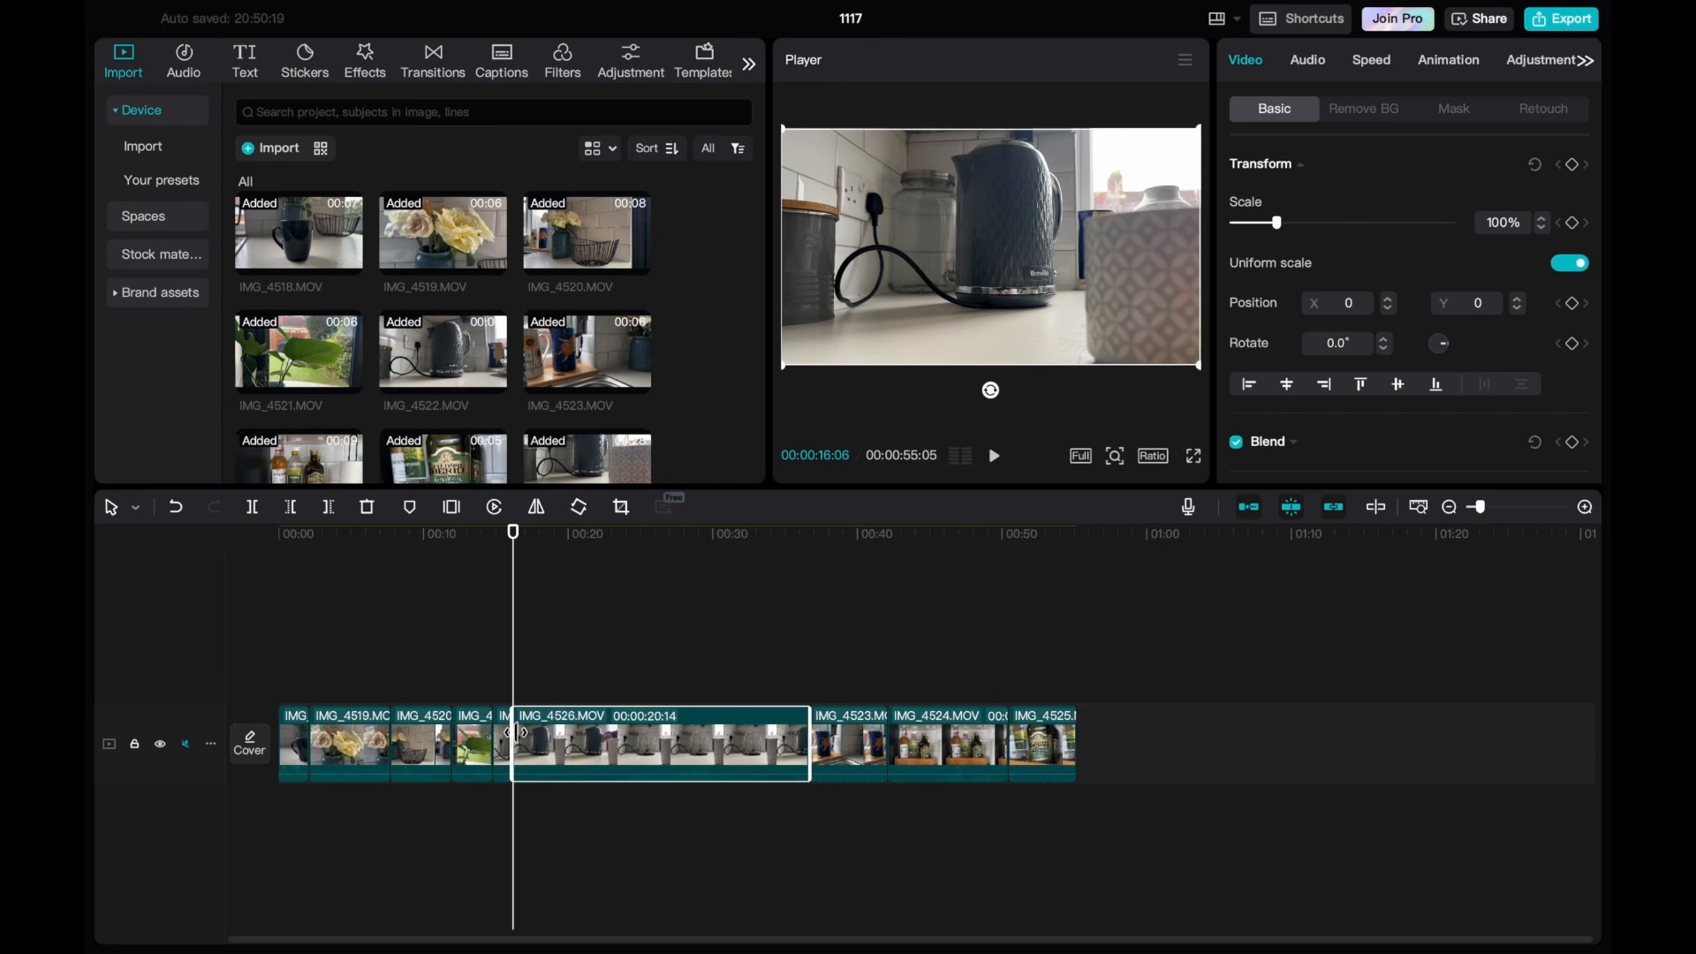
pyautogui.moveTo(517, 732); pyautogui.dragTo(554, 732)
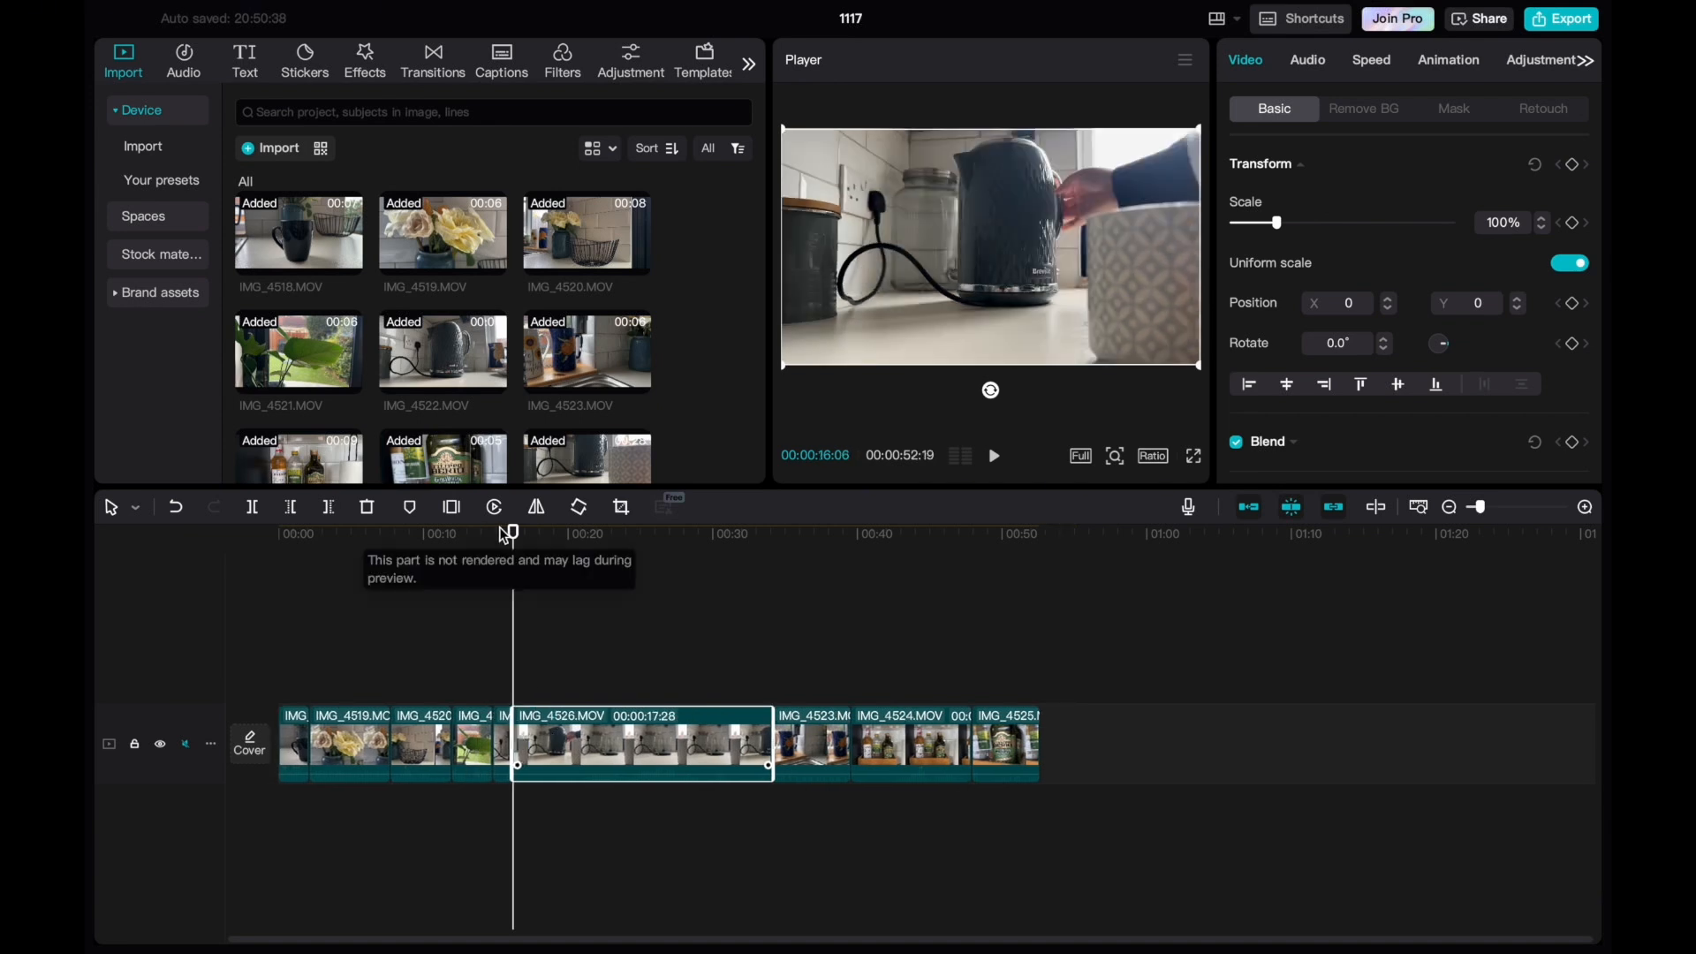
# Split IMG_4526 at 00:00:18:08, after the kettle is lifted, and play back across the cut.
pyautogui.moveTo(510, 533); pyautogui.dragTo(543, 533)
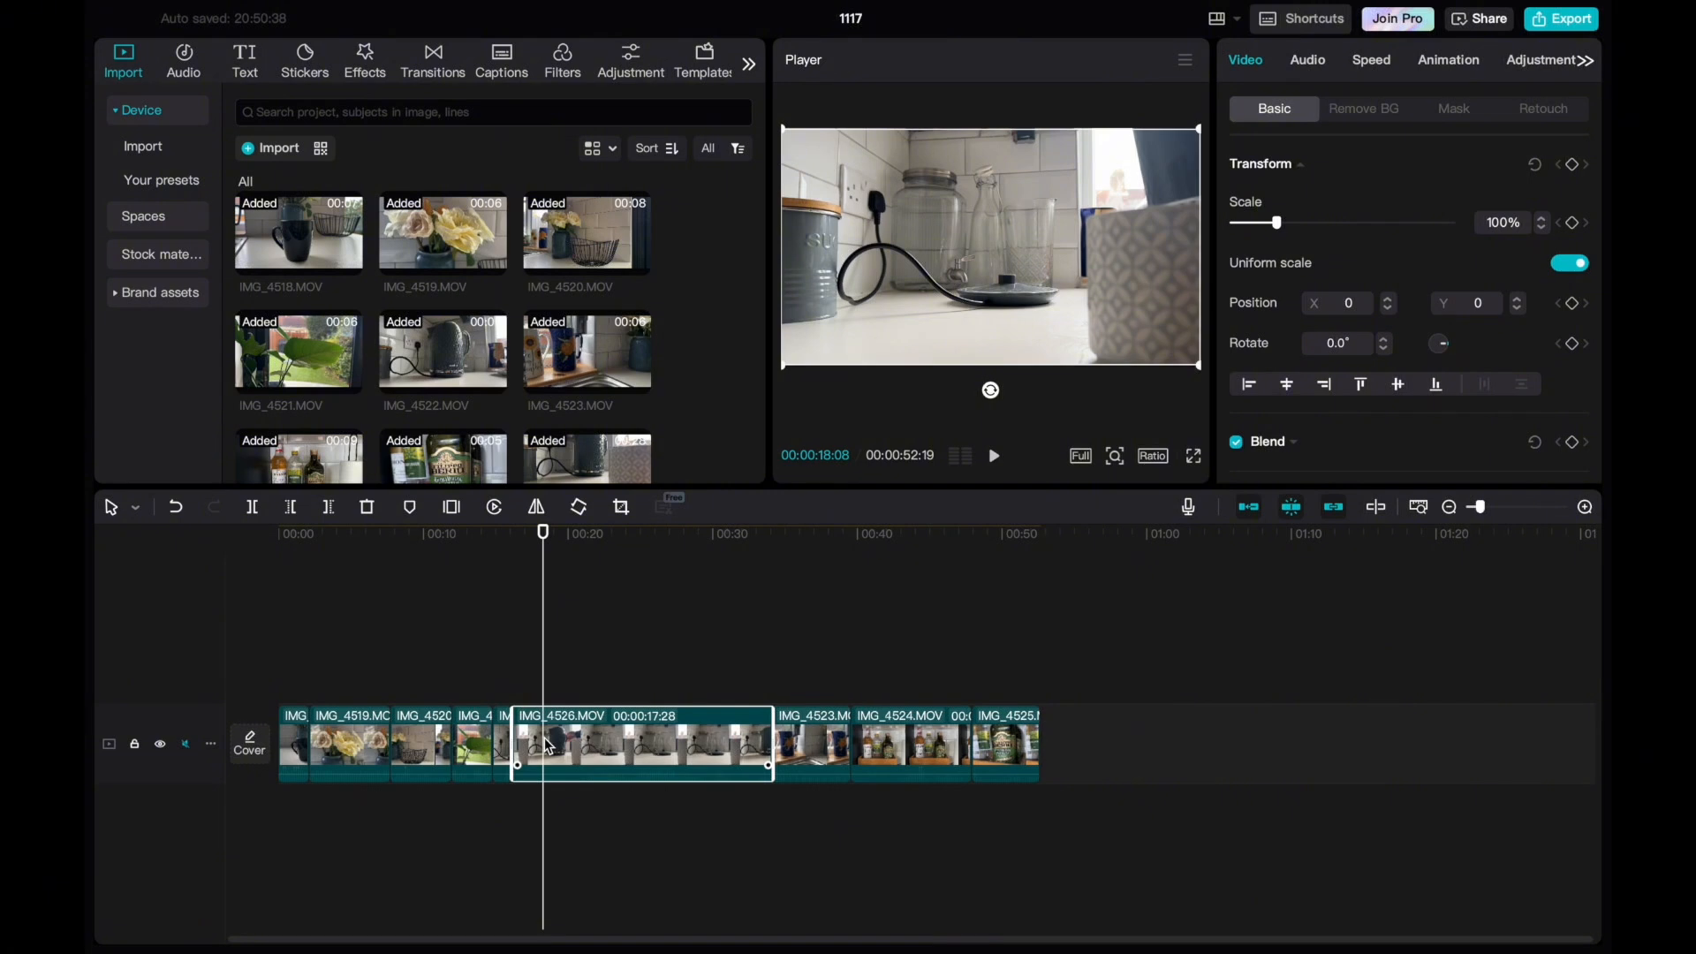
pyautogui.hotkey('ctrl', 'b')
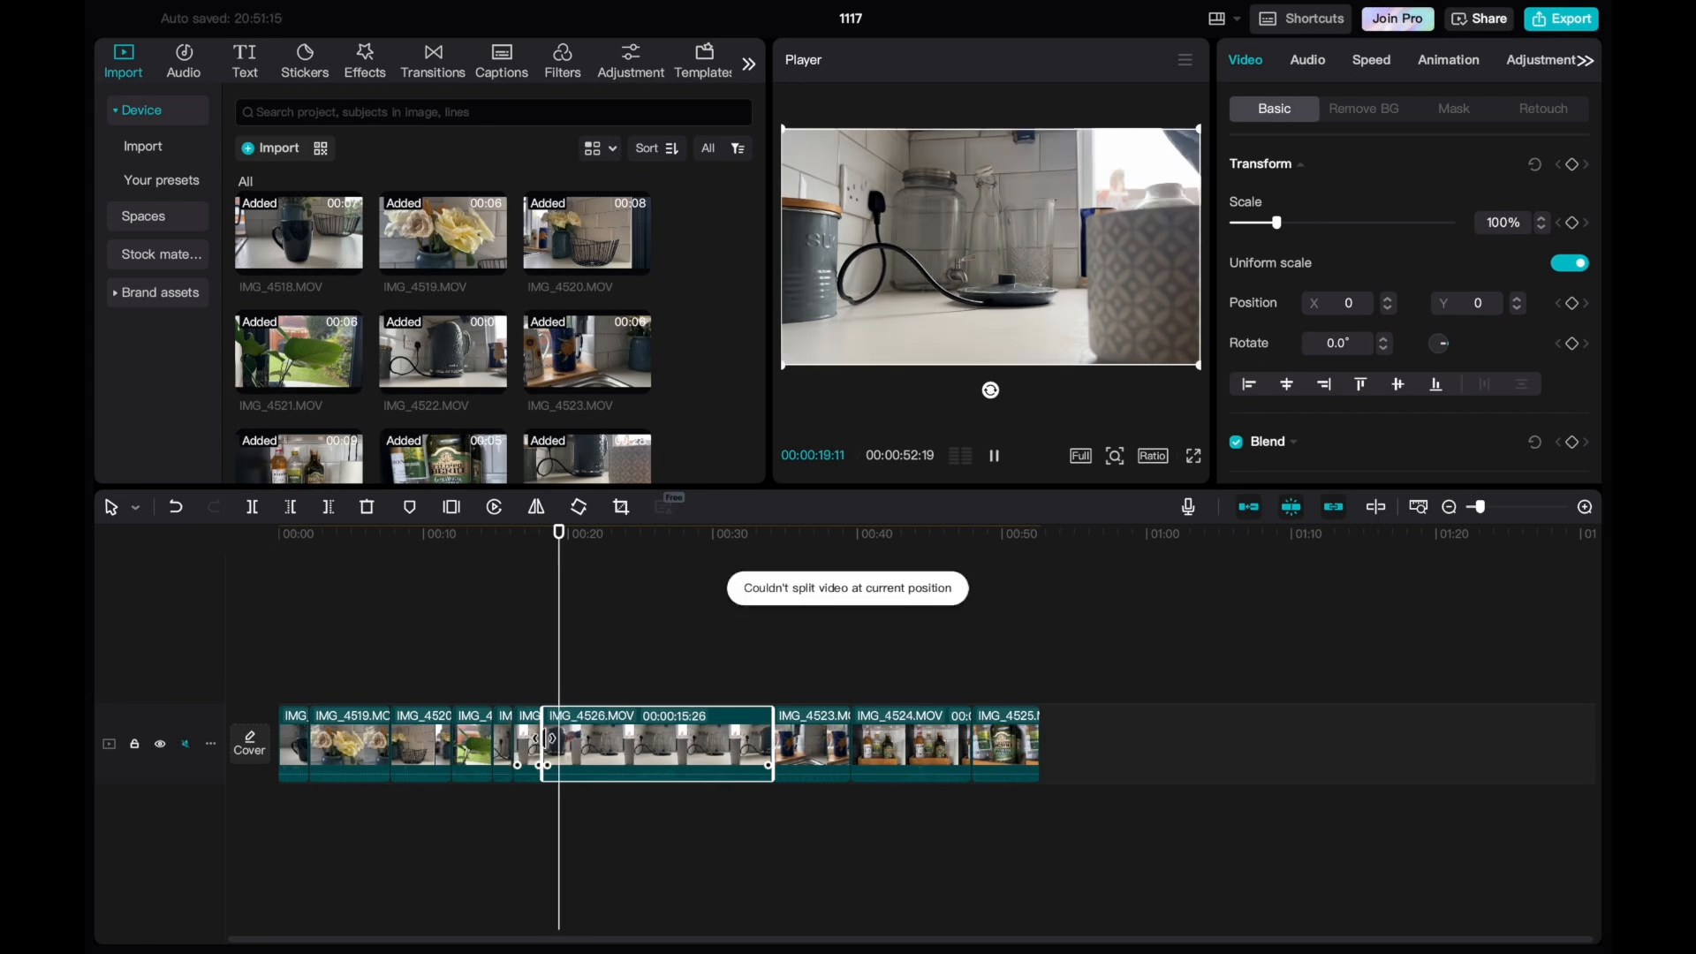
pyautogui.moveTo(576, 541); pyautogui.dragTo(517, 546)
pyautogui.press('space')
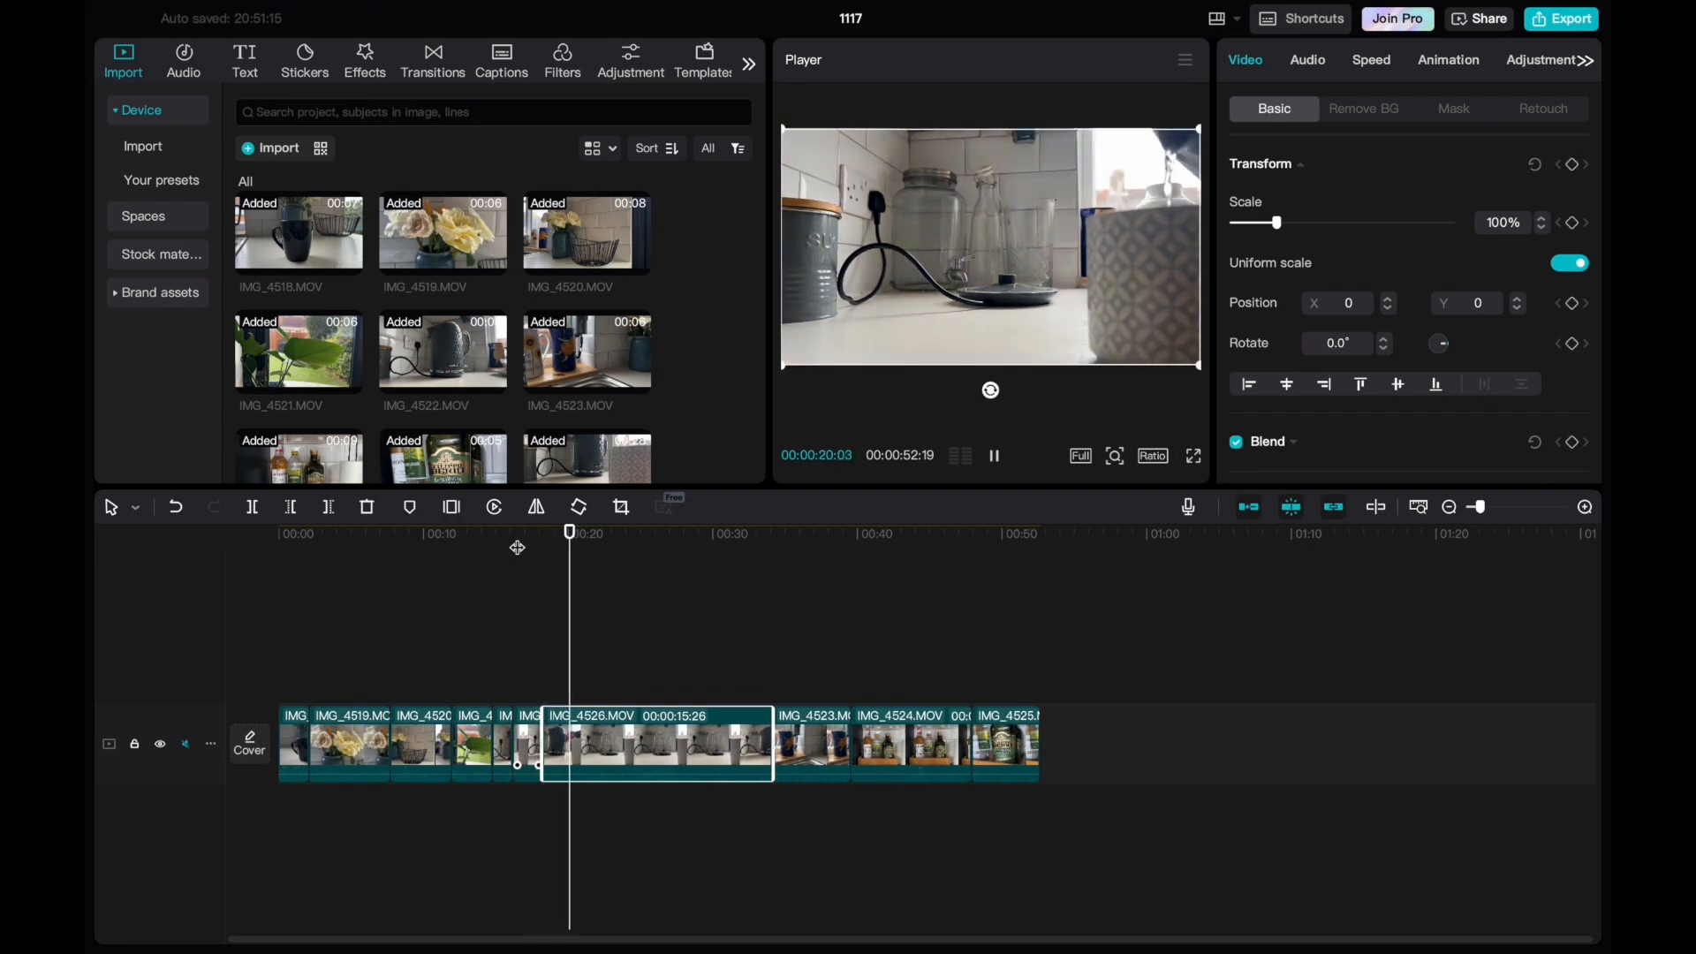
pyautogui.press('space')
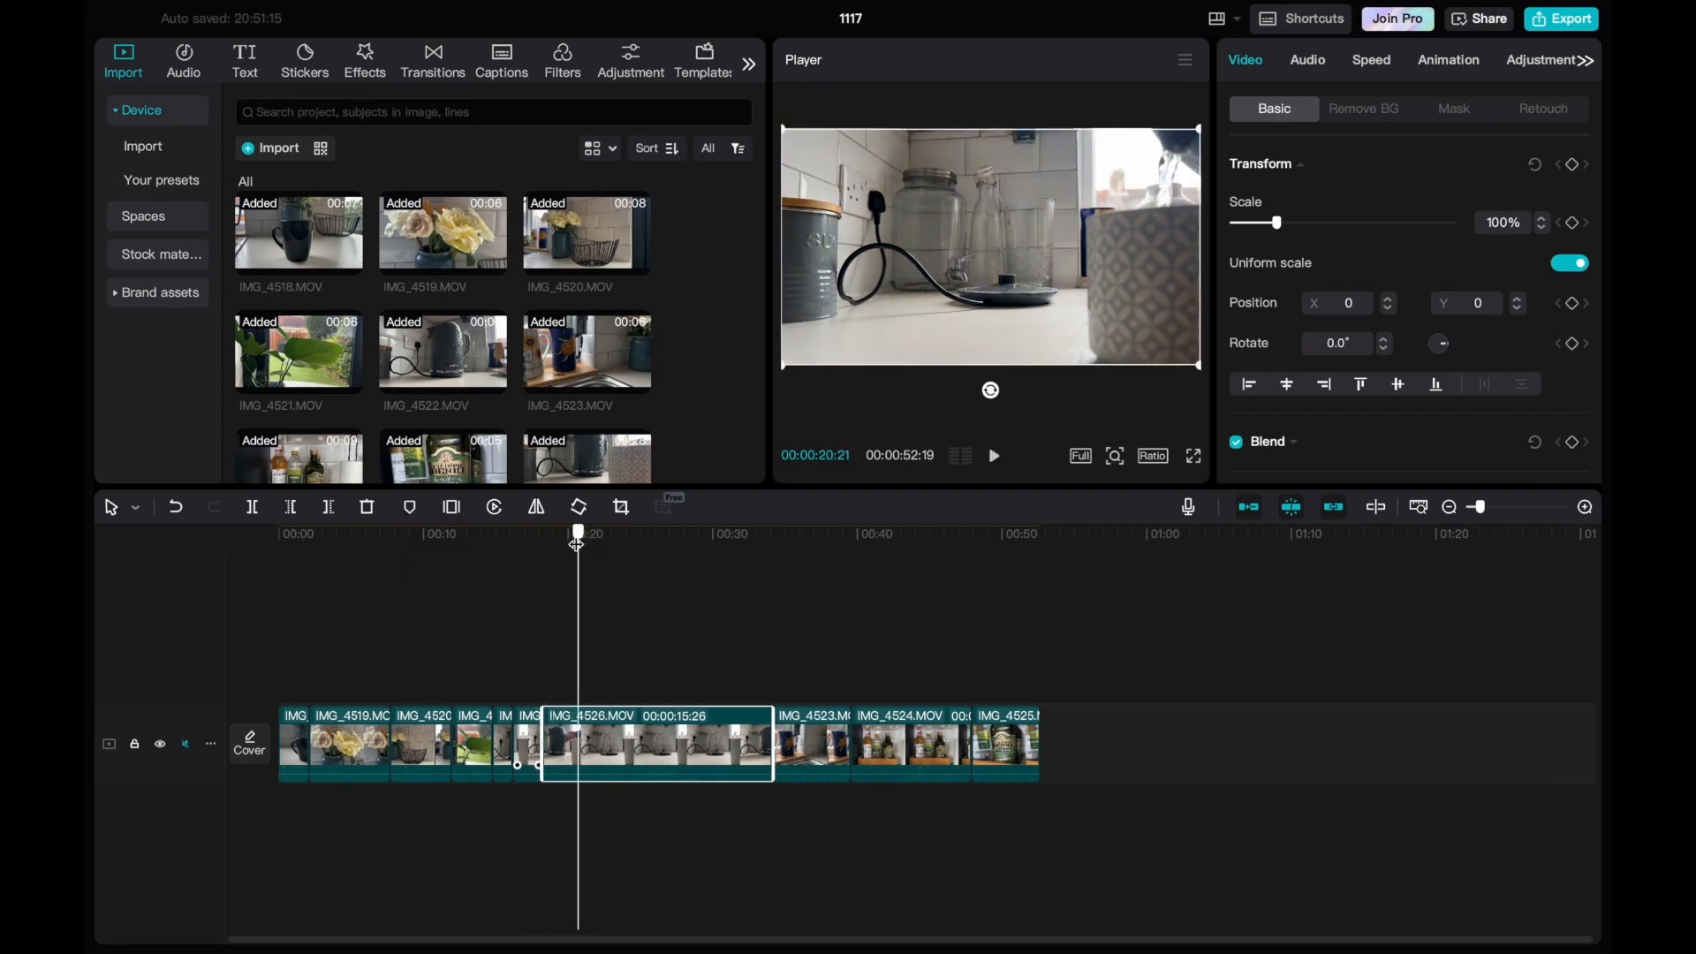
# Split IMG_4526 again at 00:00:20:15 and delete the segment between the two cuts.
pyautogui.click(542, 534)
pyautogui.press('space')
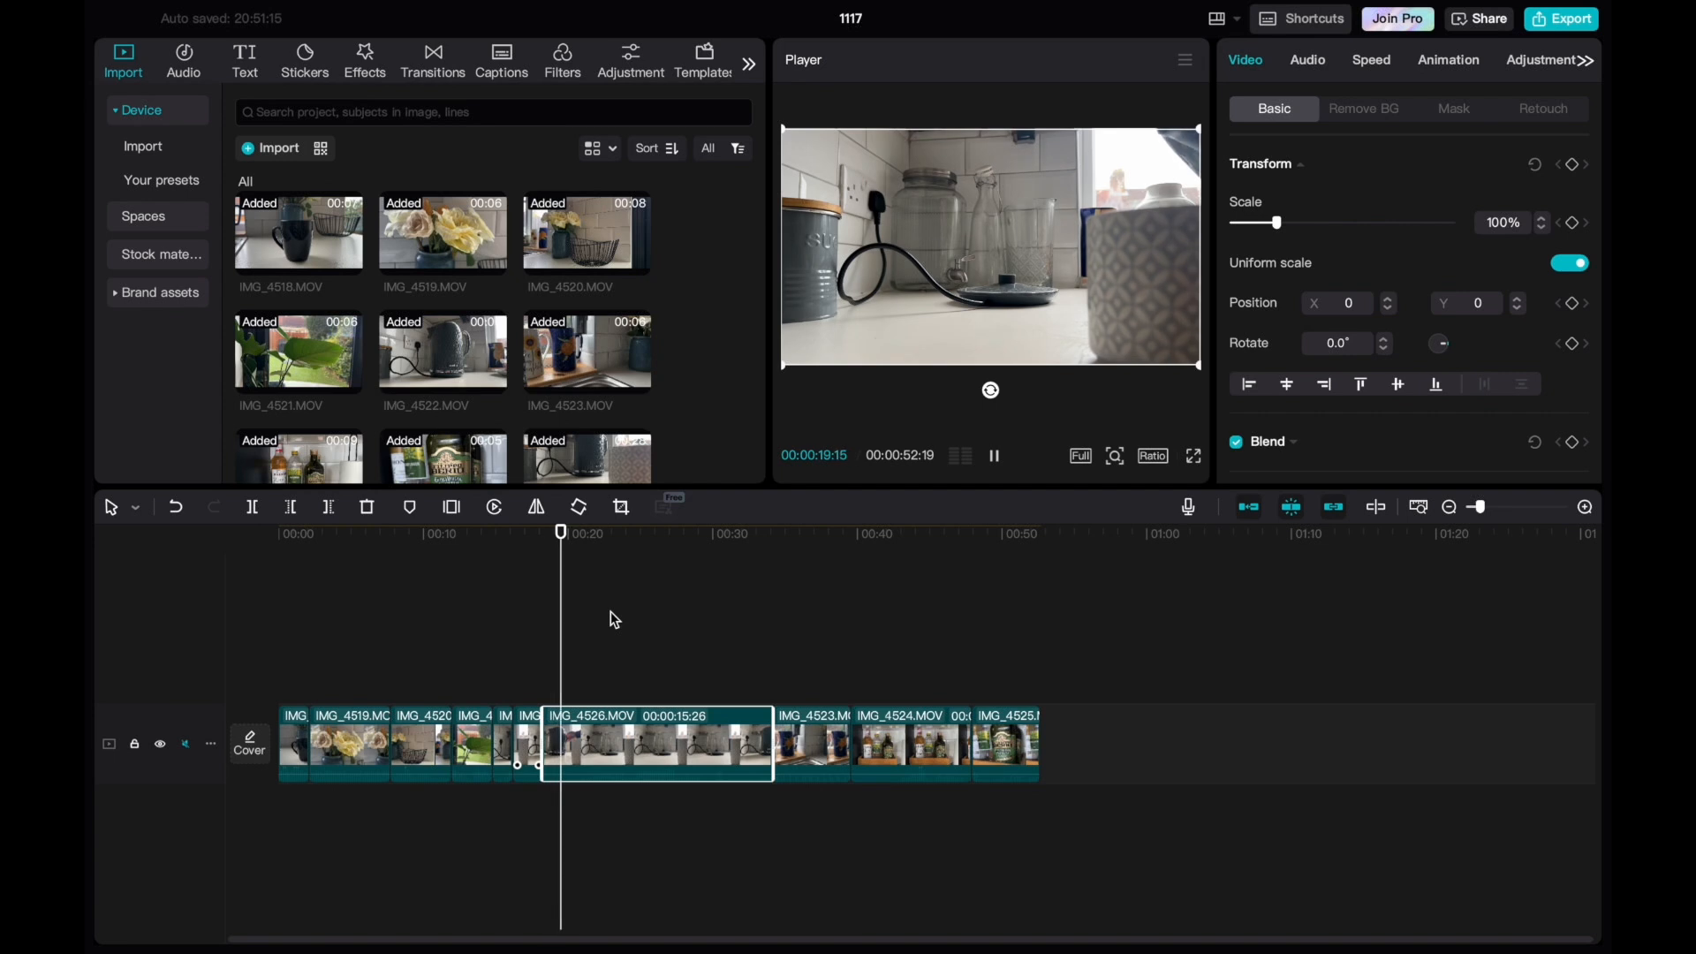
pyautogui.press('space')
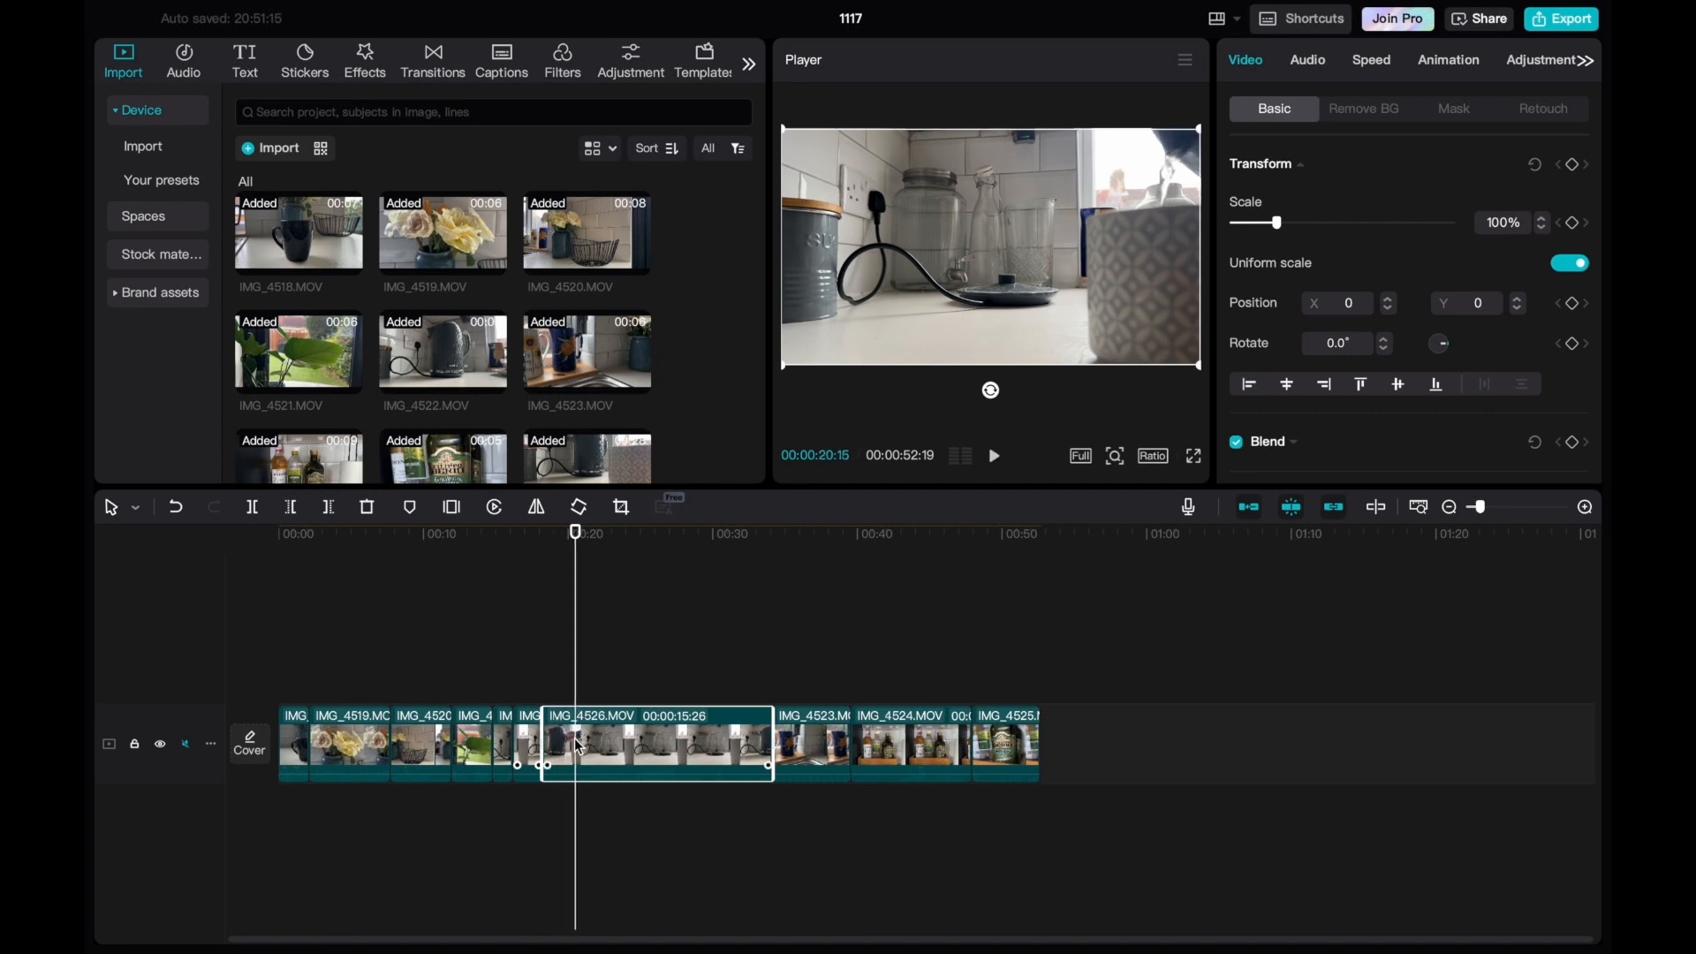
pyautogui.hotkey('ctrl', 'b')
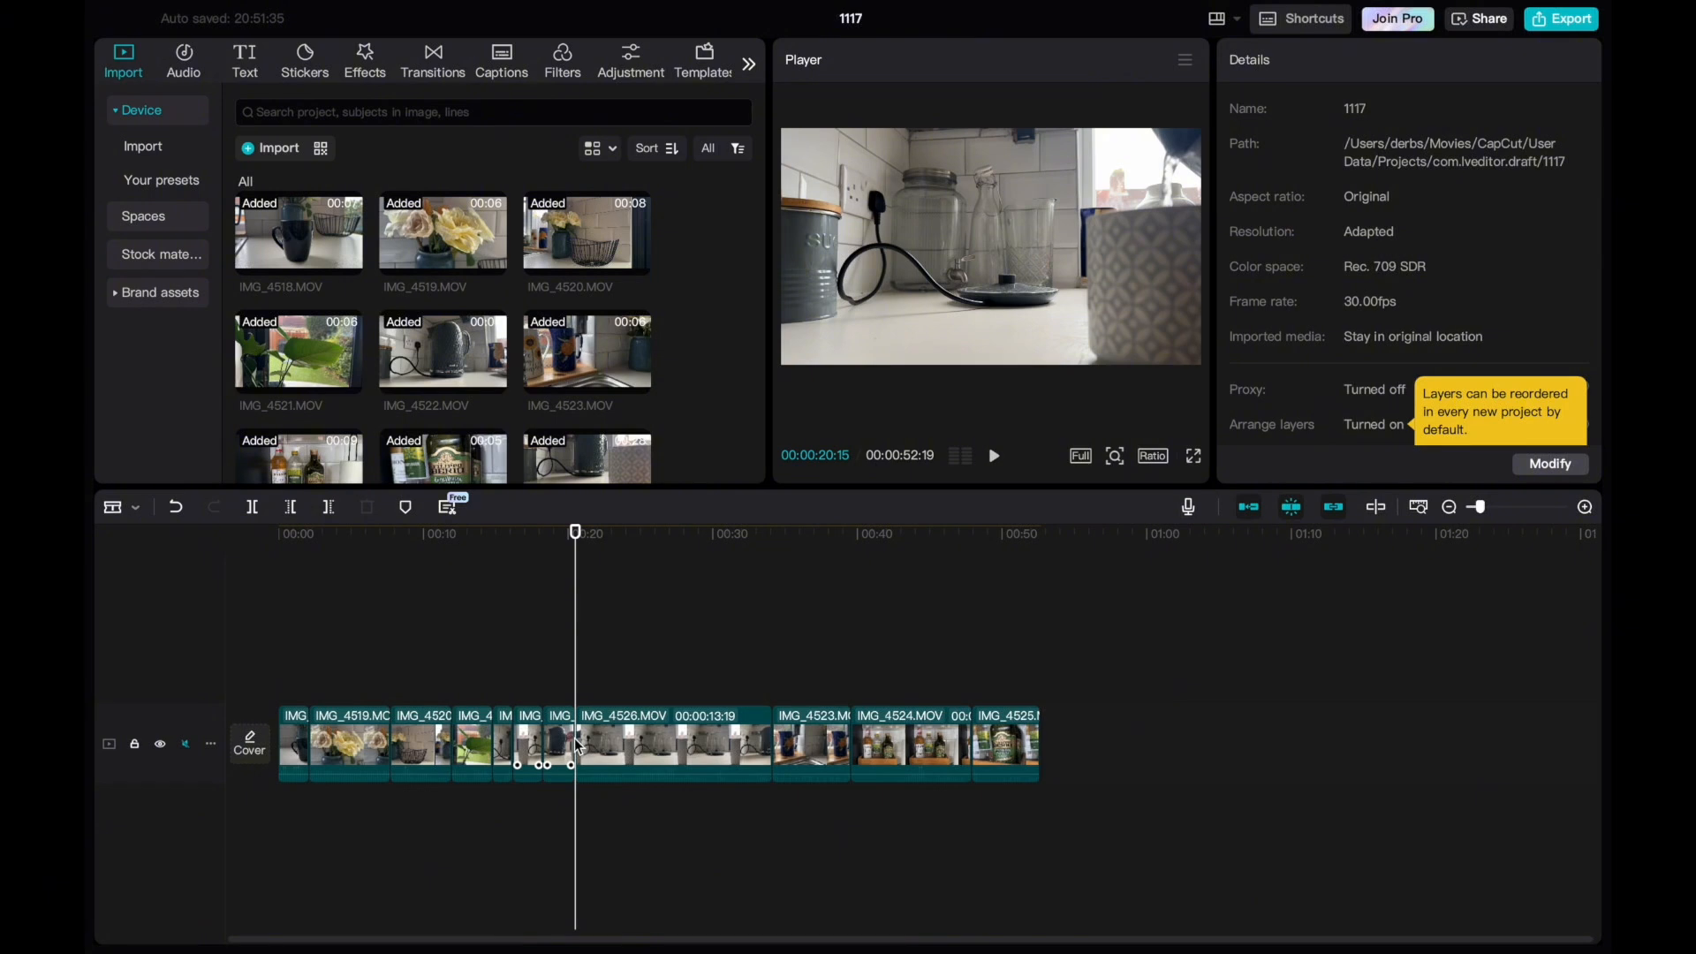
pyautogui.click(570, 745)
pyautogui.press('Delete')
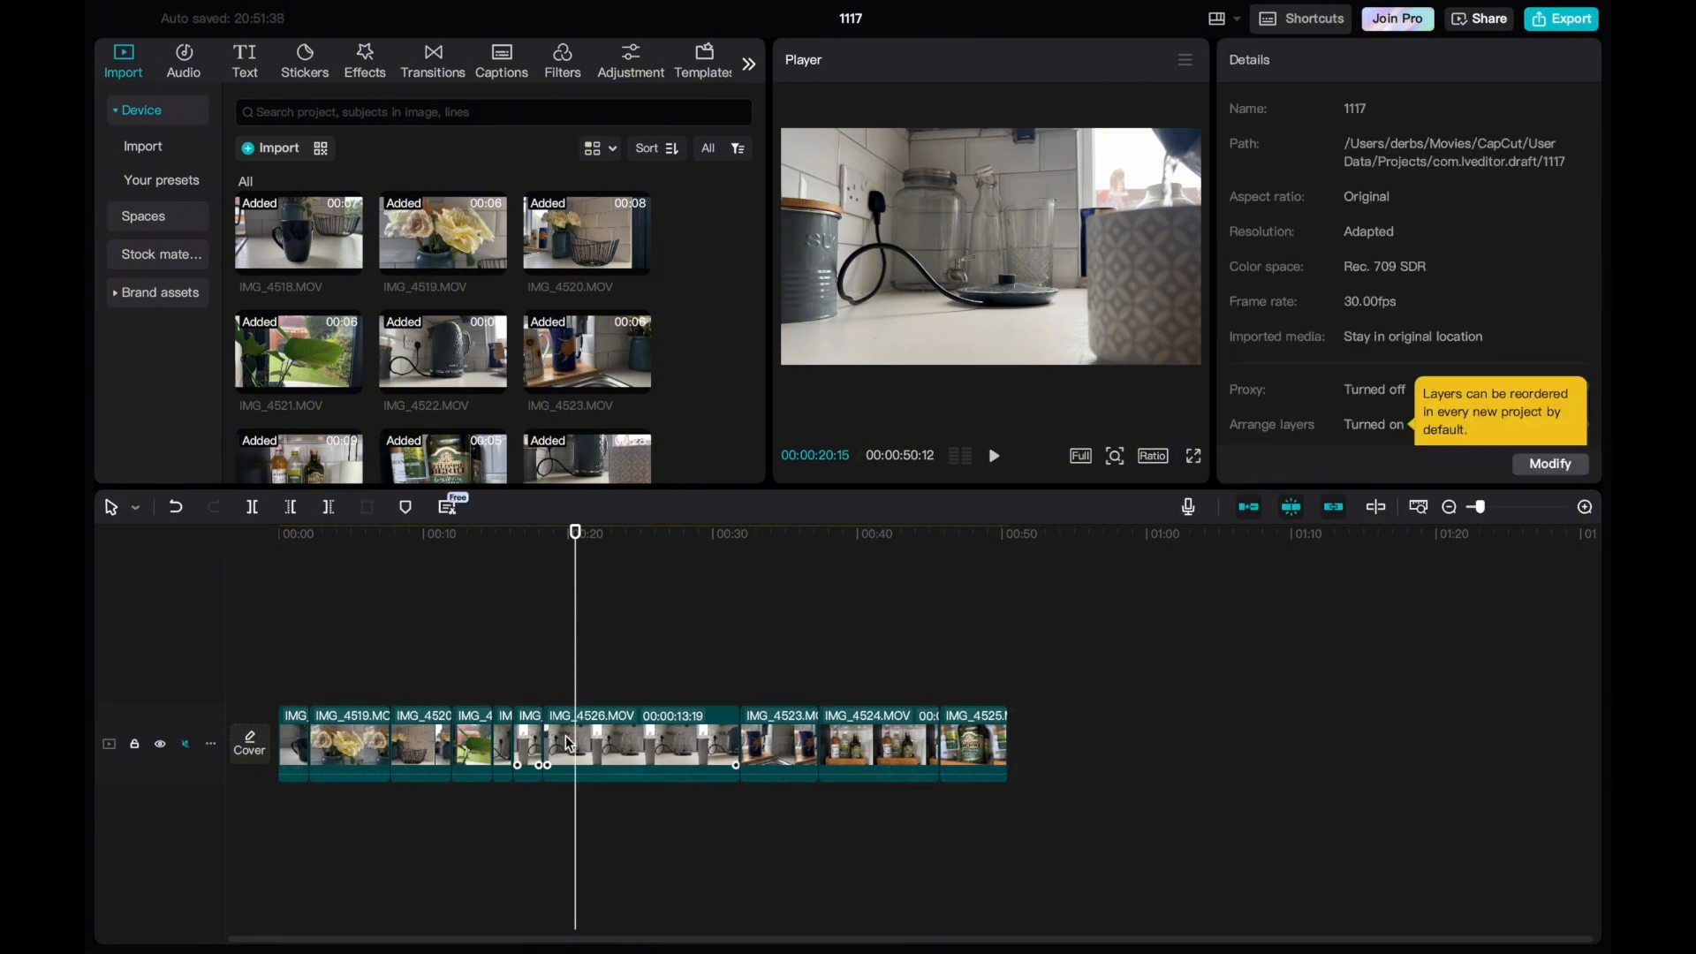
# Play back the IMG_4526 kettle segments and the cut into the IMG_4527 2 pouring clip to check the timing.
pyautogui.moveTo(577, 541); pyautogui.dragTo(528, 543)
pyautogui.press('space')
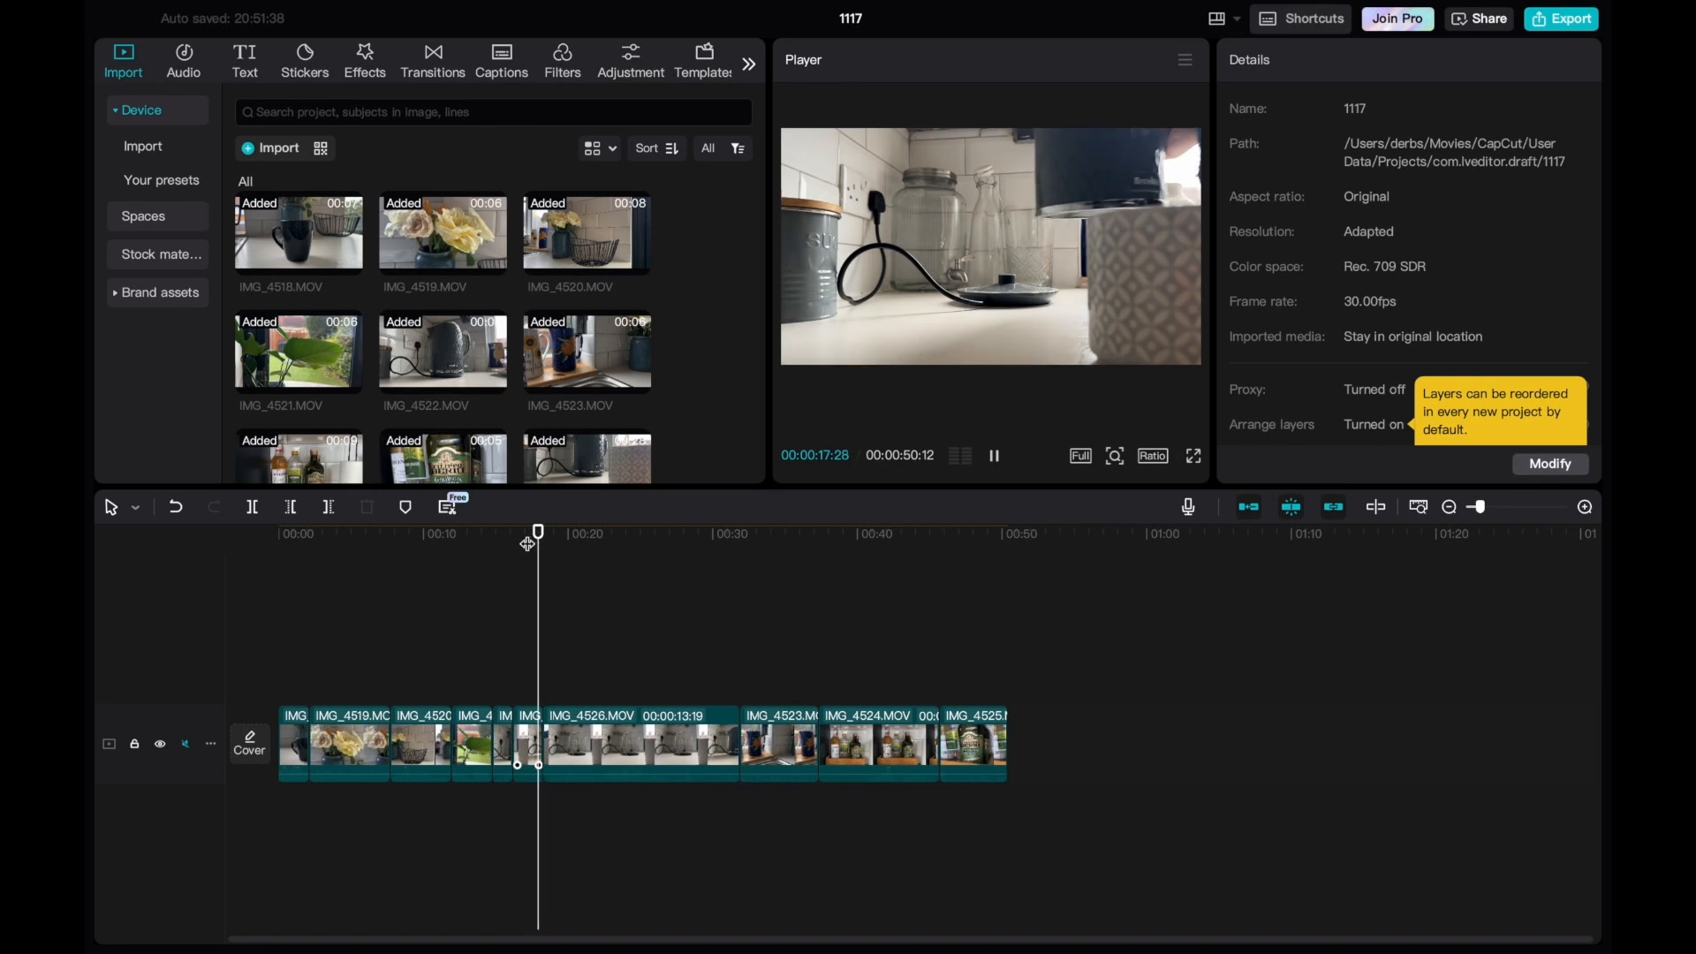
pyautogui.click(572, 534)
pyautogui.moveTo(570, 536); pyautogui.dragTo(512, 541)
pyautogui.press('space')
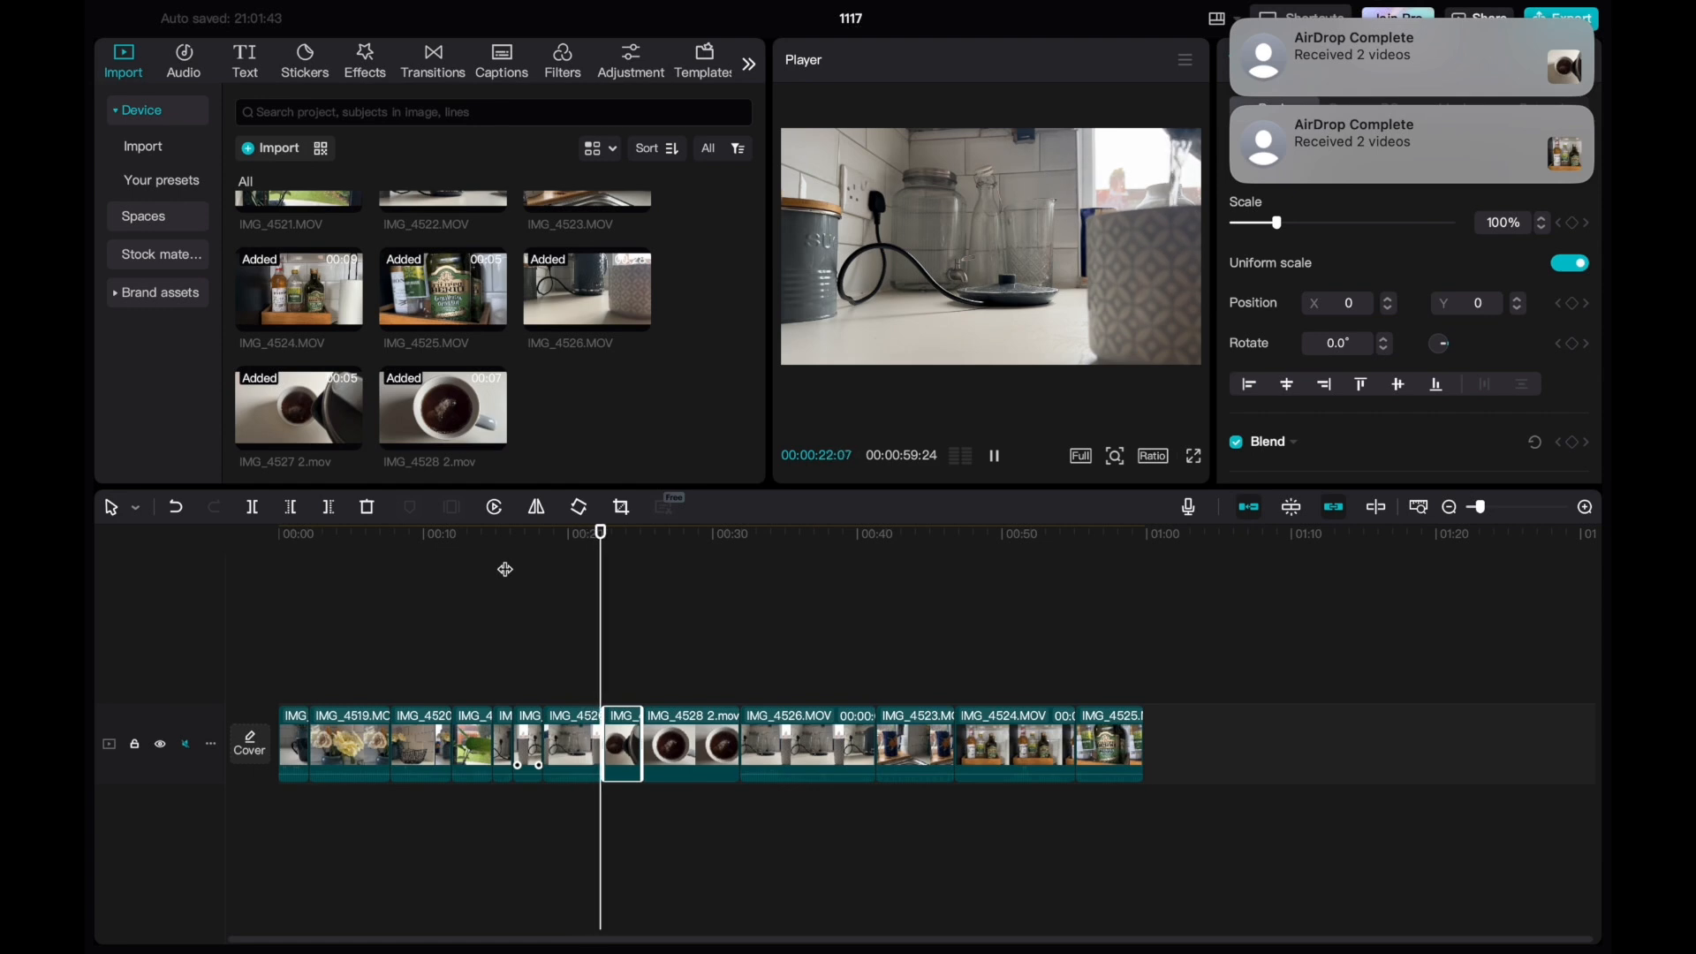
pyautogui.press('space')
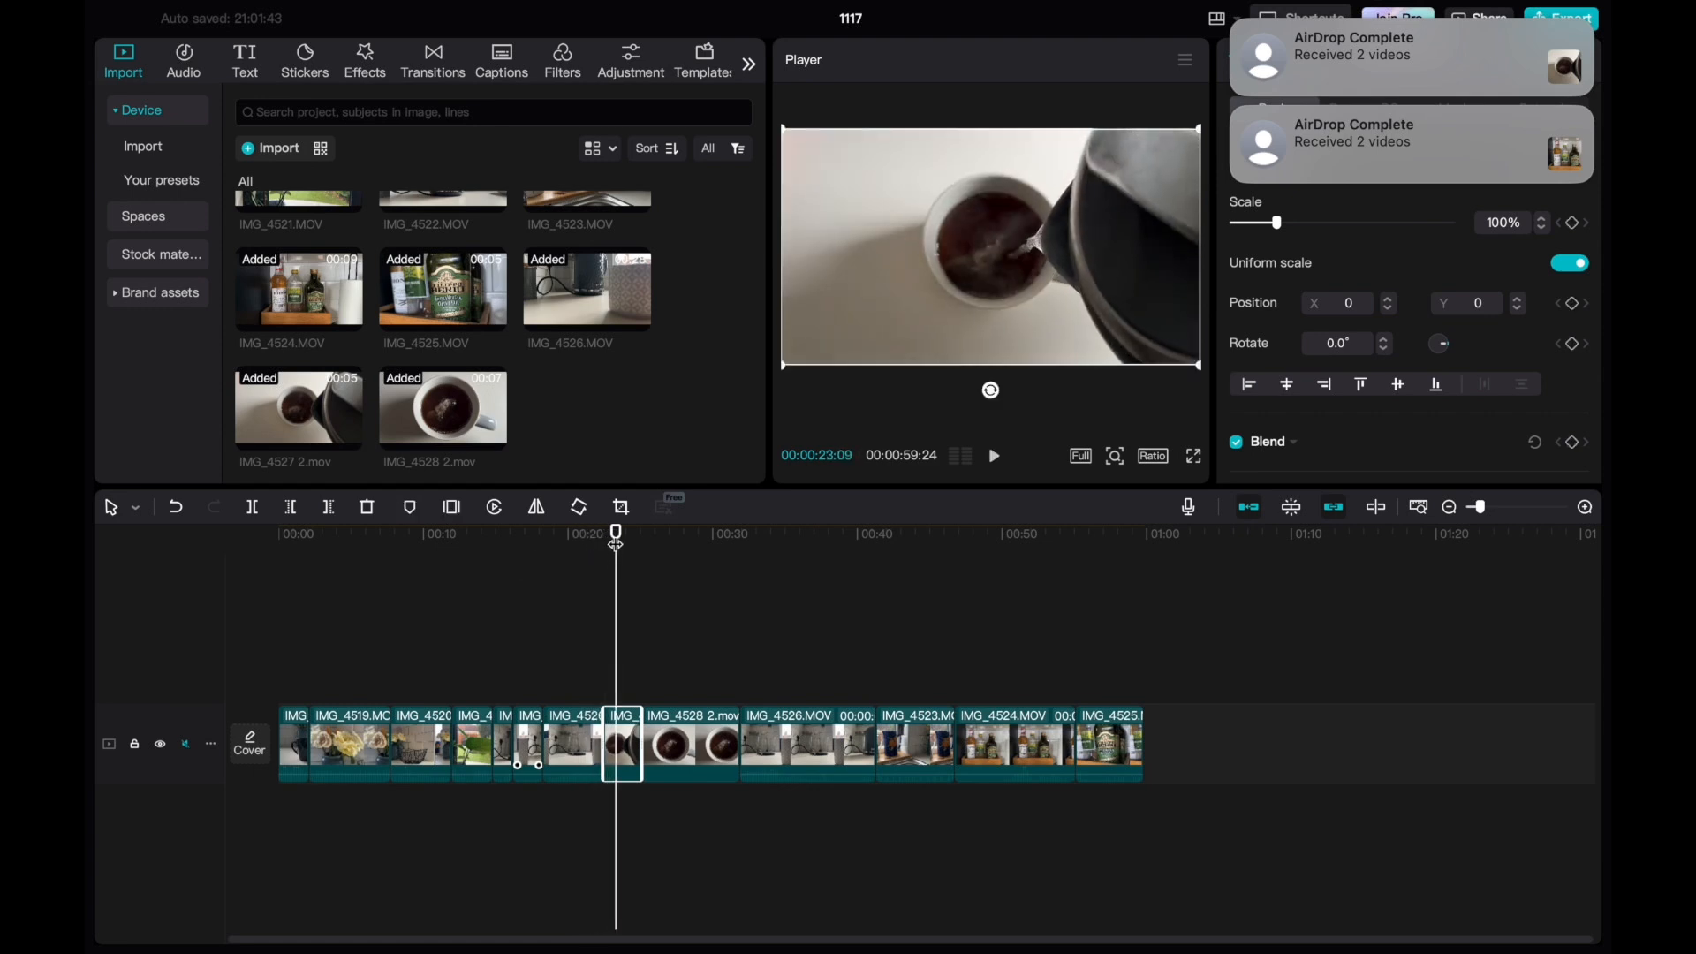
pyautogui.moveTo(616, 535); pyautogui.dragTo(538, 537)
pyautogui.press('space')
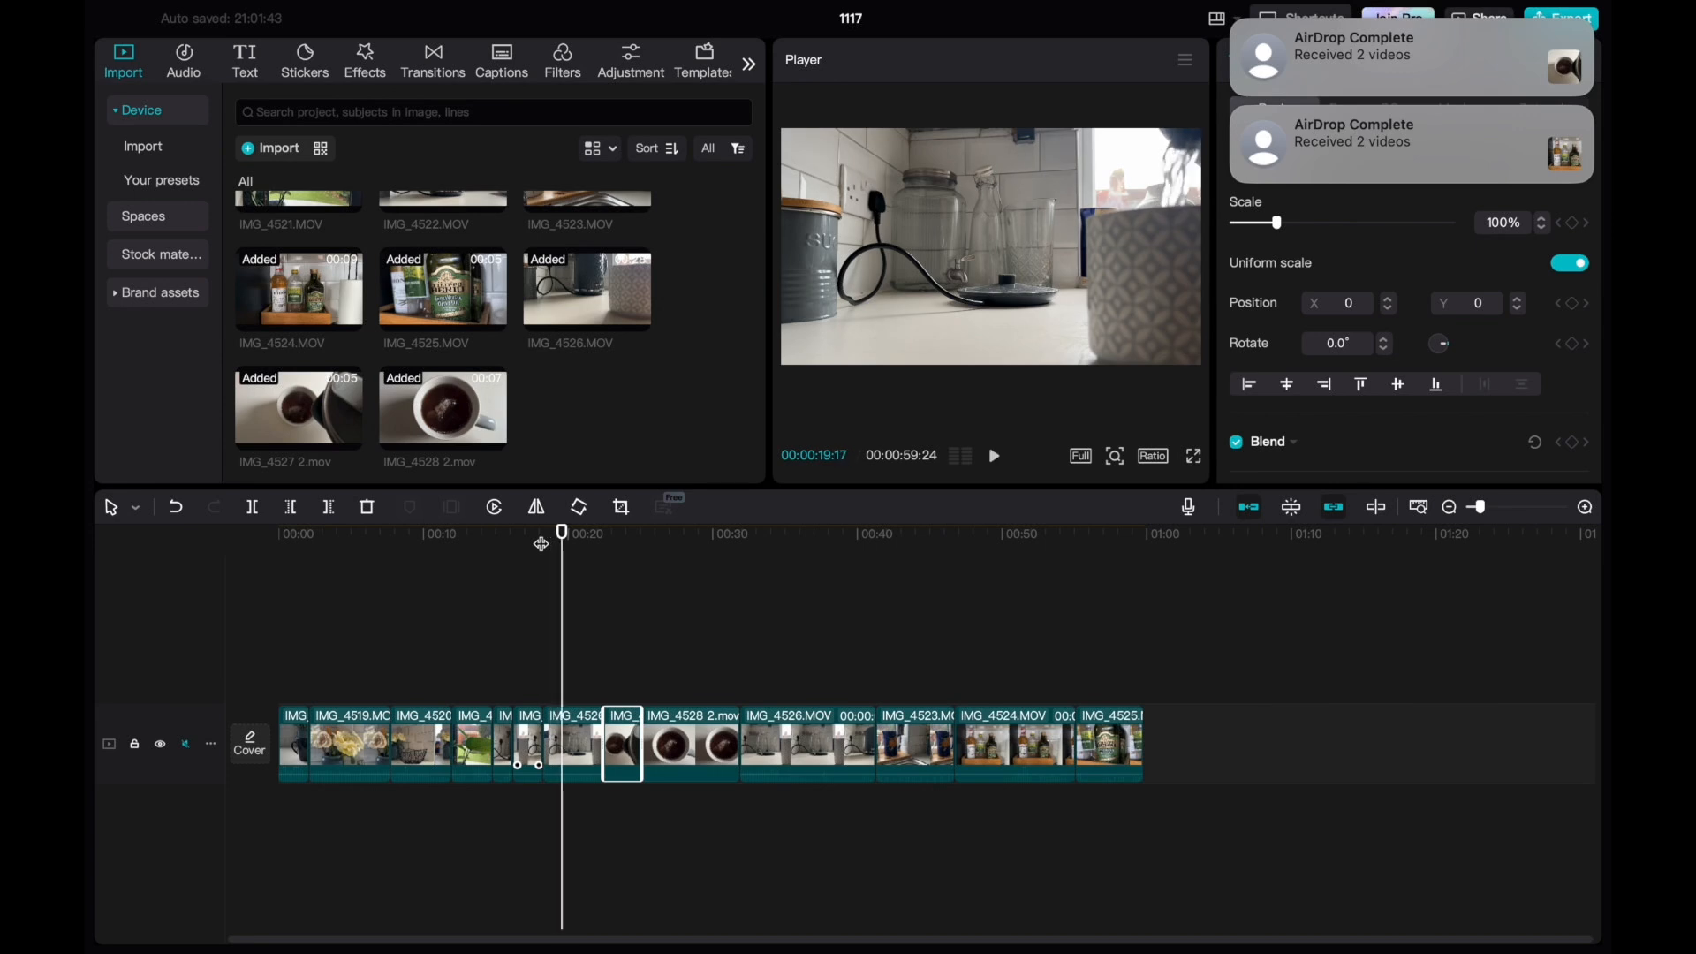
# Trim the end of the second IMG_4526 kettle segment back to about 00:00:20:17 and replay the cut into the pouring clip.
pyautogui.click(593, 749)
pyautogui.moveTo(604, 742); pyautogui.dragTo(576, 742)
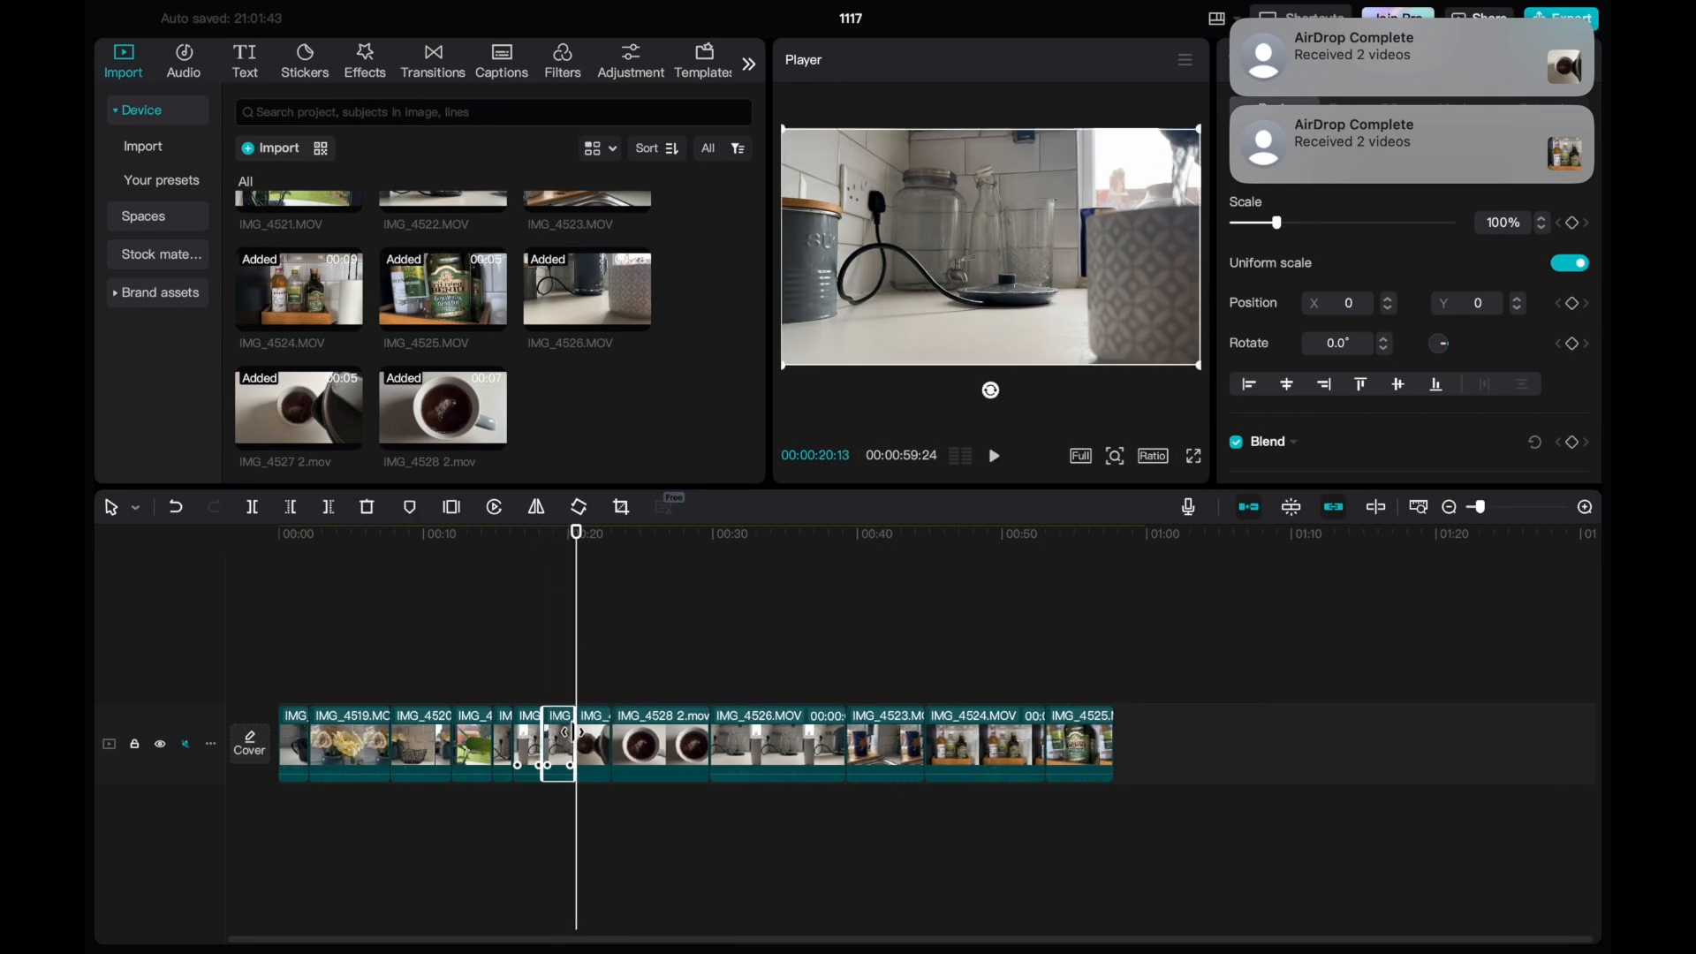
pyautogui.moveTo(576, 537); pyautogui.dragTo(500, 543)
pyautogui.press('space')
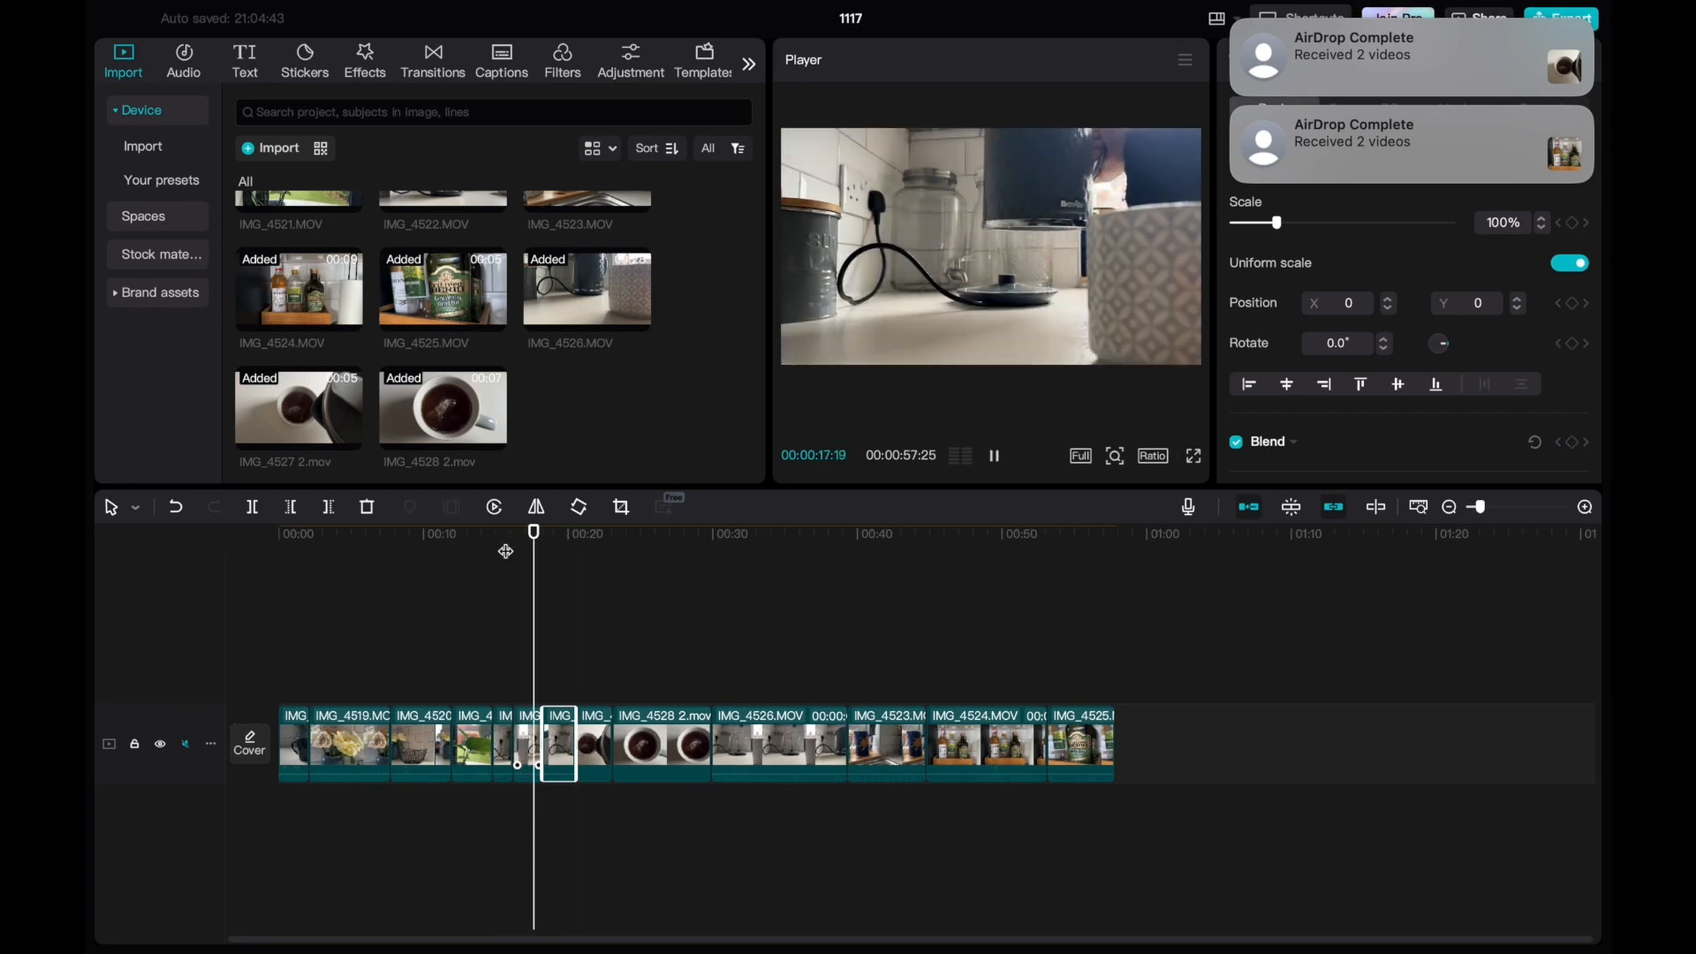
pyautogui.press('space')
pyautogui.moveTo(625, 535); pyautogui.dragTo(567, 530)
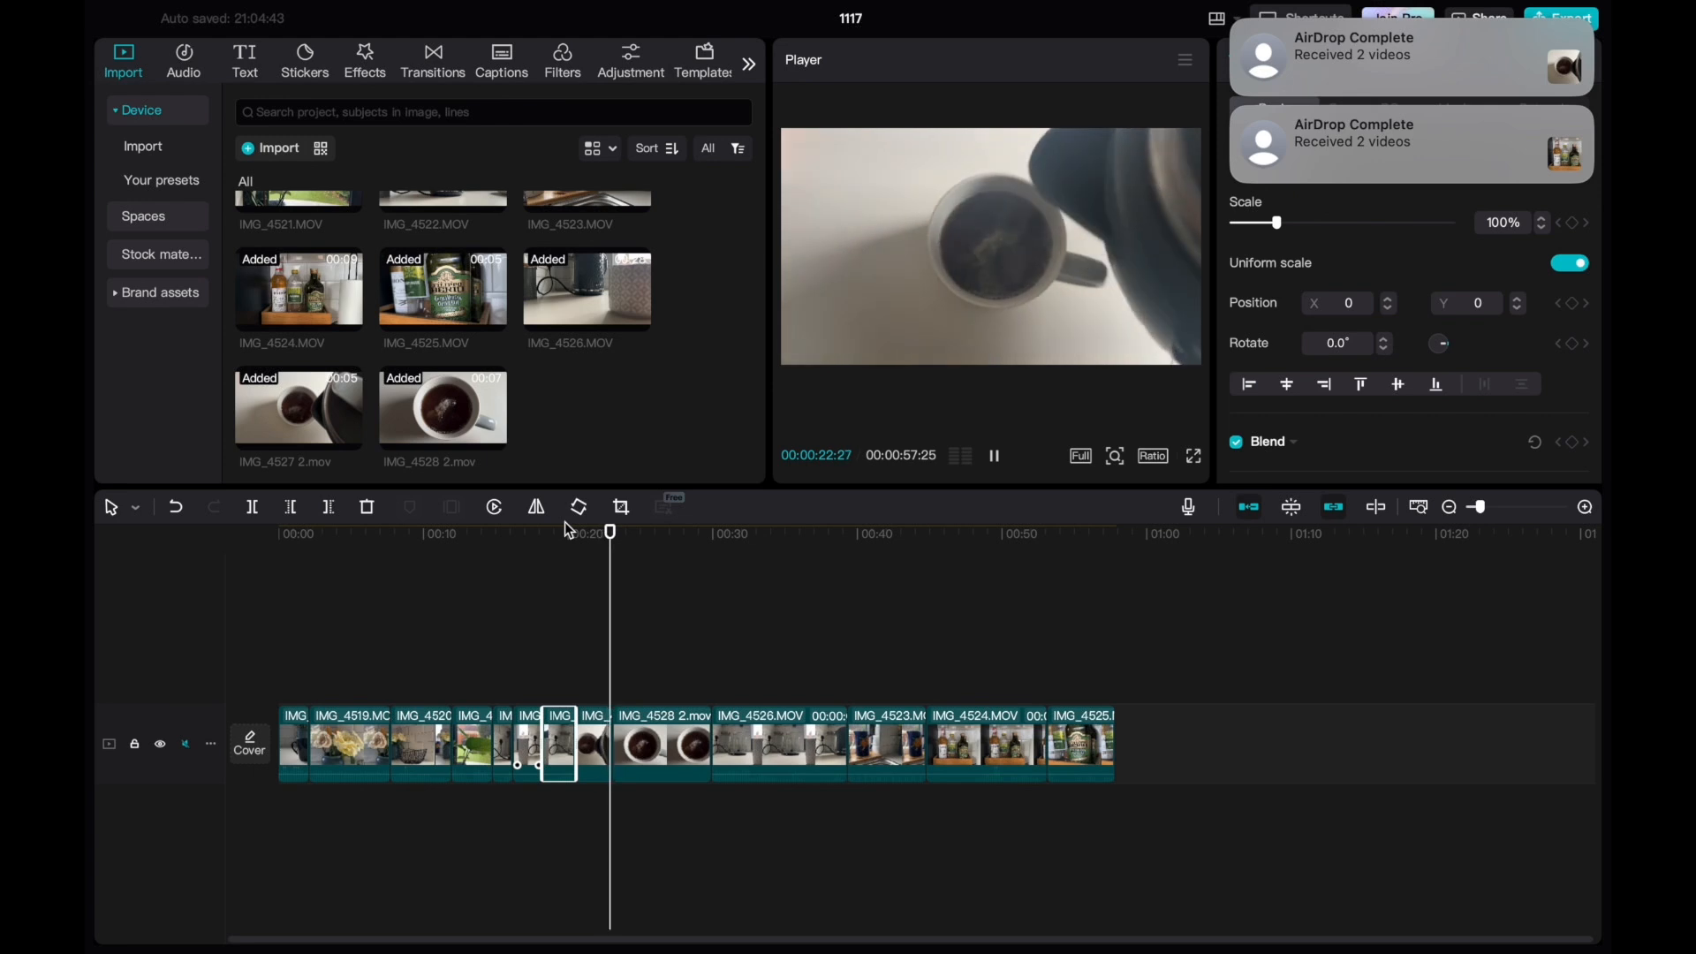
pyautogui.press('space')
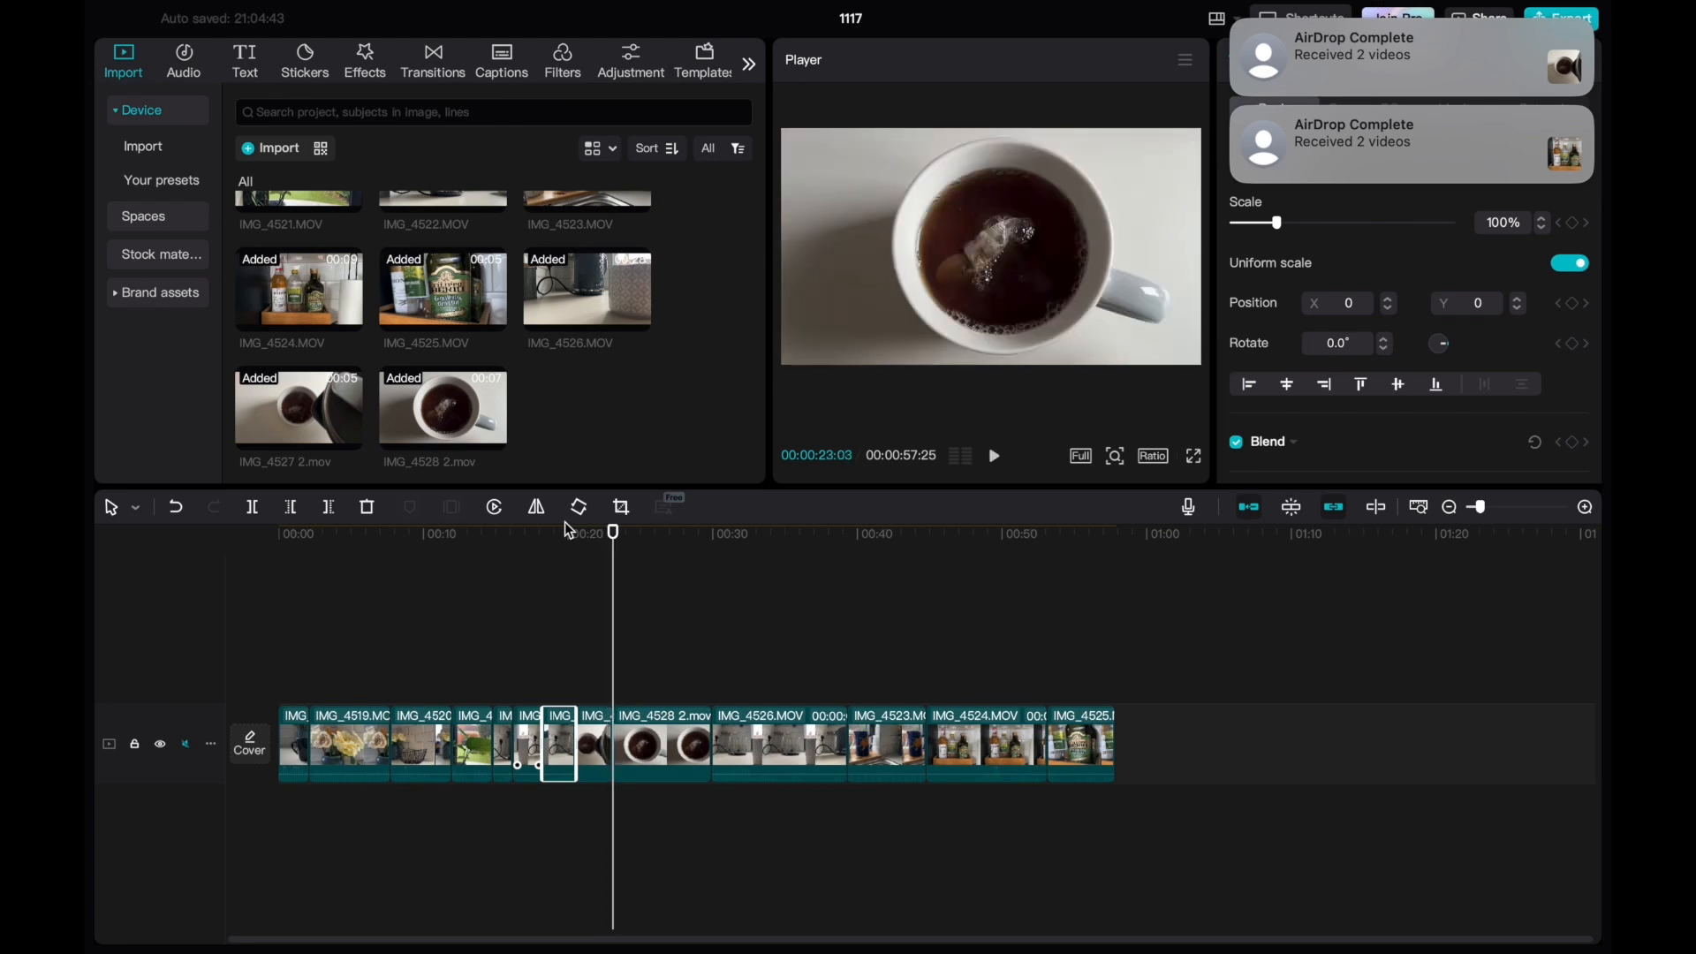
pyautogui.moveTo(616, 536); pyautogui.dragTo(568, 531)
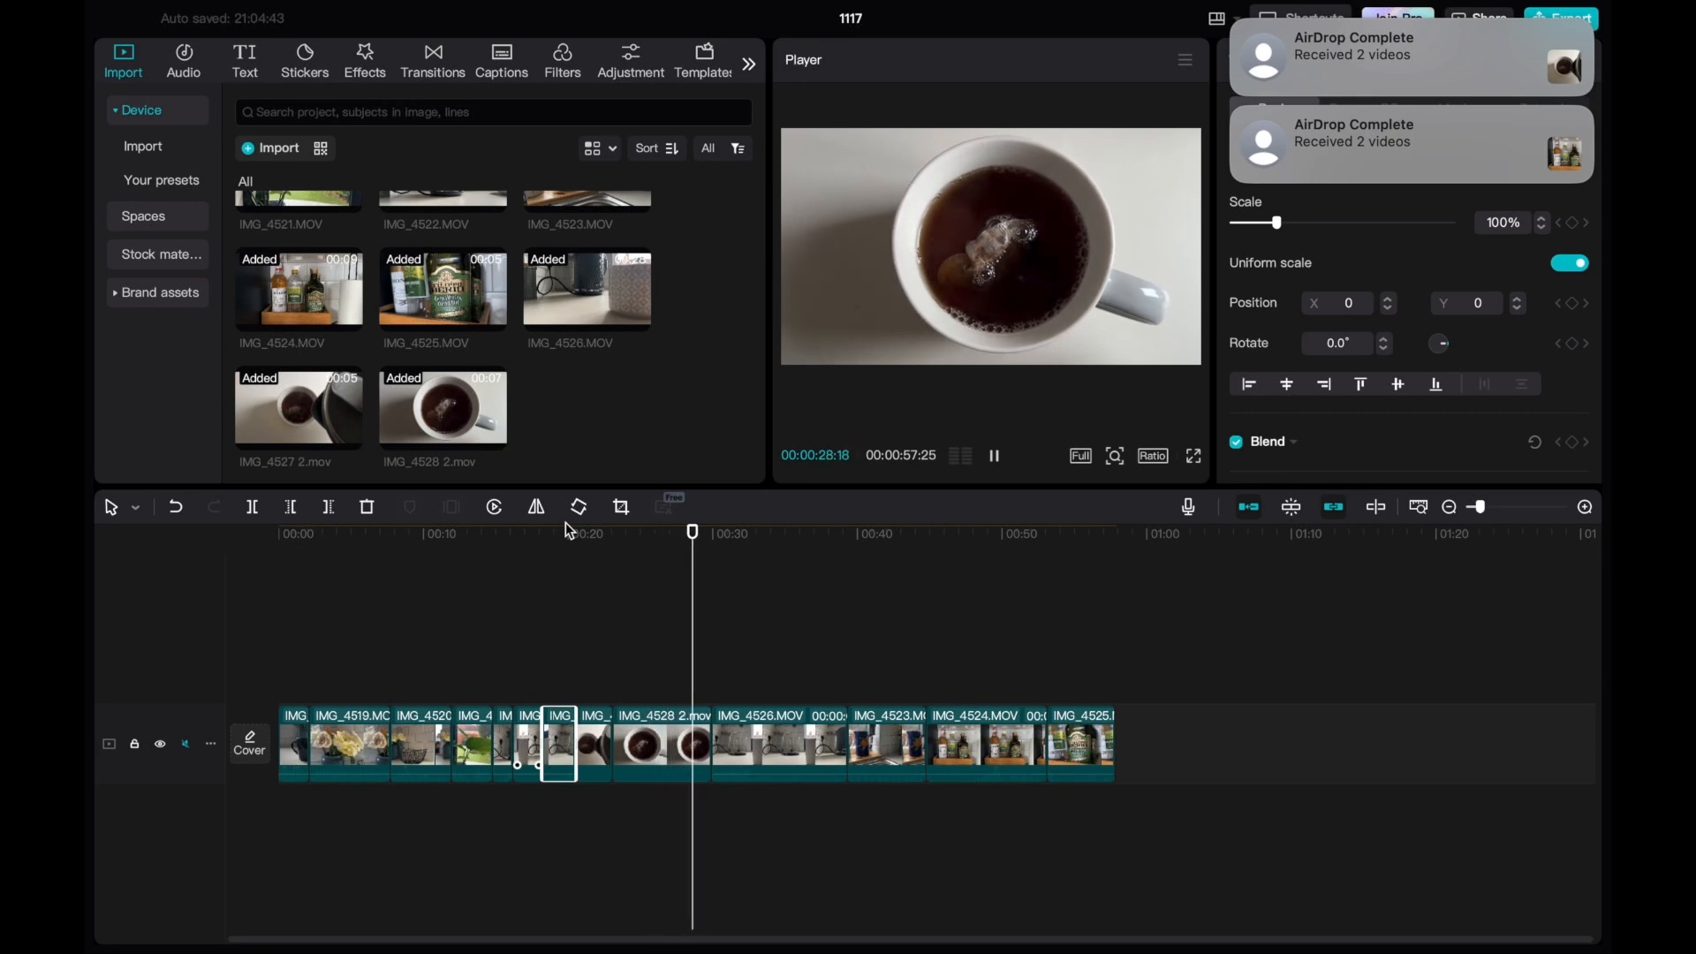
# Play through the tea clips, then trim the end of IMG_4528 2 to just past 26 seconds on the timeline.
pyautogui.moveTo(568, 528); pyautogui.dragTo(534, 570)
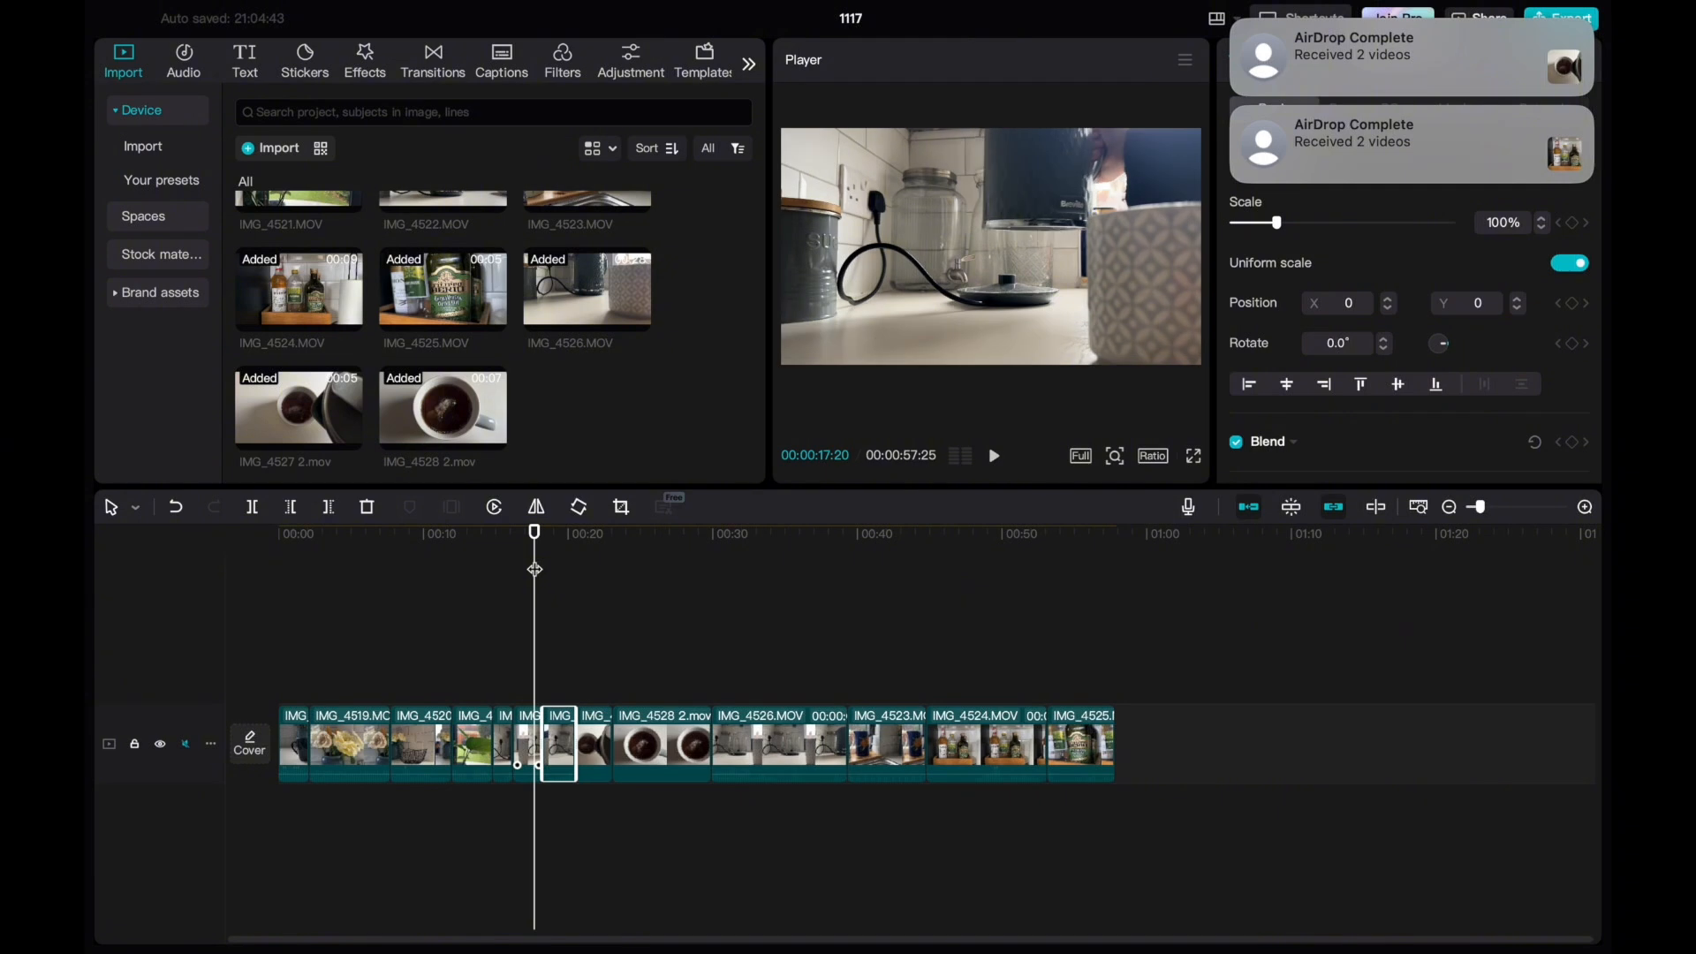
pyautogui.press('space')
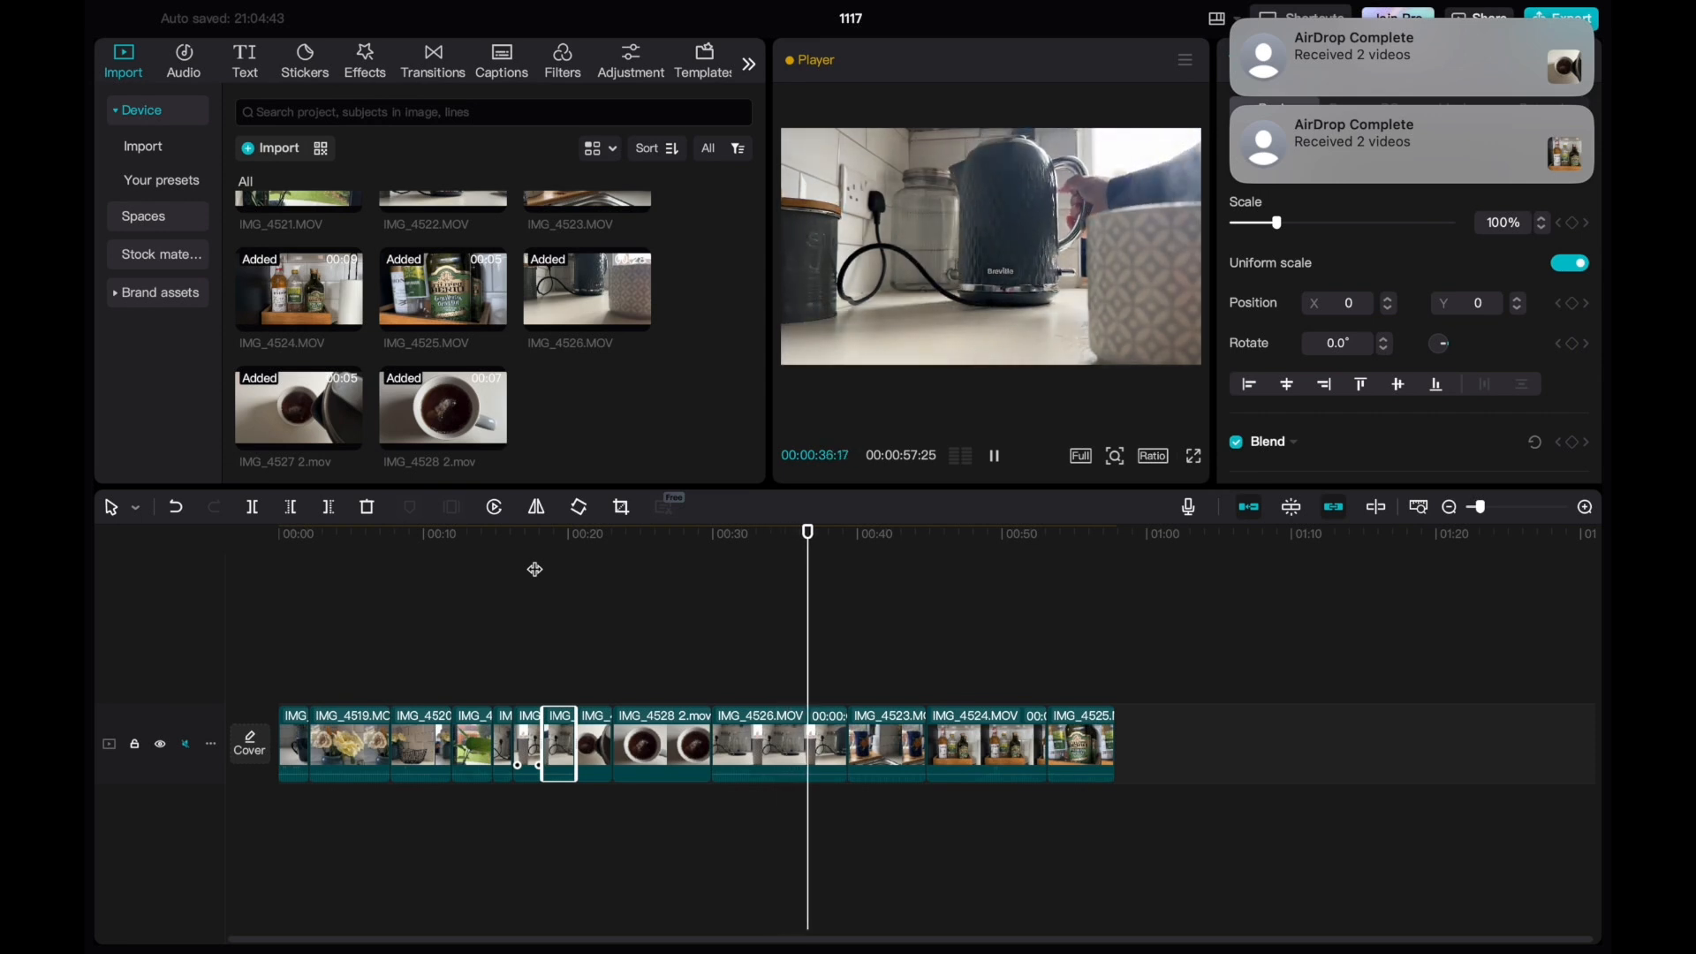
pyautogui.press('space')
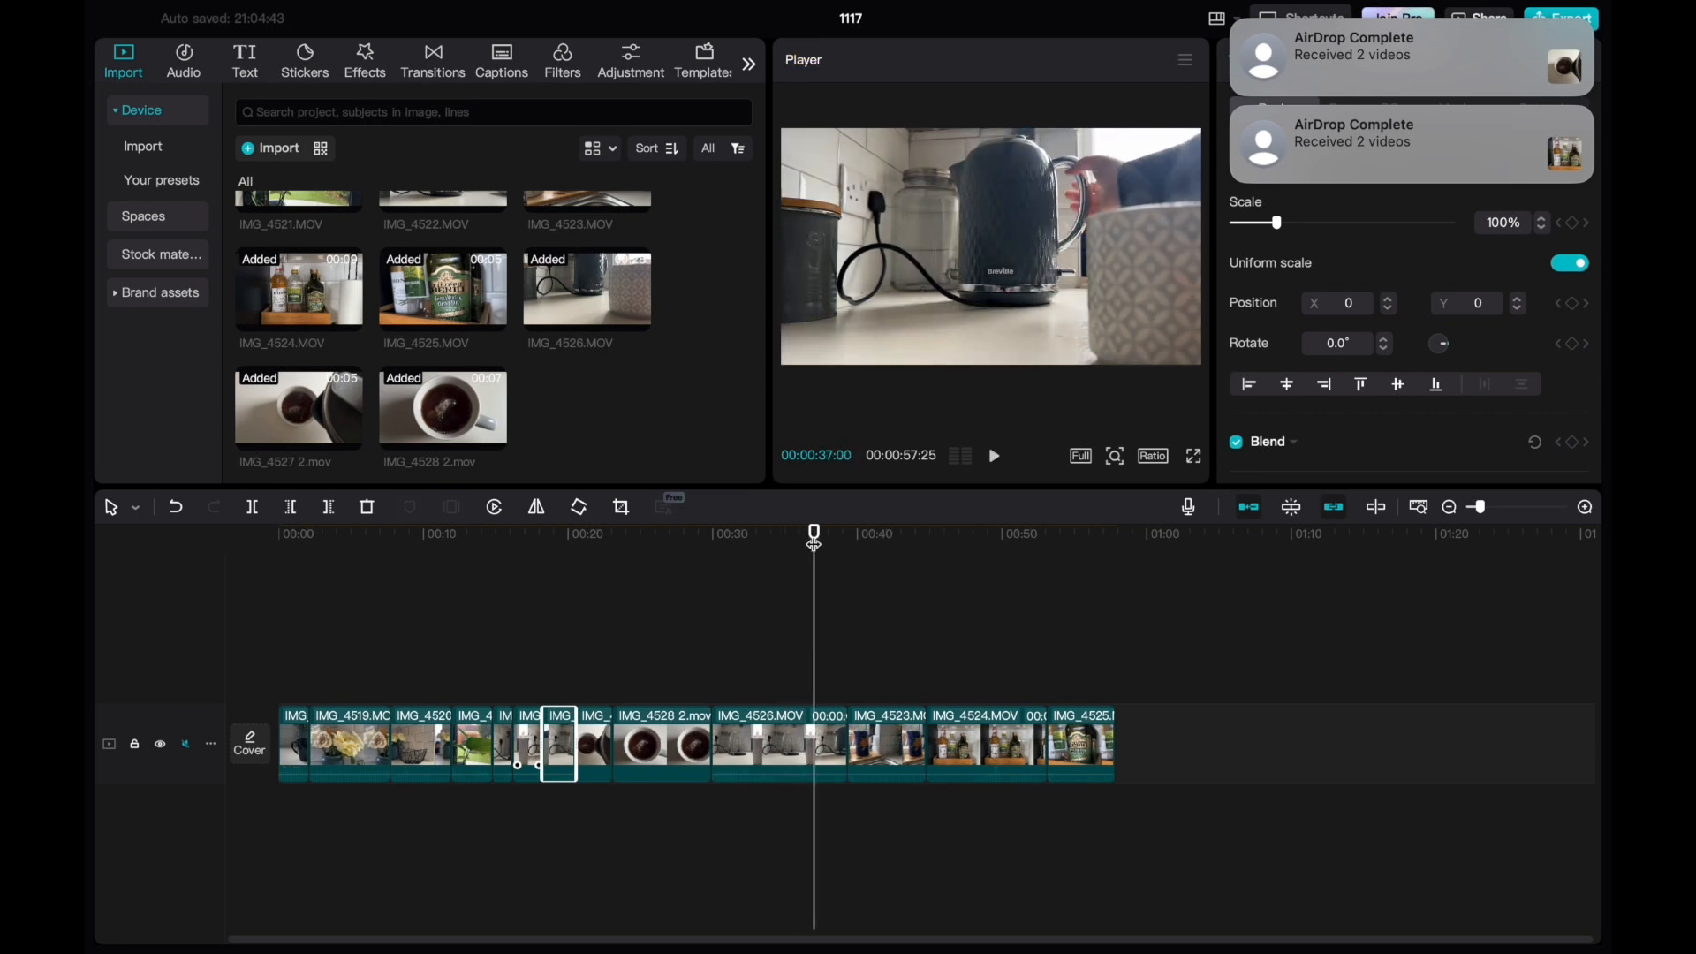
pyautogui.moveTo(814, 536); pyautogui.dragTo(639, 539)
pyautogui.press('space')
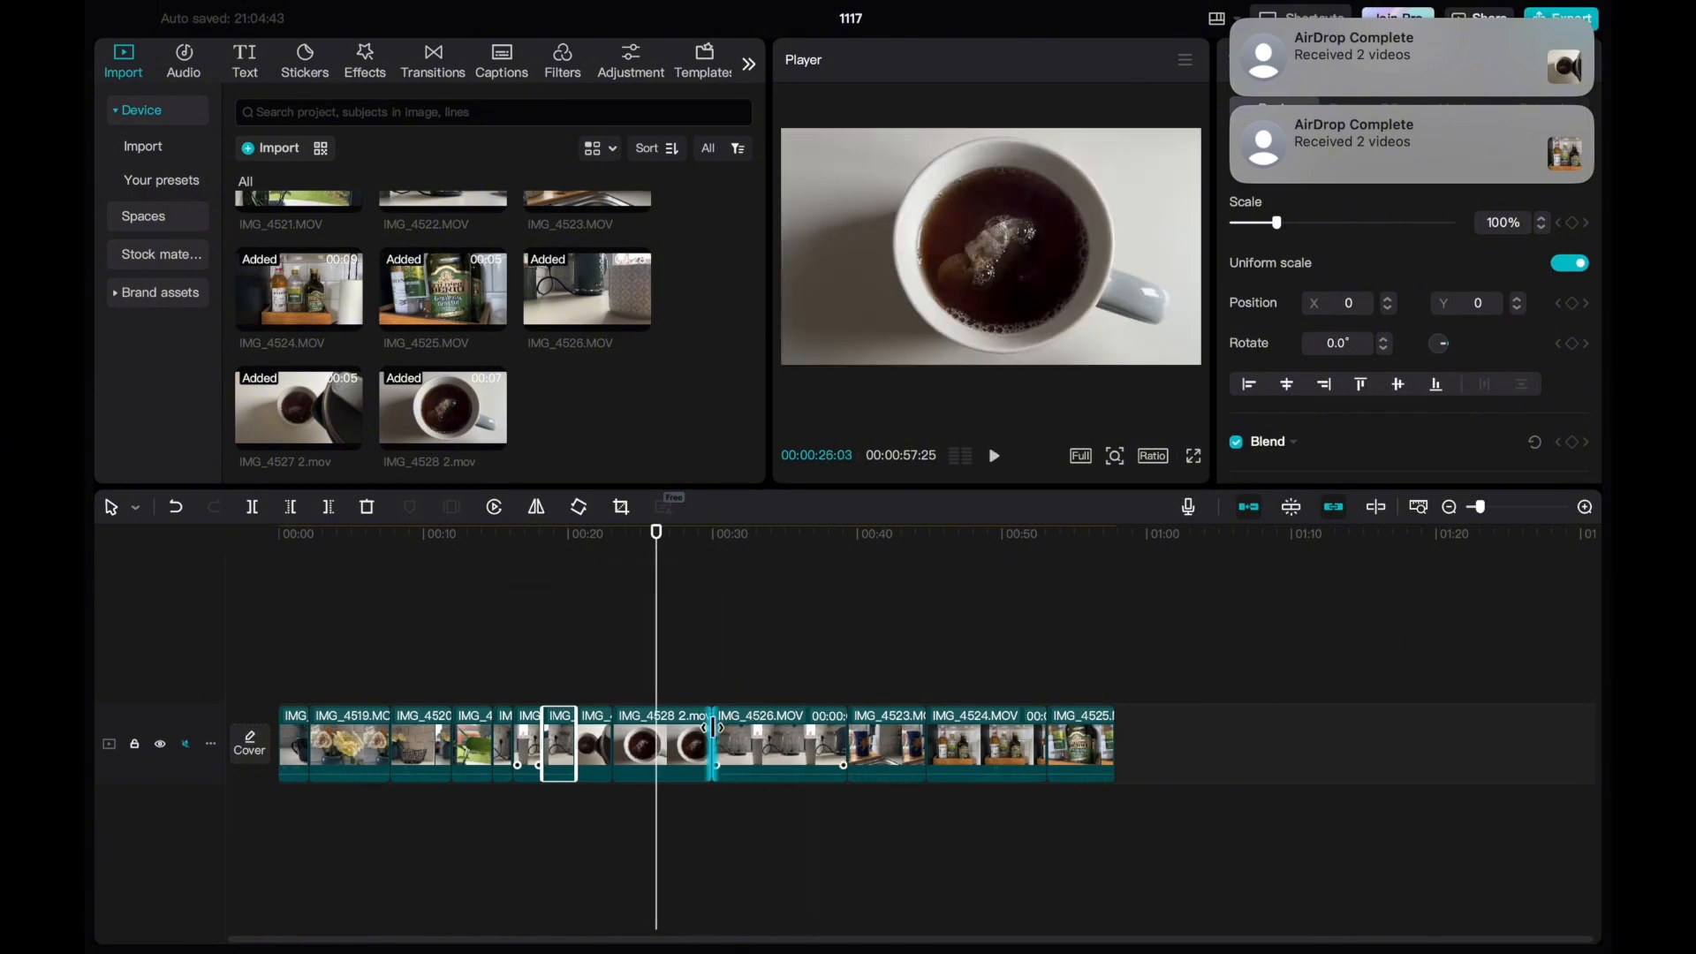
pyautogui.moveTo(713, 727); pyautogui.dragTo(656, 725)
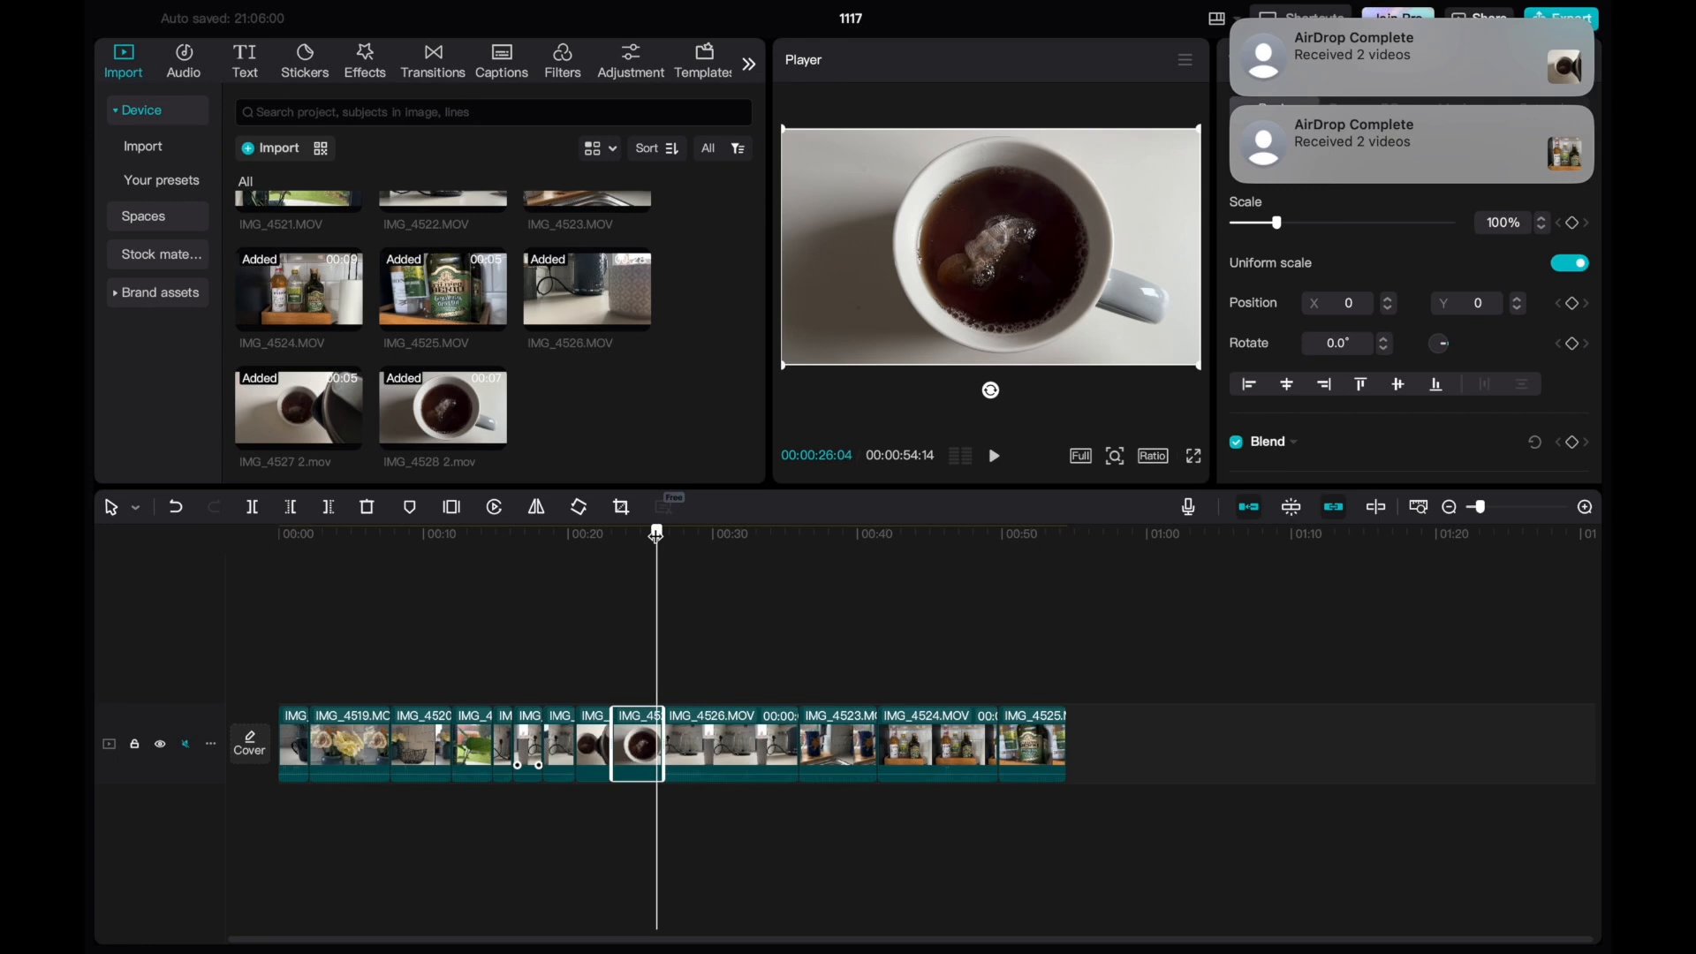
pyautogui.press('space')
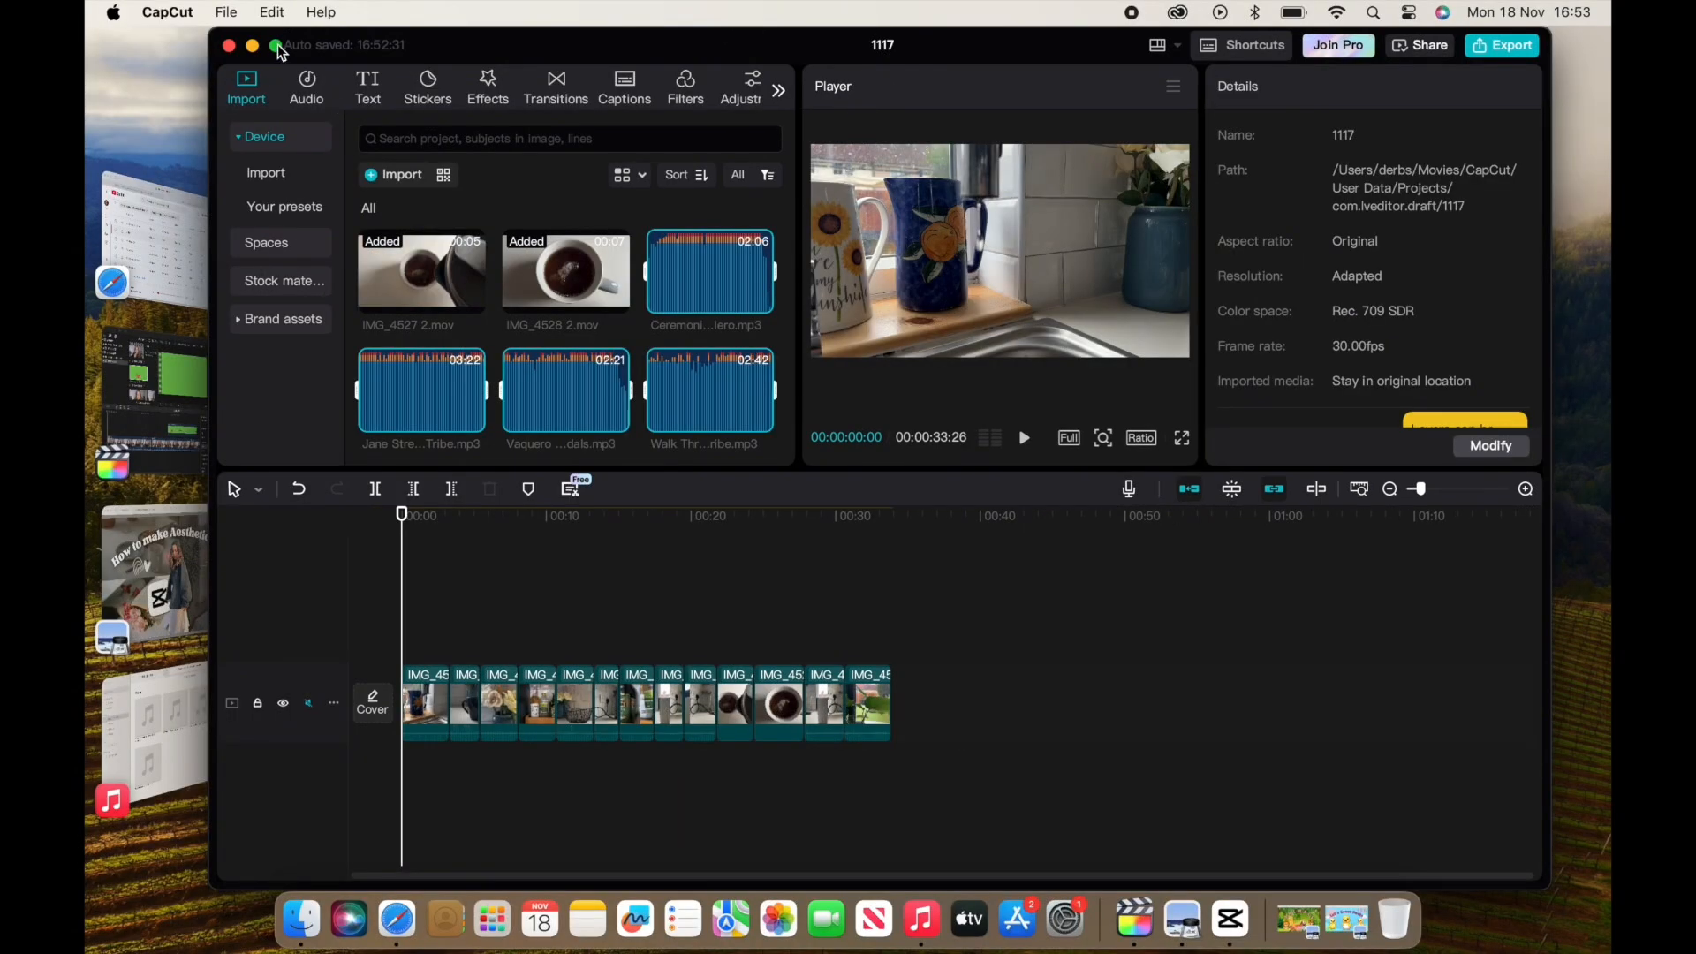
# Play the opening with the Ceremonial Library track and cut its quiet intro, keeping the music aligned with the timeline start.
pyautogui.click(276, 46)
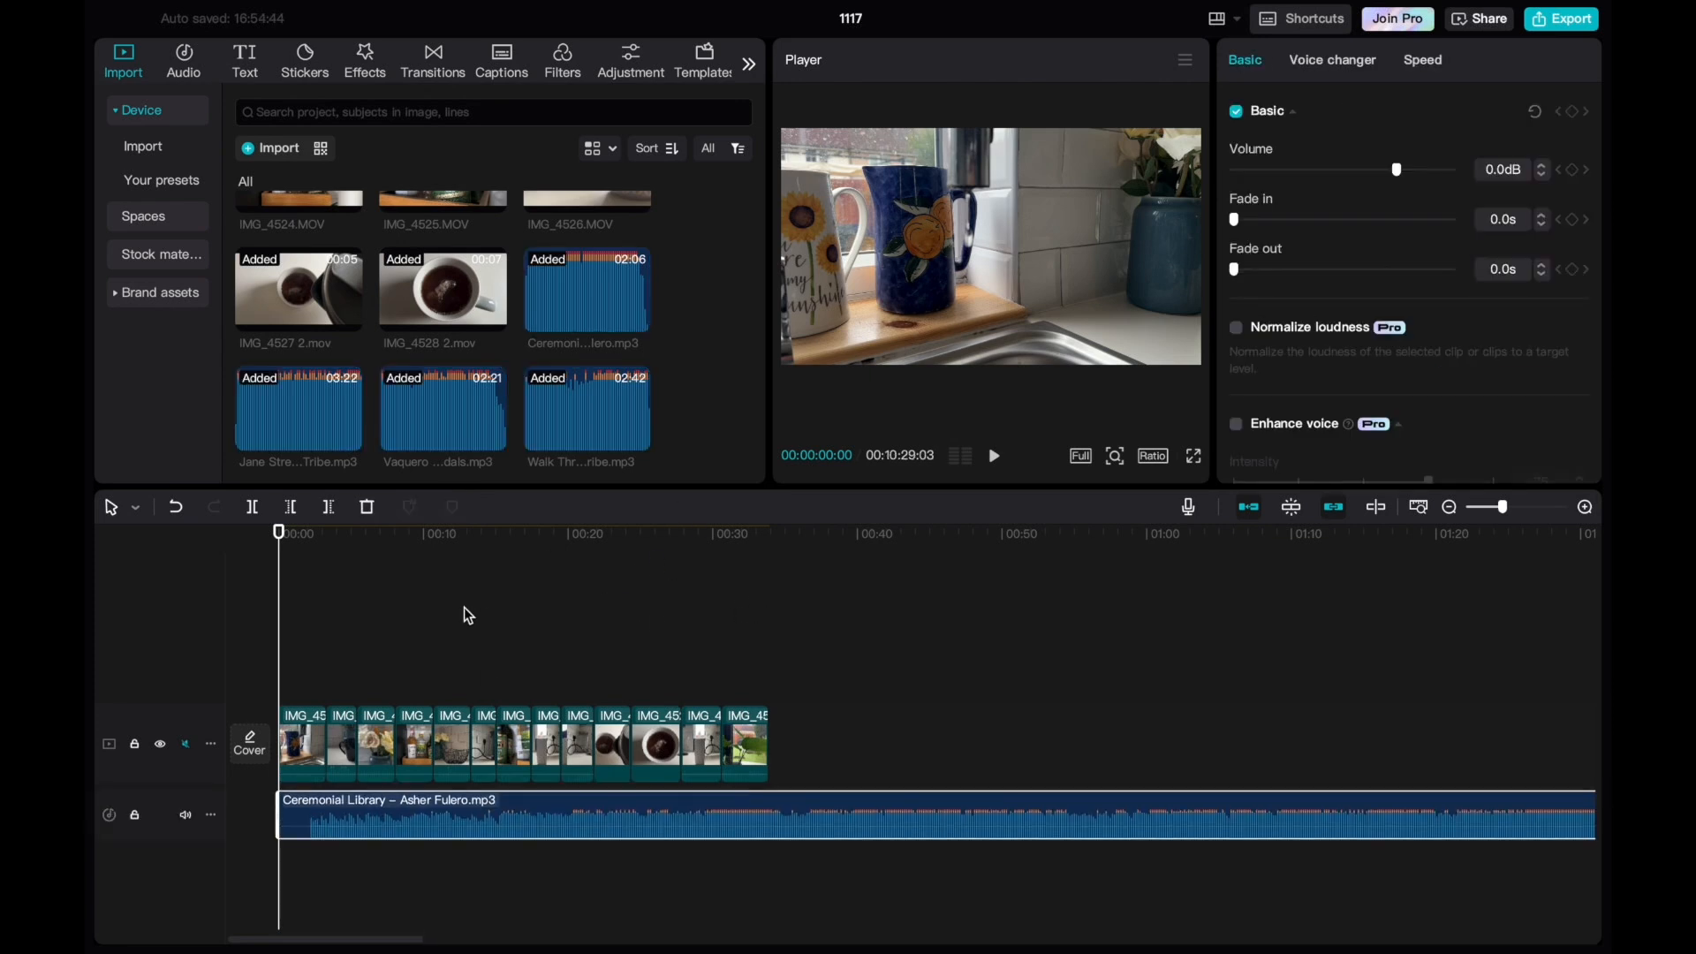
pyautogui.press('space')
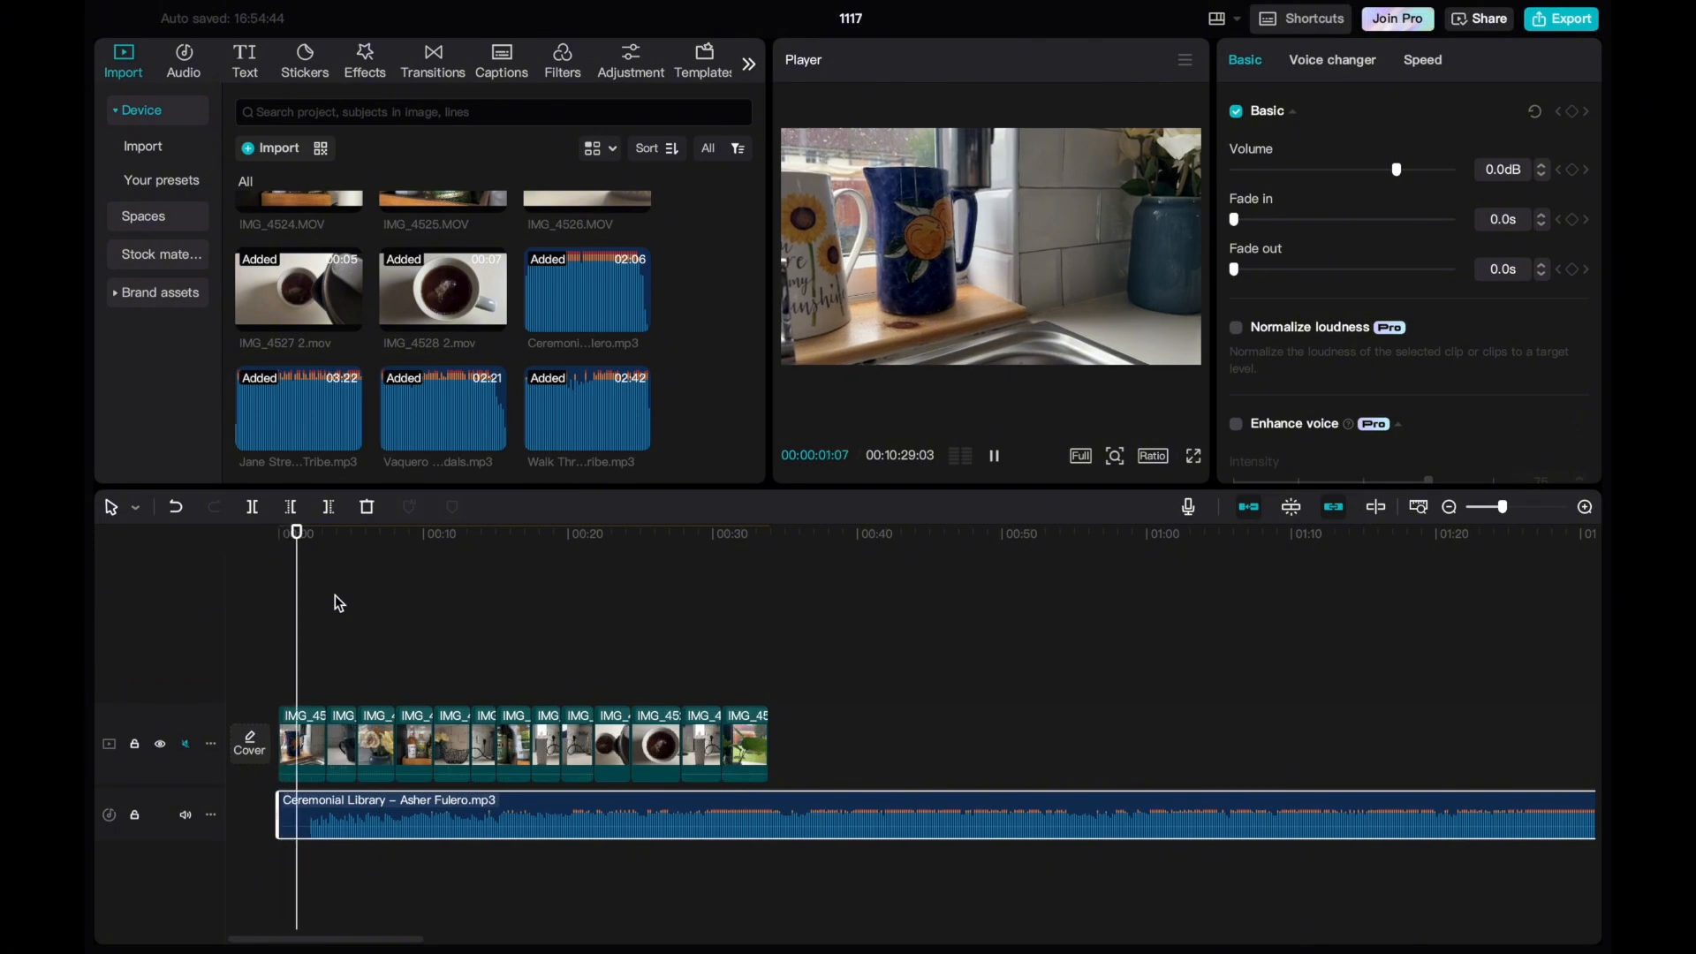
pyautogui.press('space')
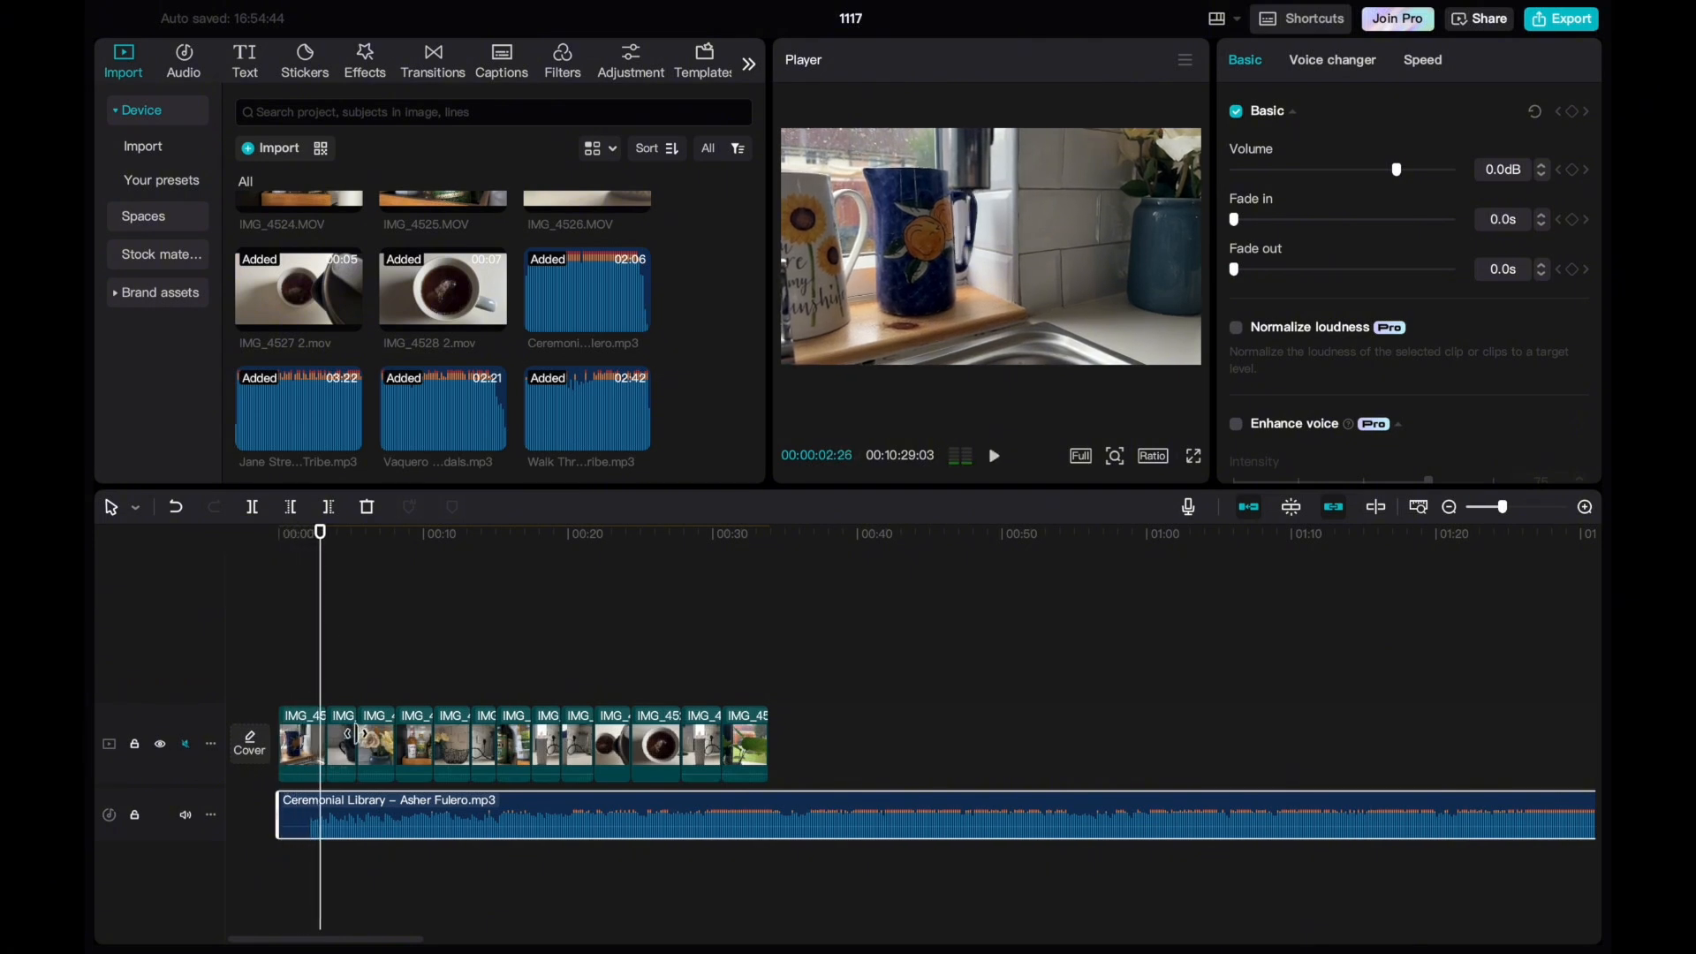
pyautogui.moveTo(281, 805); pyautogui.dragTo(334, 819)
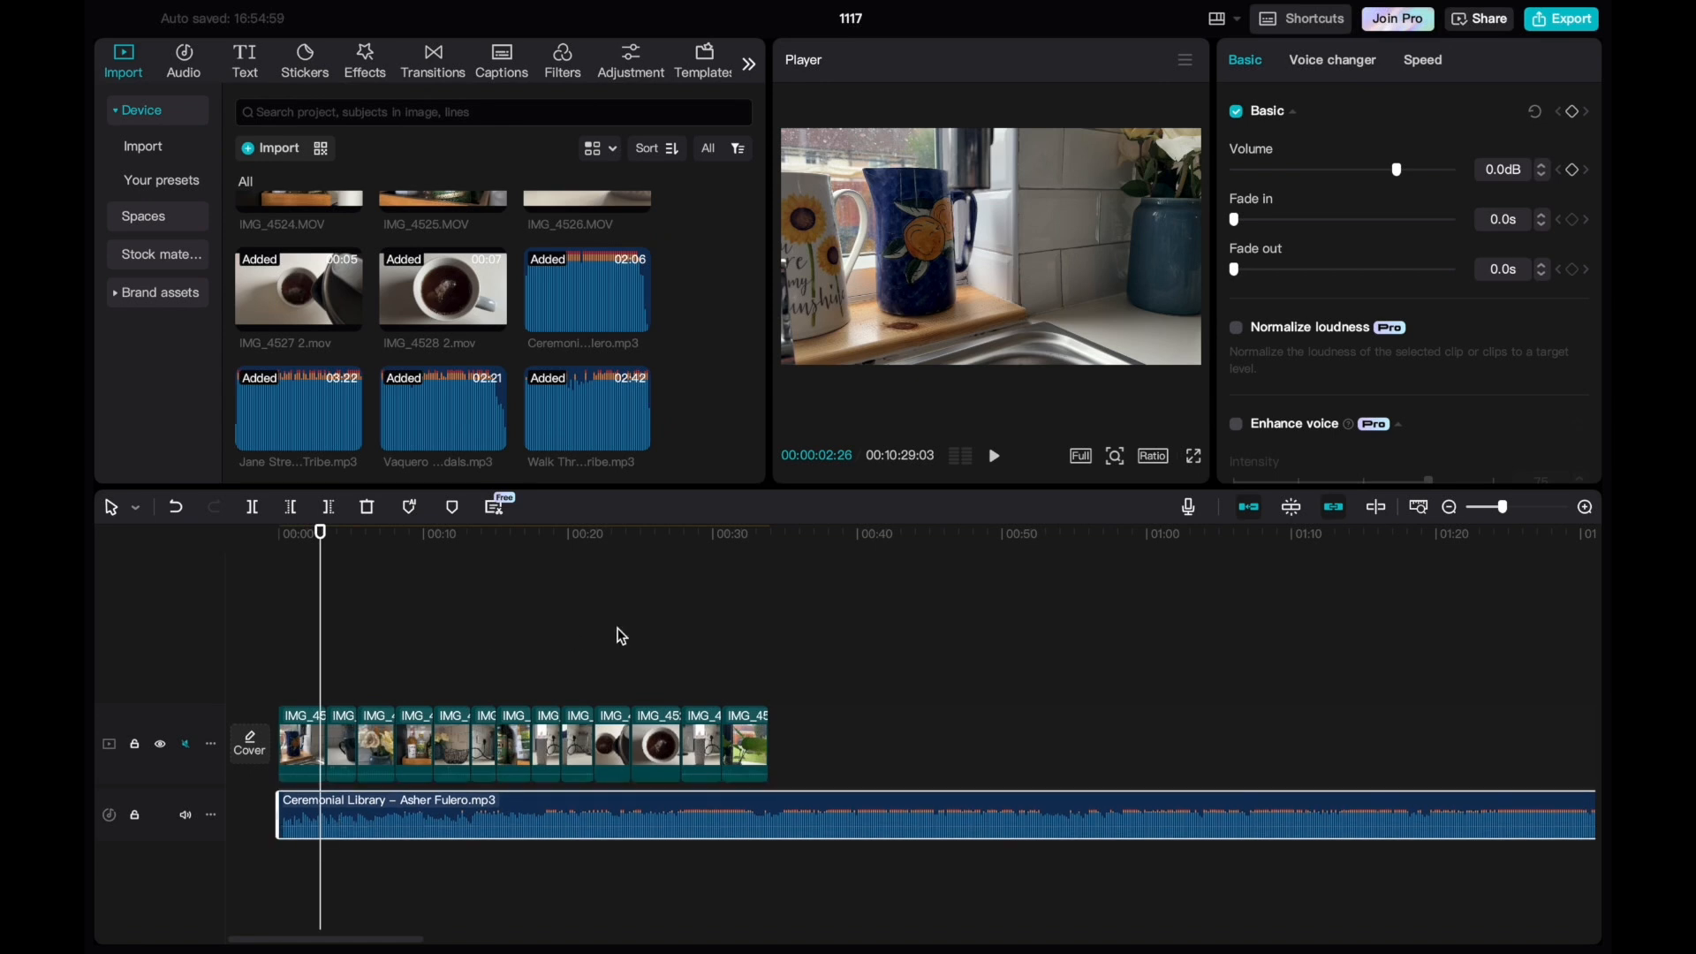
# Preview the whole video sequence full screen with the Ceremonial Library music.
pyautogui.click(1194, 457)
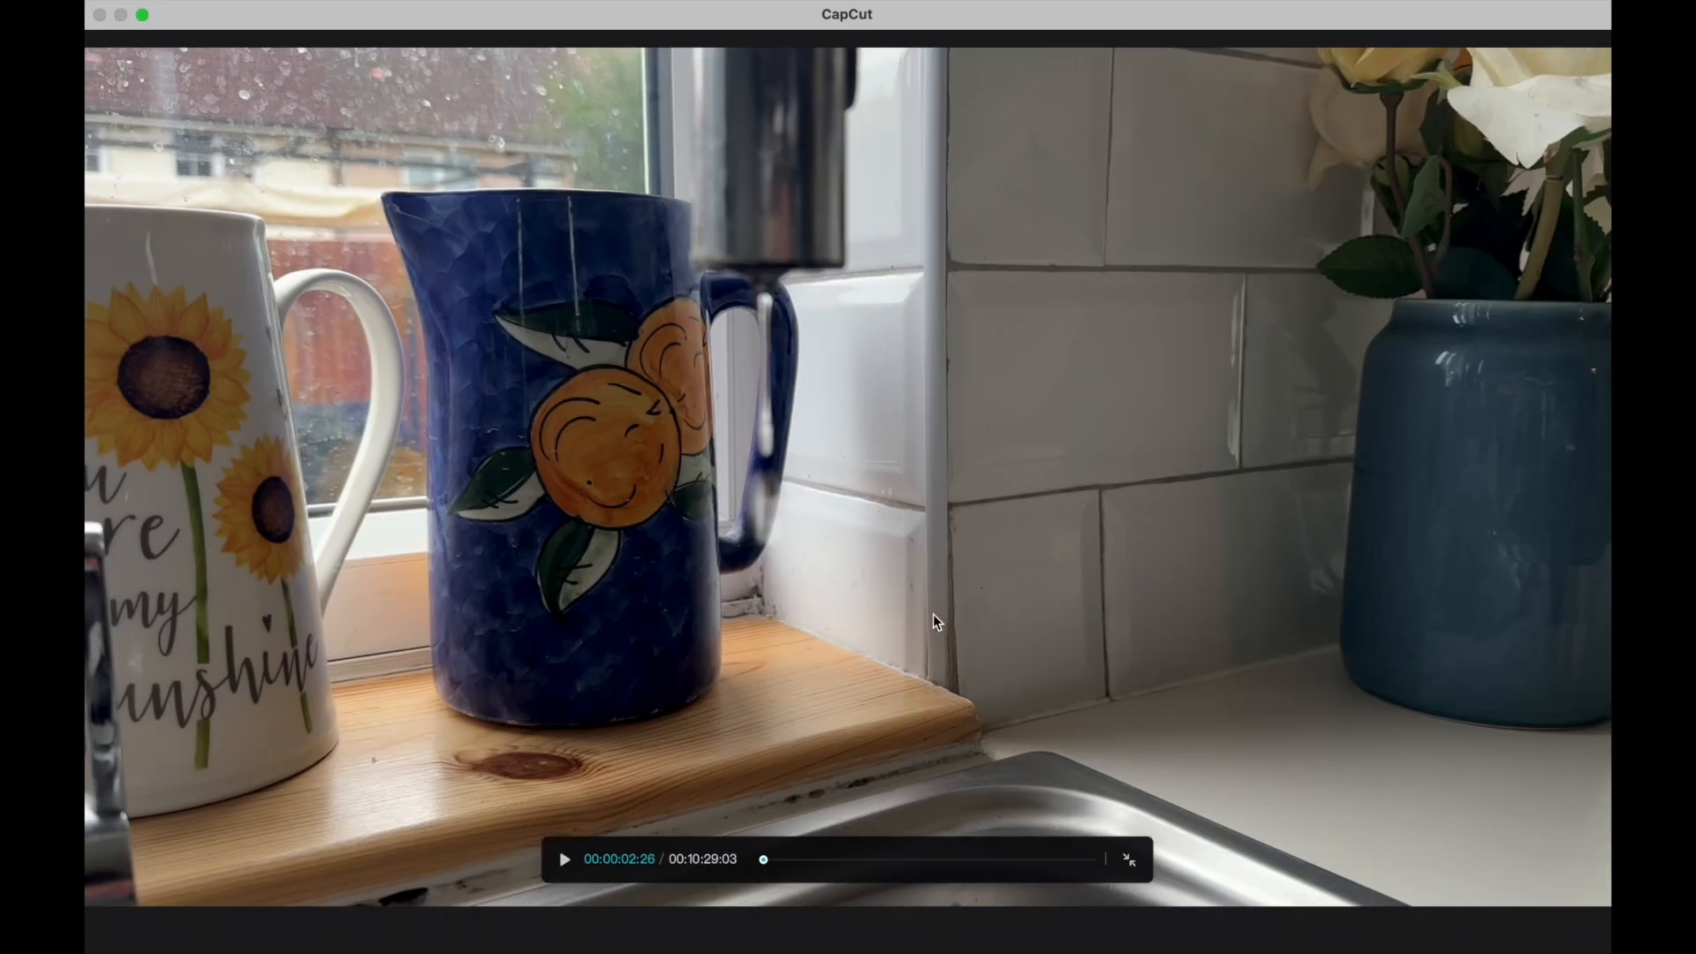
pyautogui.click(569, 867)
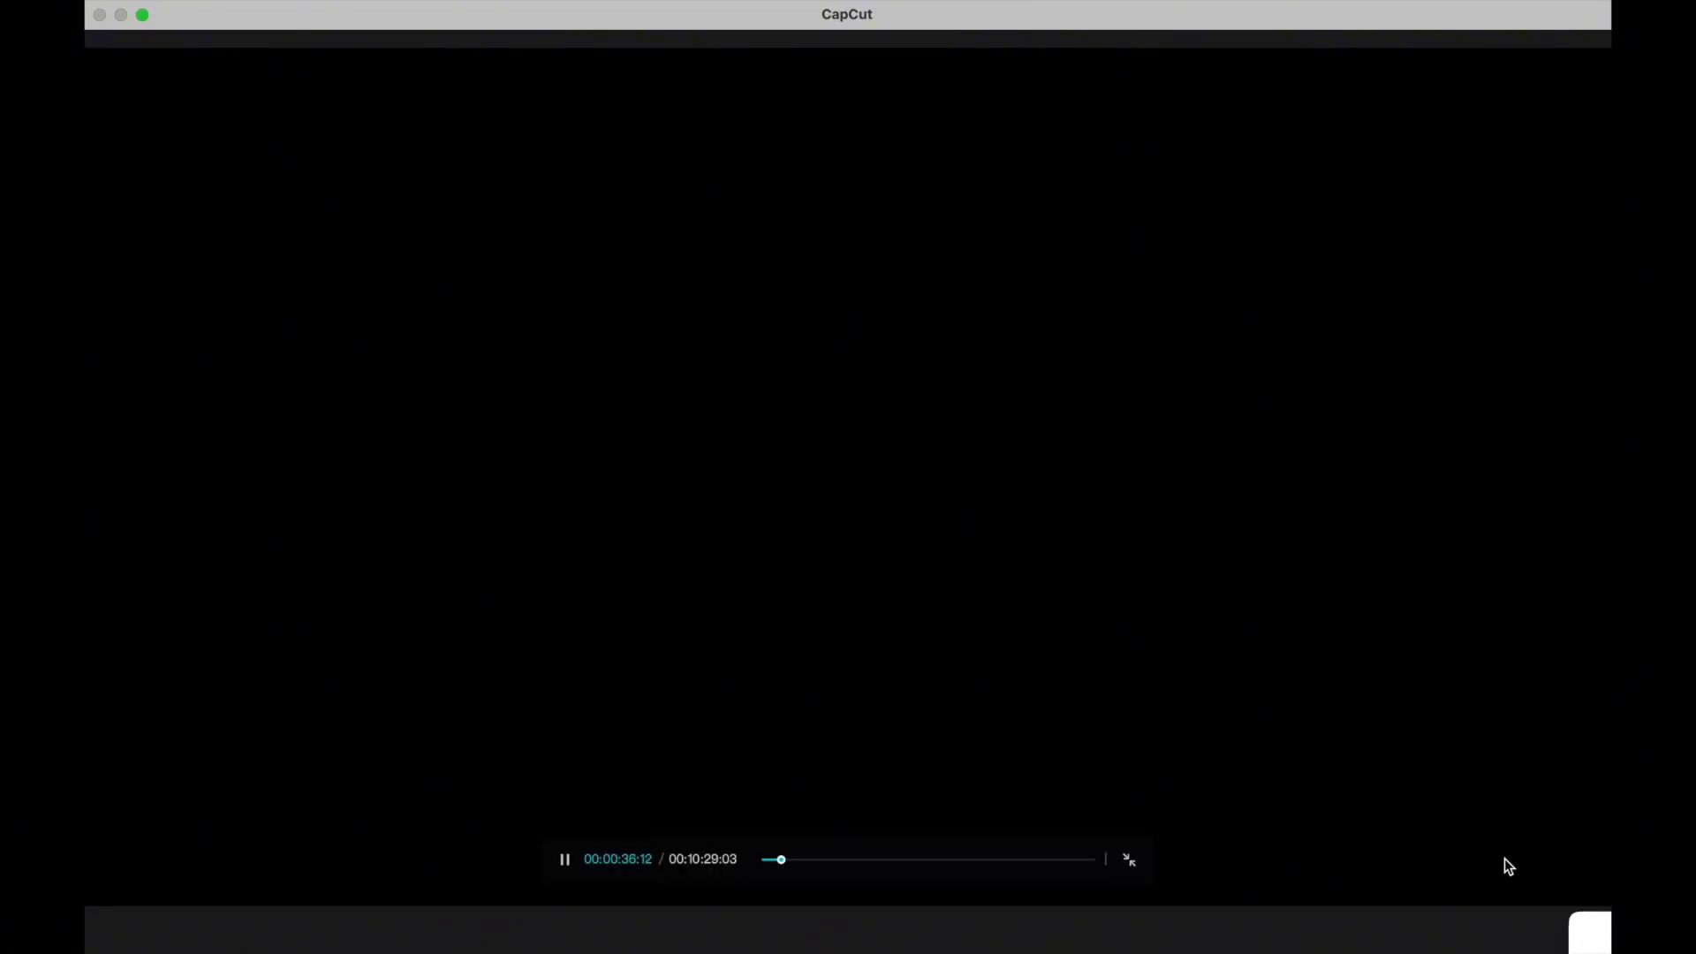
pyautogui.click(1128, 859)
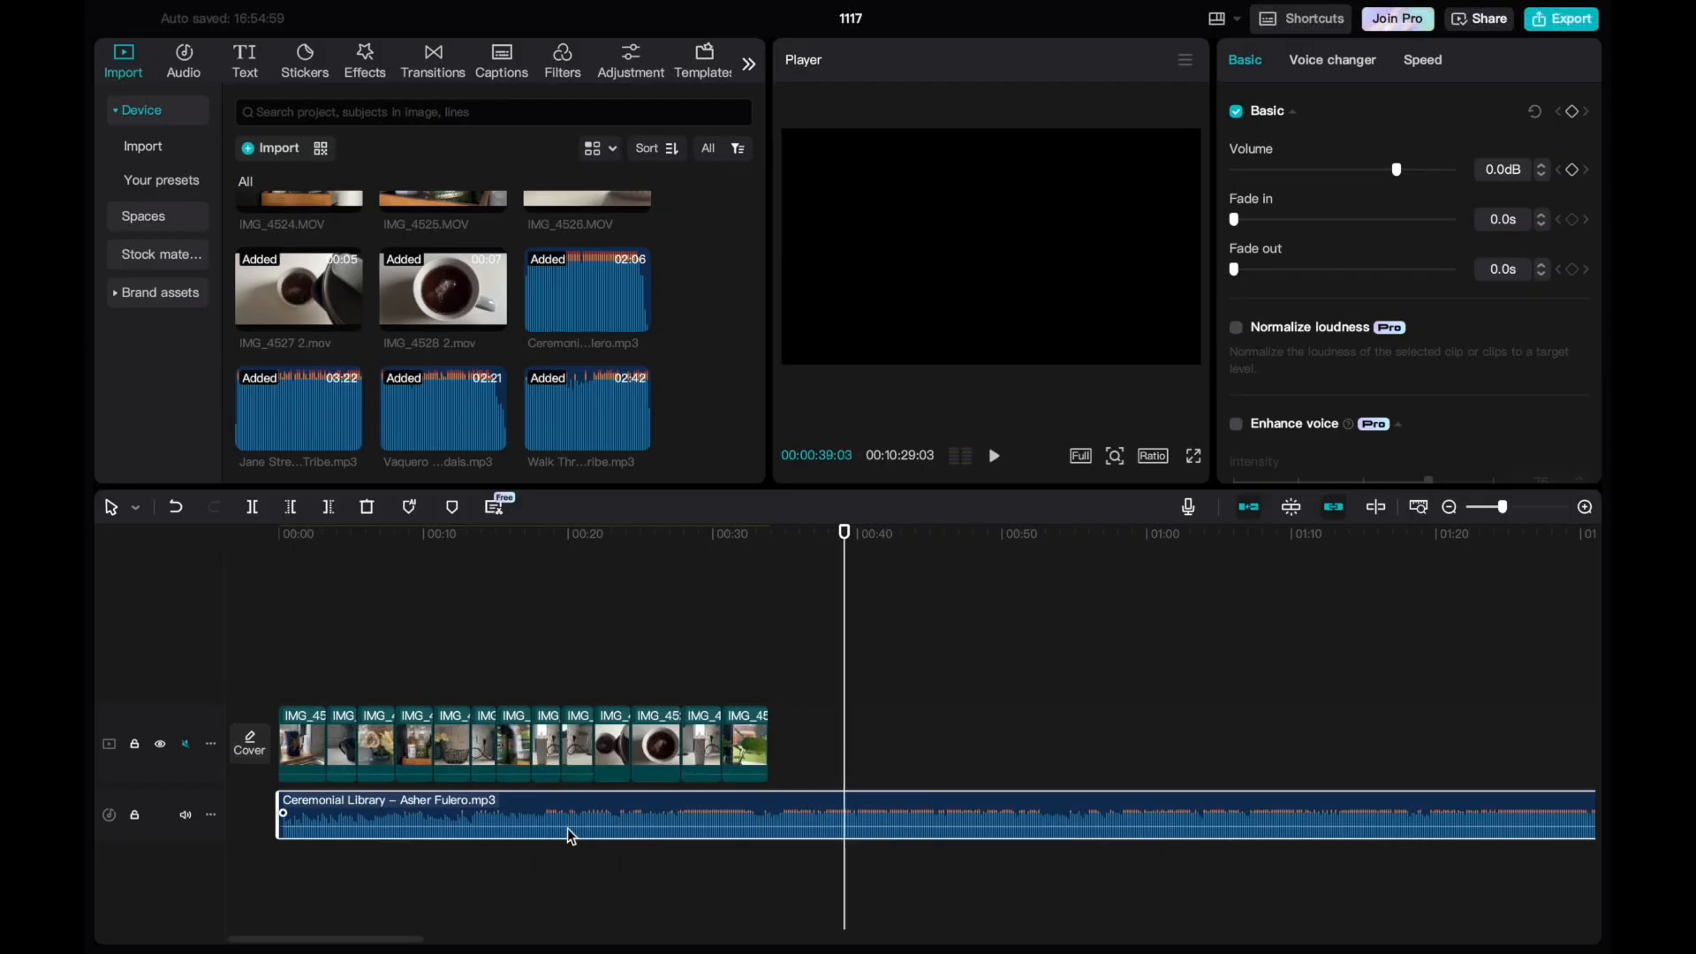
# Delete the Ceremonial Library track and place Jane Street – TrackTribe.mp3 under the clips from the timeline start.
pyautogui.press('Delete')
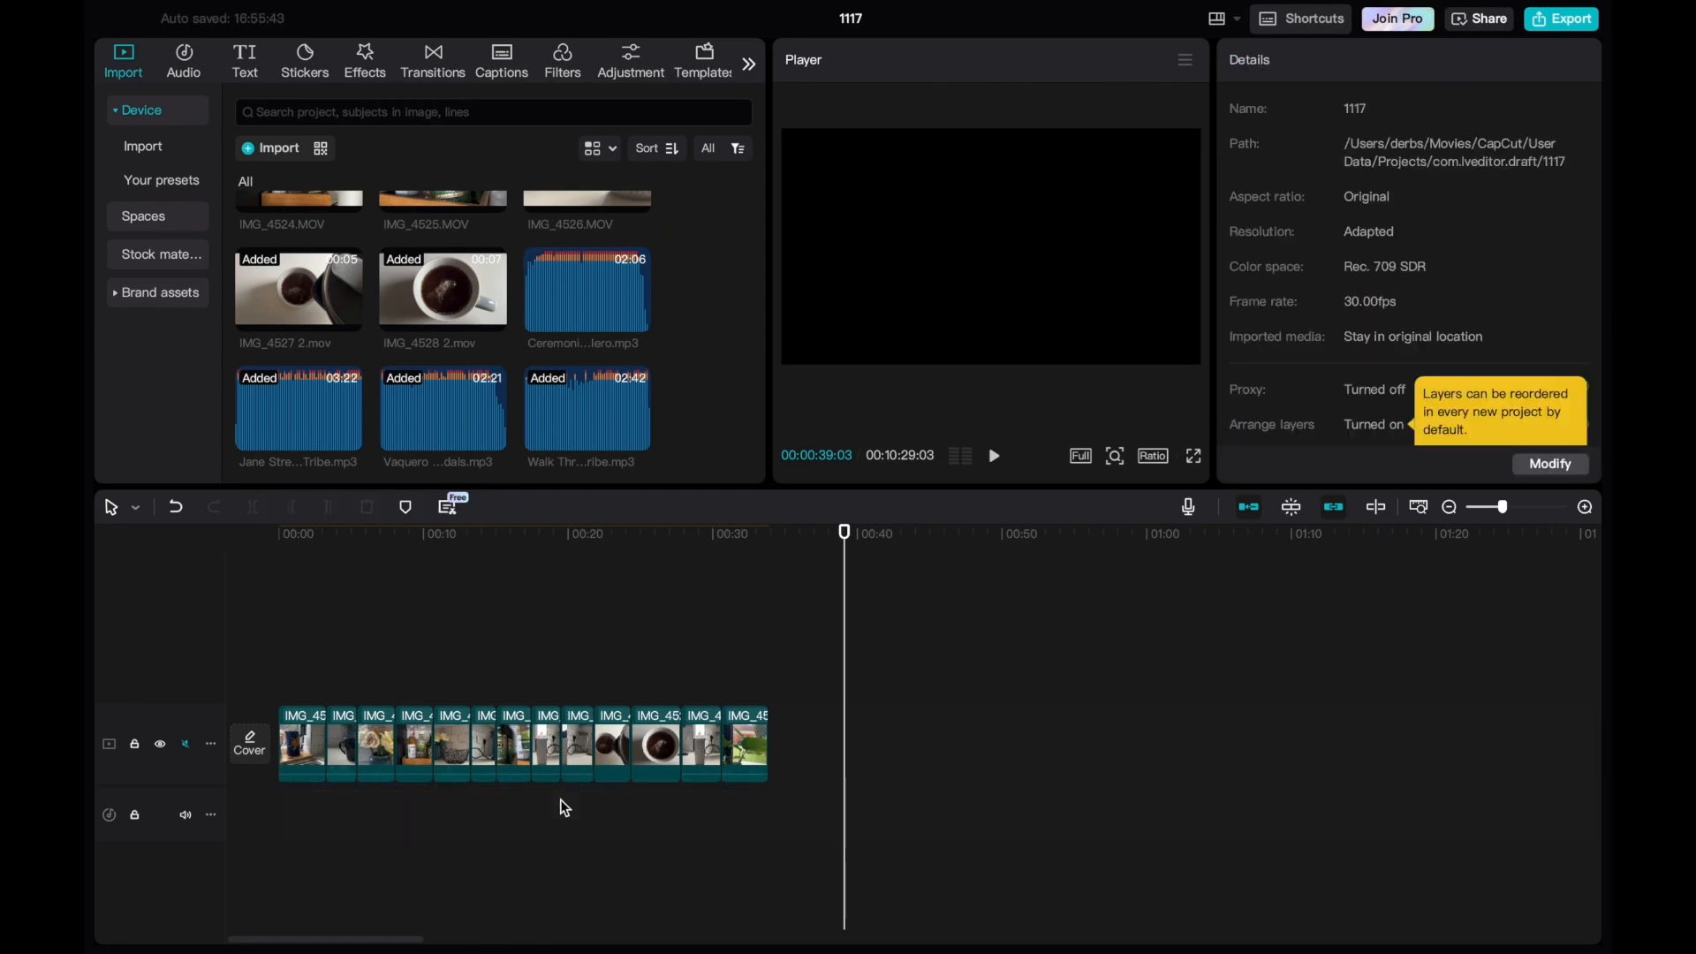
pyautogui.click(300, 433)
pyautogui.moveTo(315, 401); pyautogui.dragTo(257, 799)
pyautogui.moveTo(342, 841); pyautogui.dragTo(341, 775)
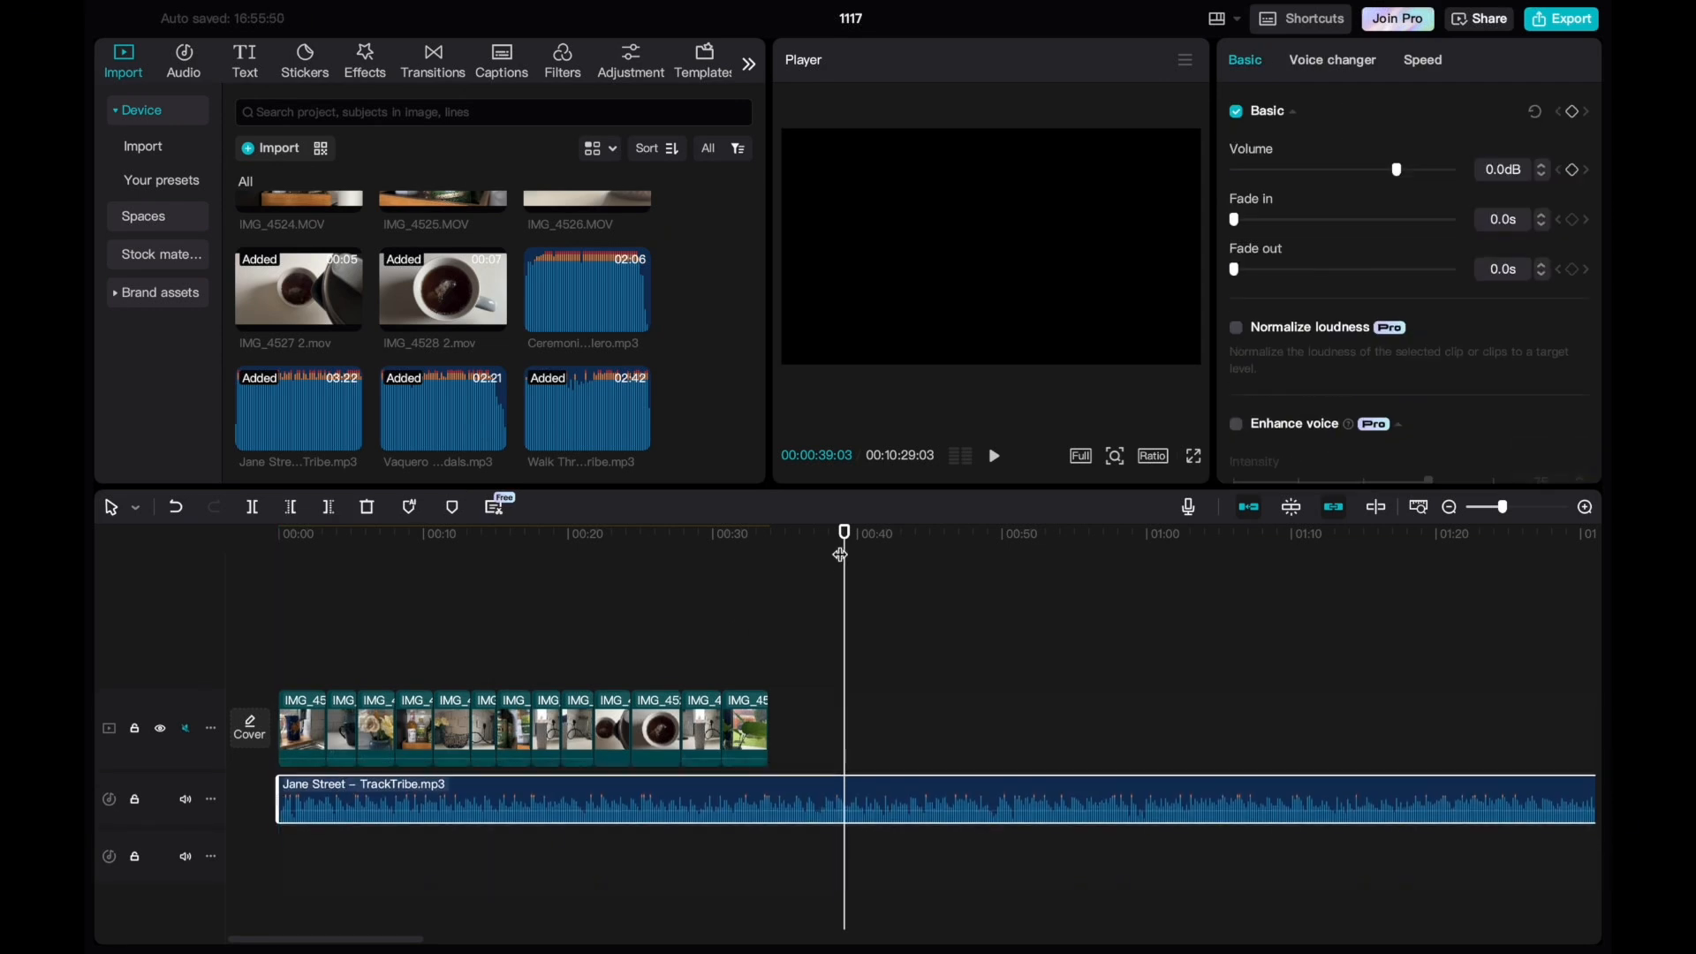
# Preview the sequence full screen from the beginning with the Jane Street music, adjusting the system volume as needed.
pyautogui.moveTo(845, 537); pyautogui.dragTo(259, 590)
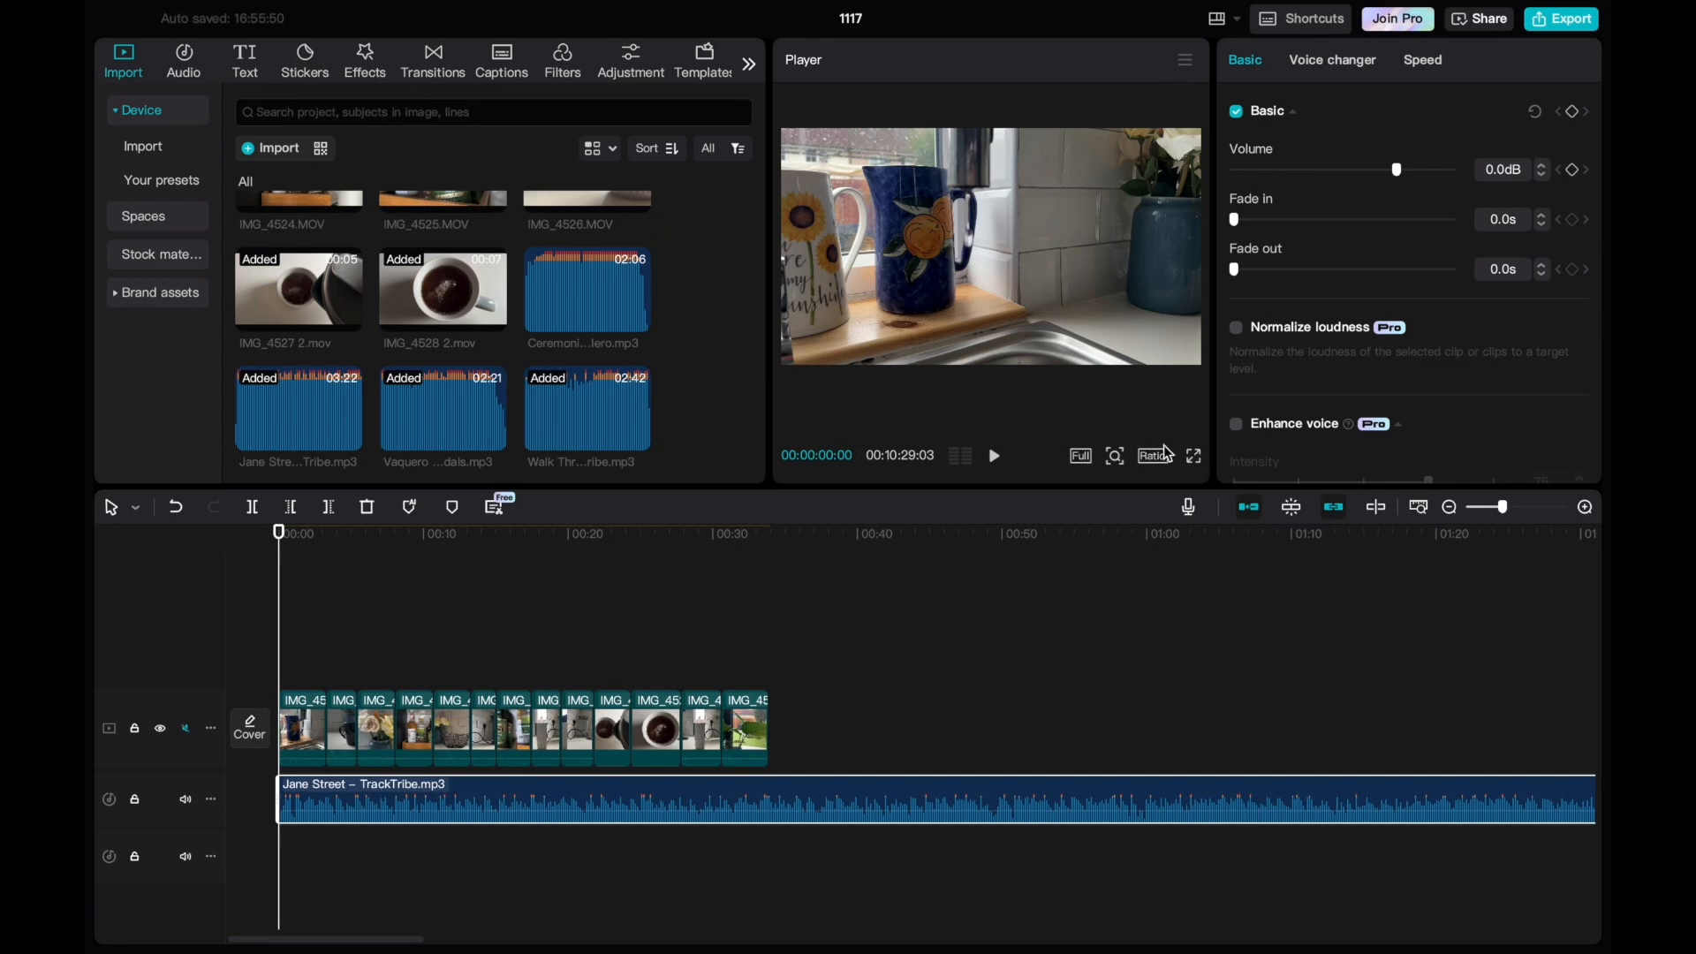
pyautogui.click(1194, 457)
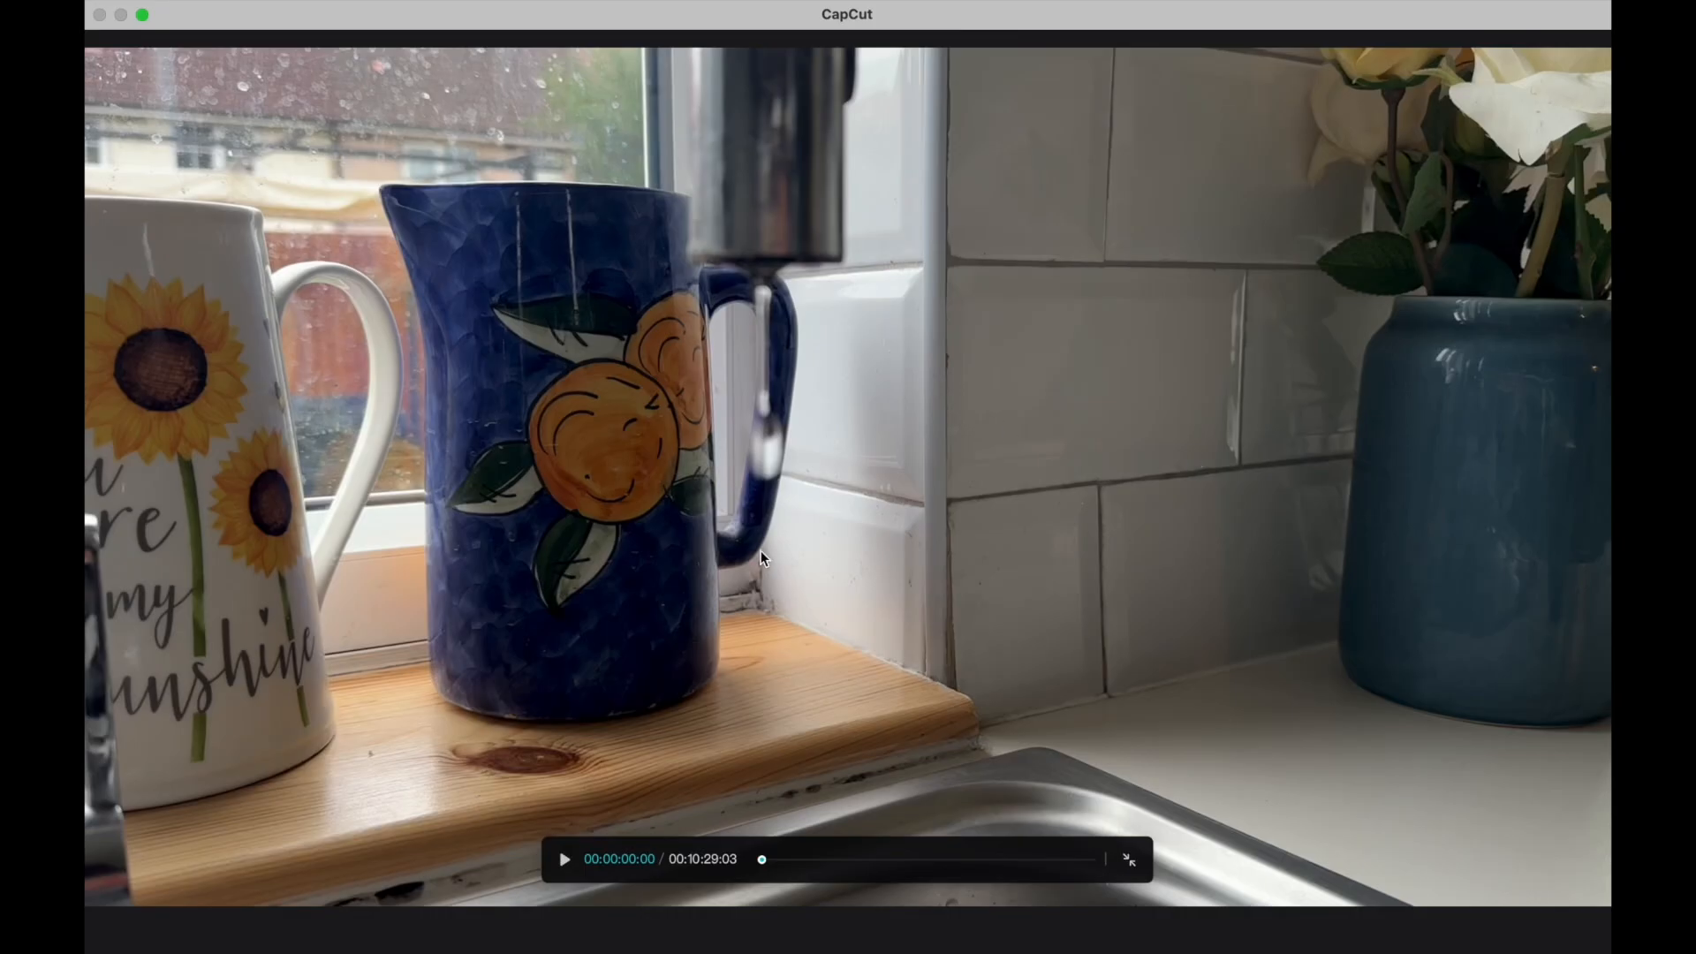
pyautogui.click(568, 862)
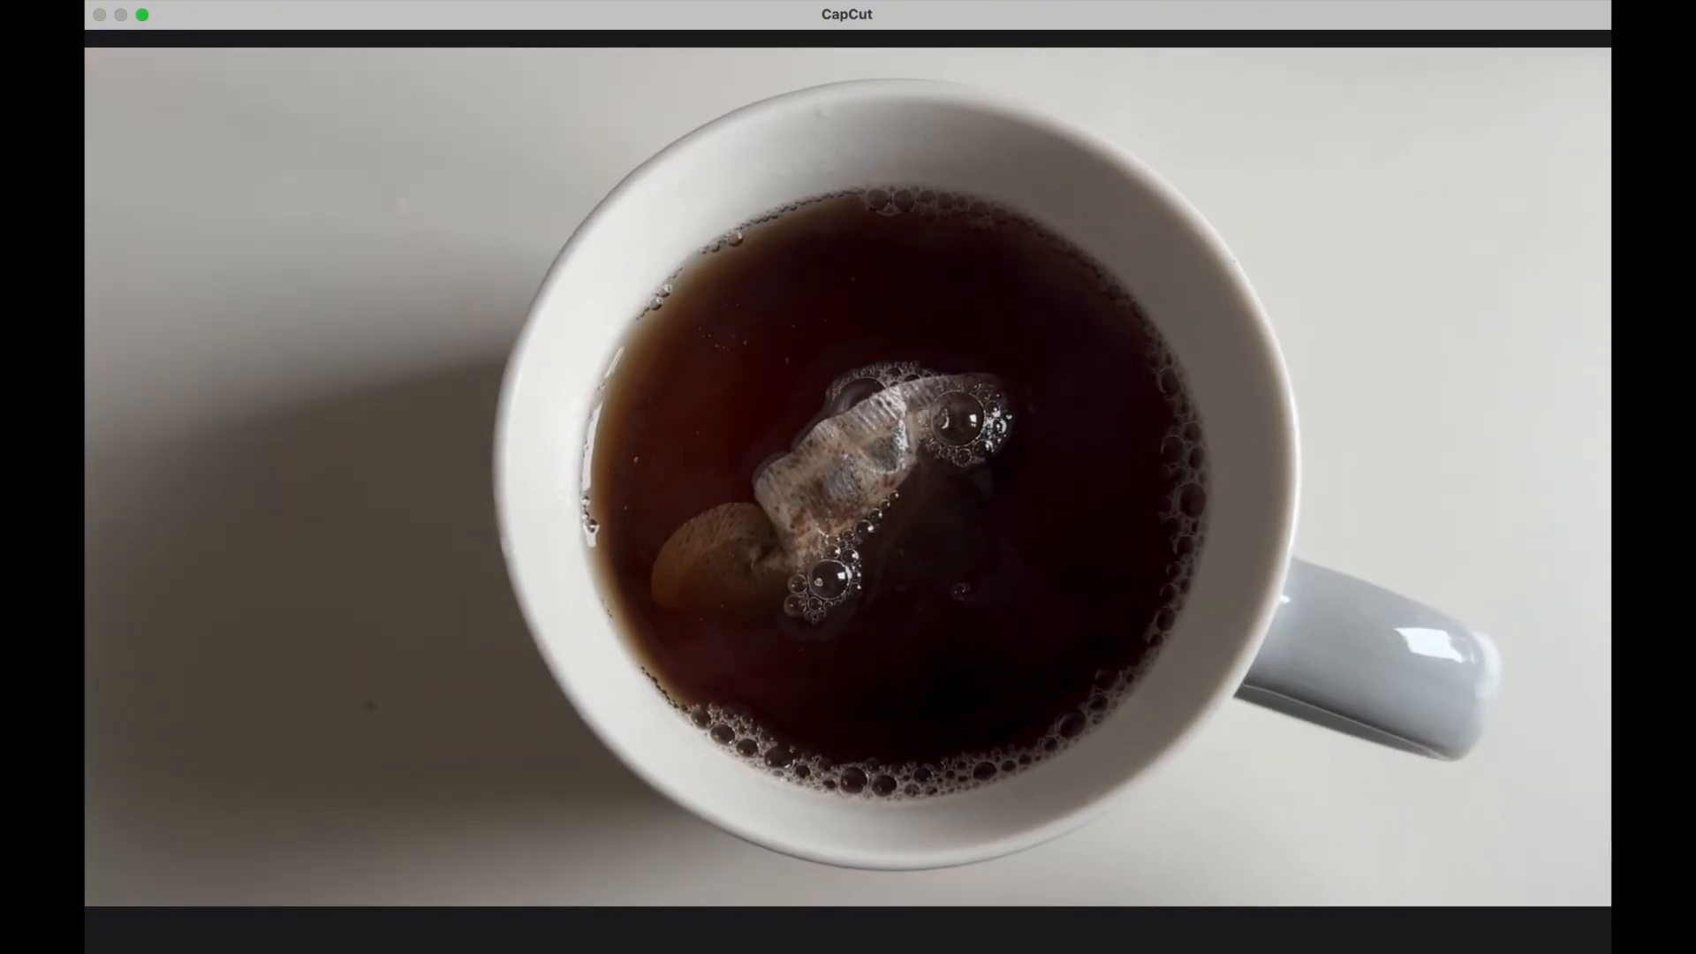
pyautogui.press('XF86AudioRaiseVolume')
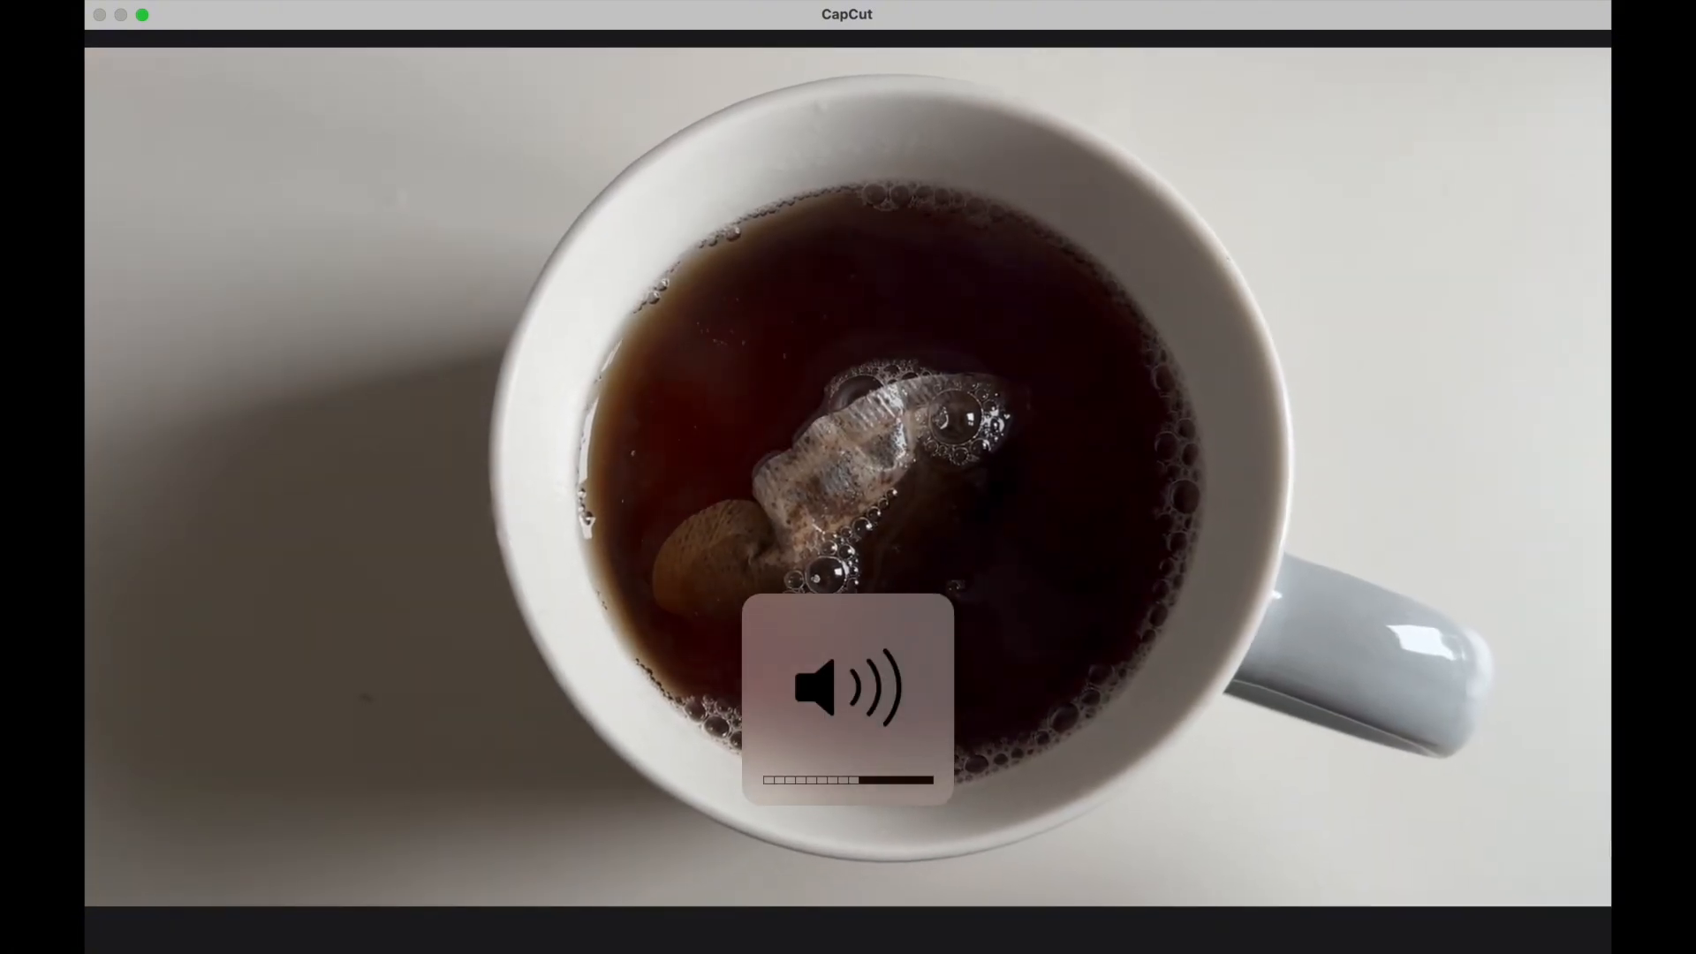
pyautogui.press('XF86AudioRaiseVolume')
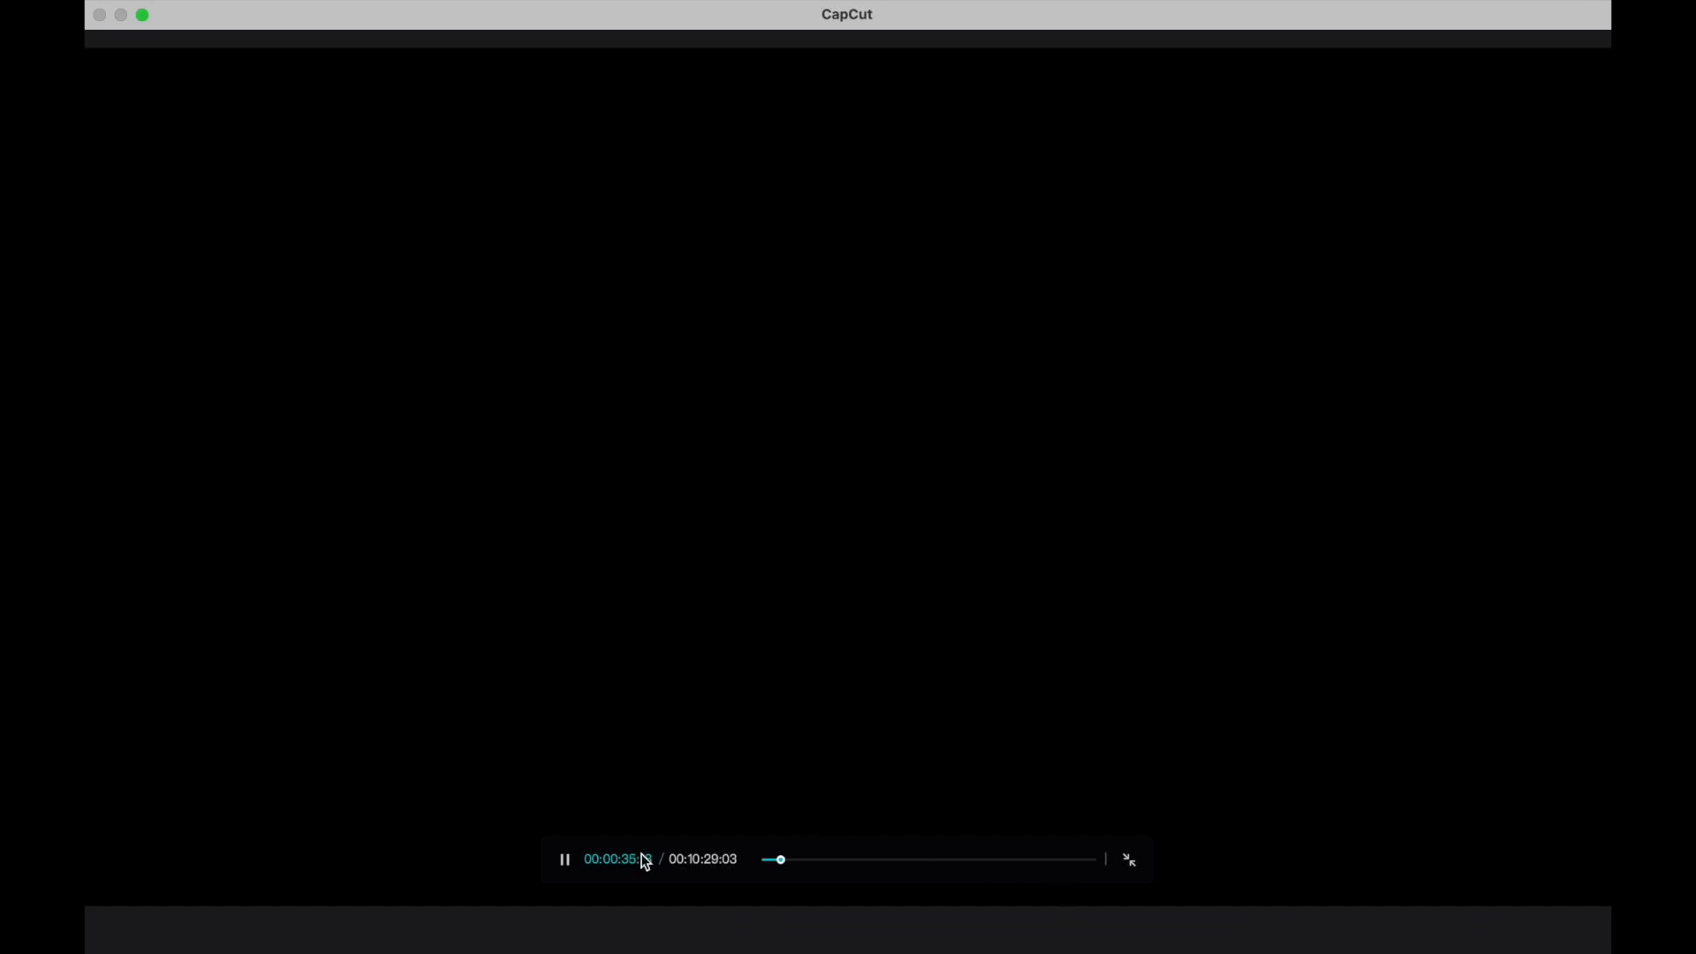
pyautogui.click(1129, 861)
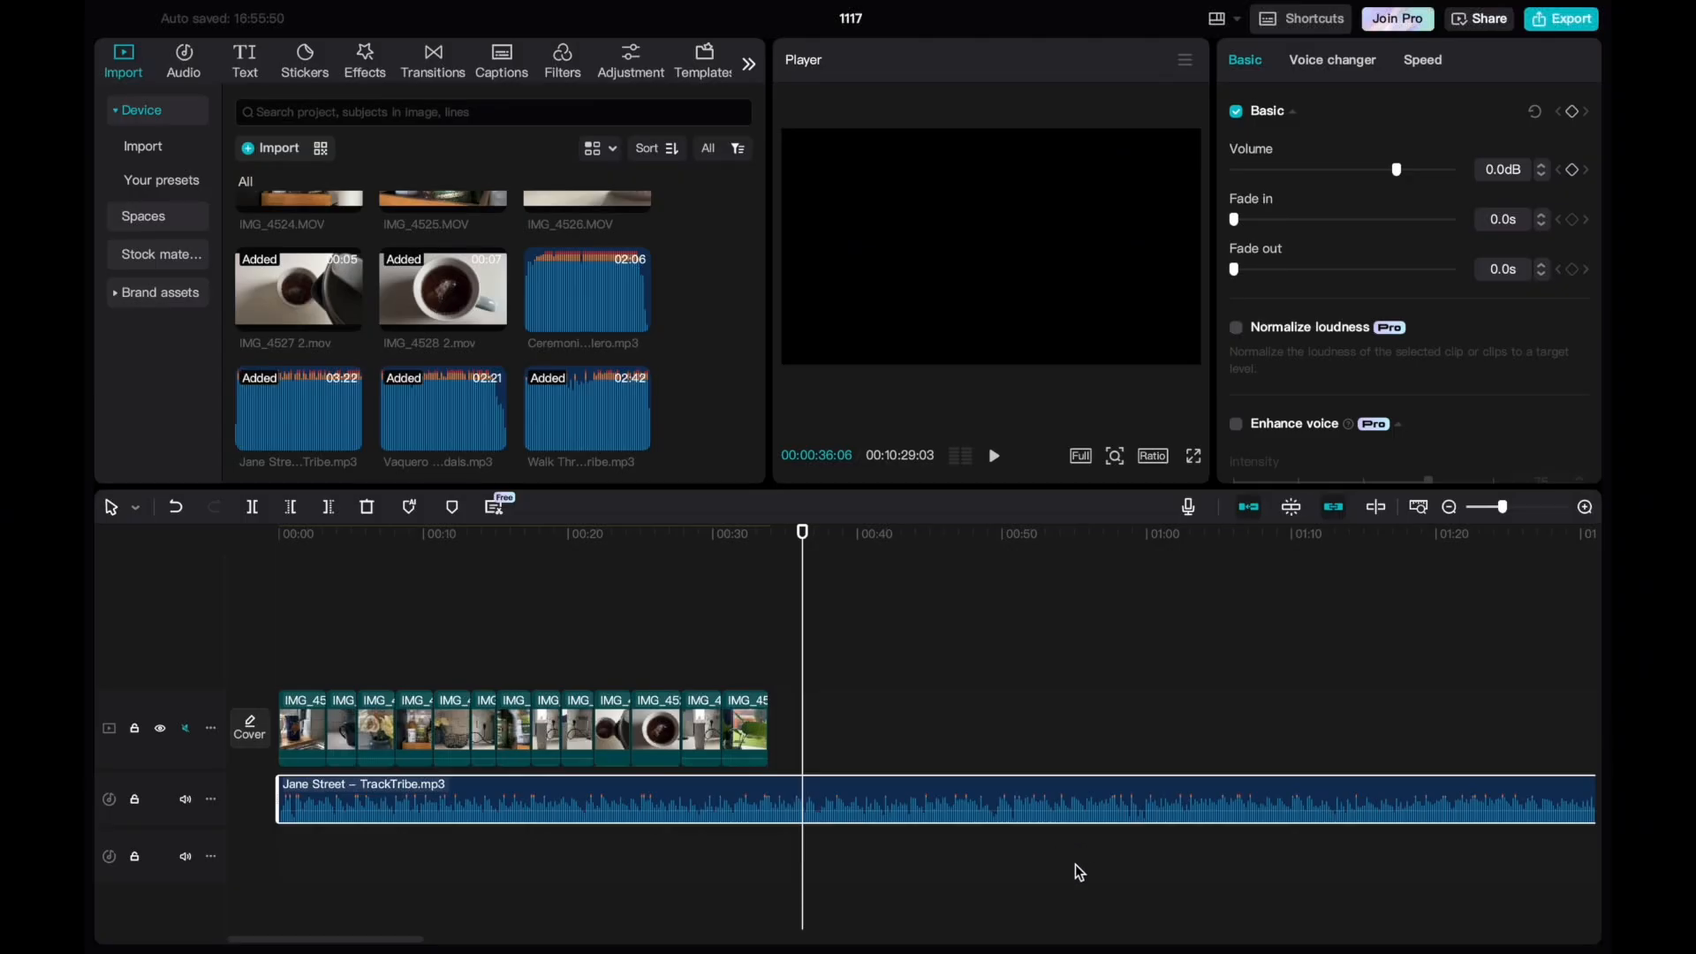
pyautogui.press('XF86AudioLowerVolume')
pyautogui.press('XF86AudioLowerVolume')
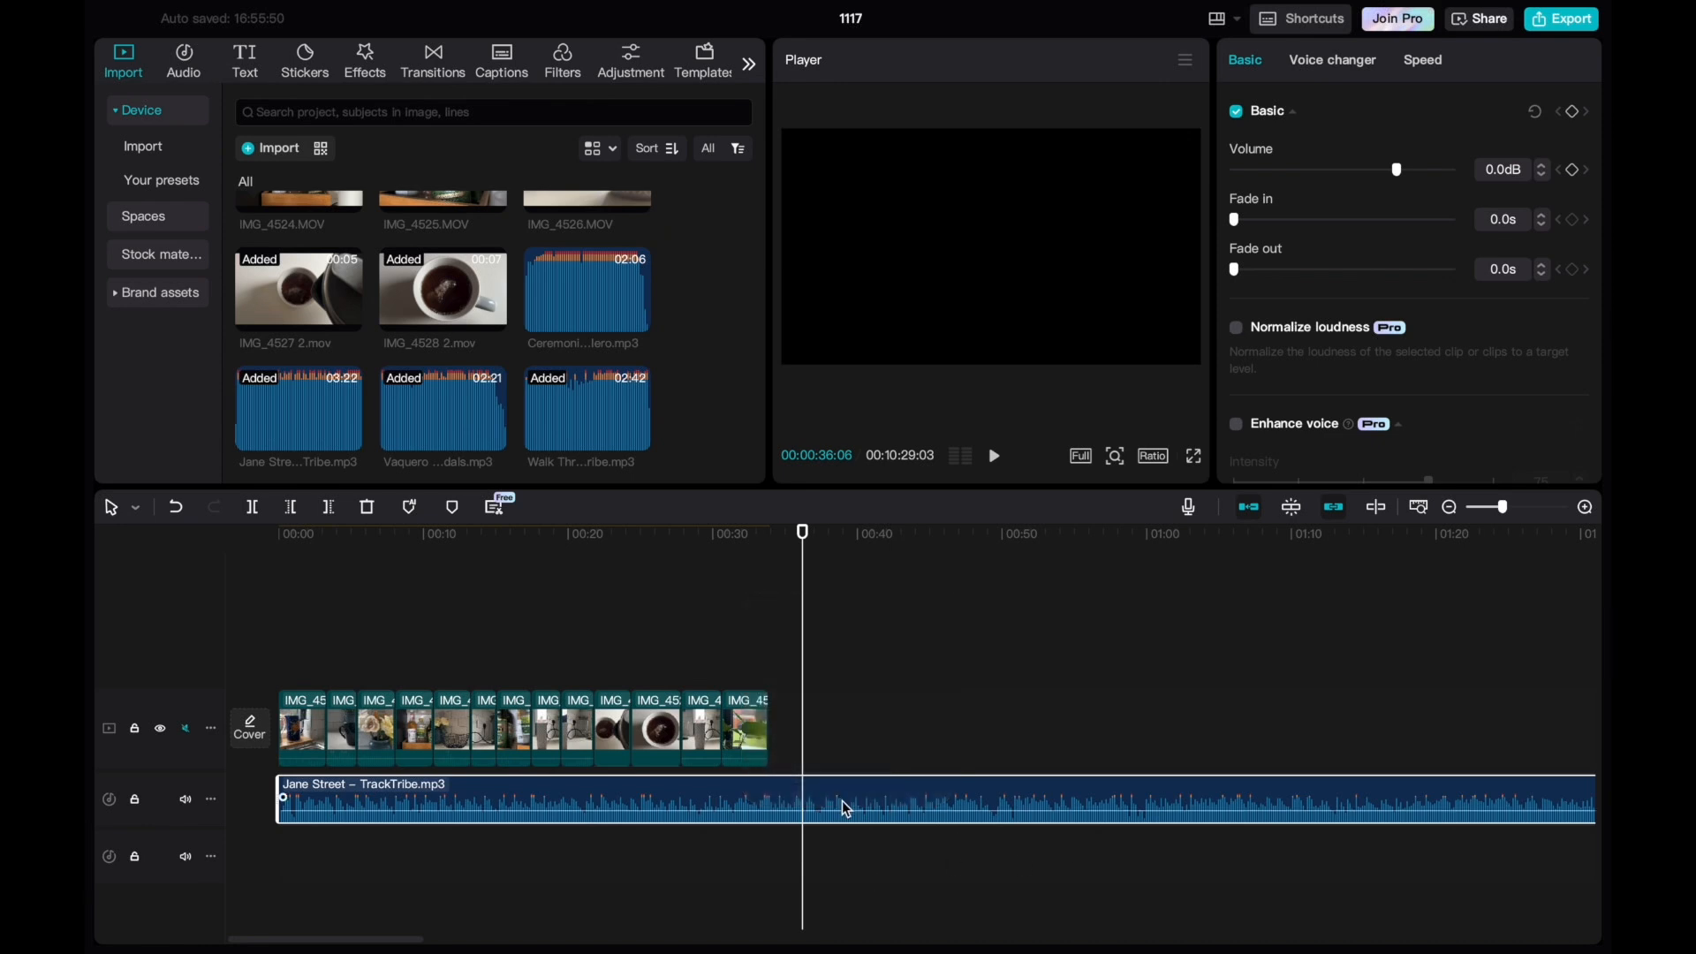
# Delete the Jane Street track and place Vaquero Perdido – The Mini Vandals.mp3 under the clips from the timeline start.
pyautogui.press('Delete')
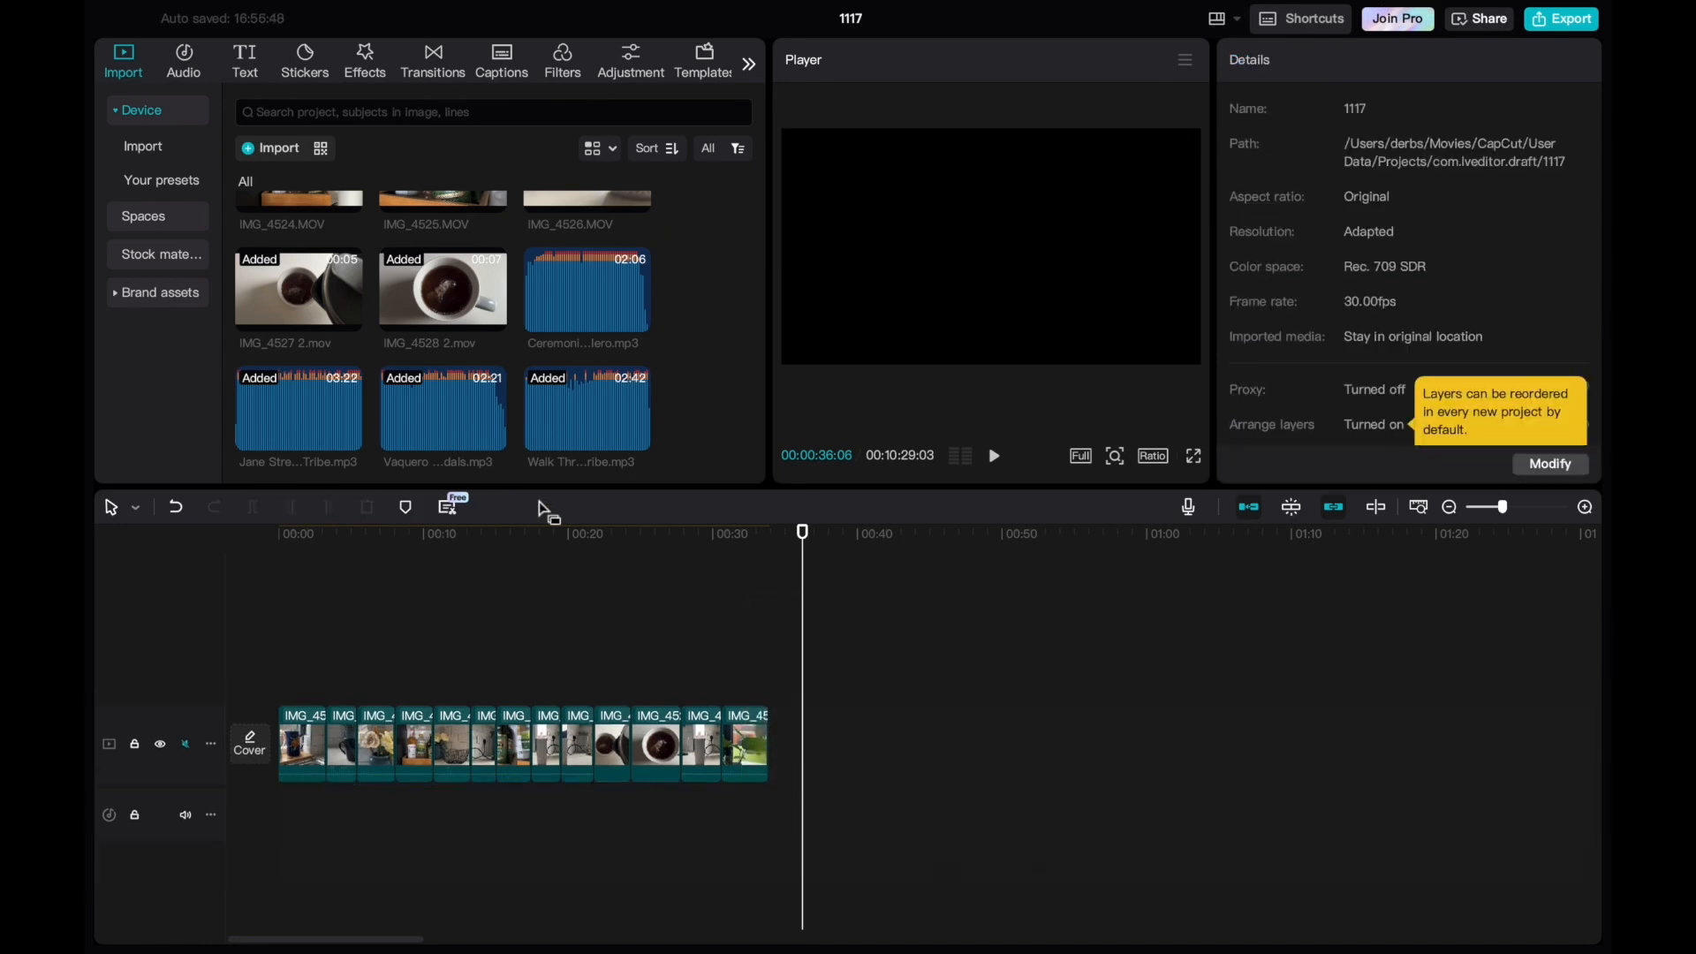
pyautogui.click(454, 408)
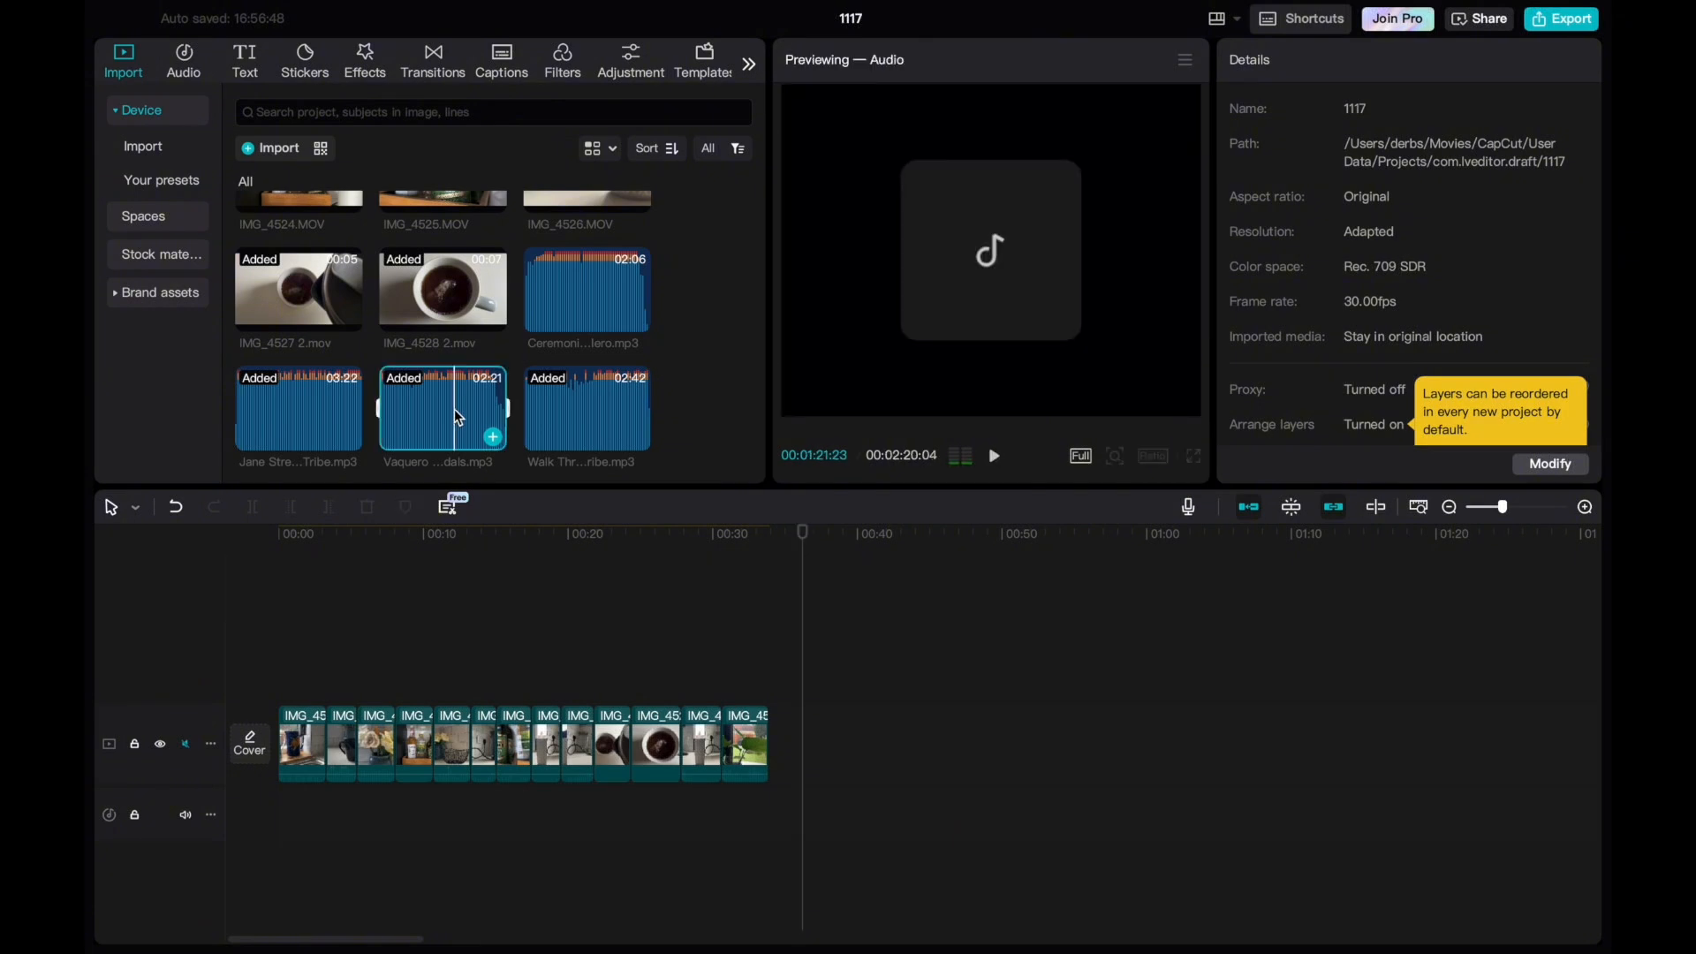
pyautogui.moveTo(454, 410); pyautogui.dragTo(277, 804)
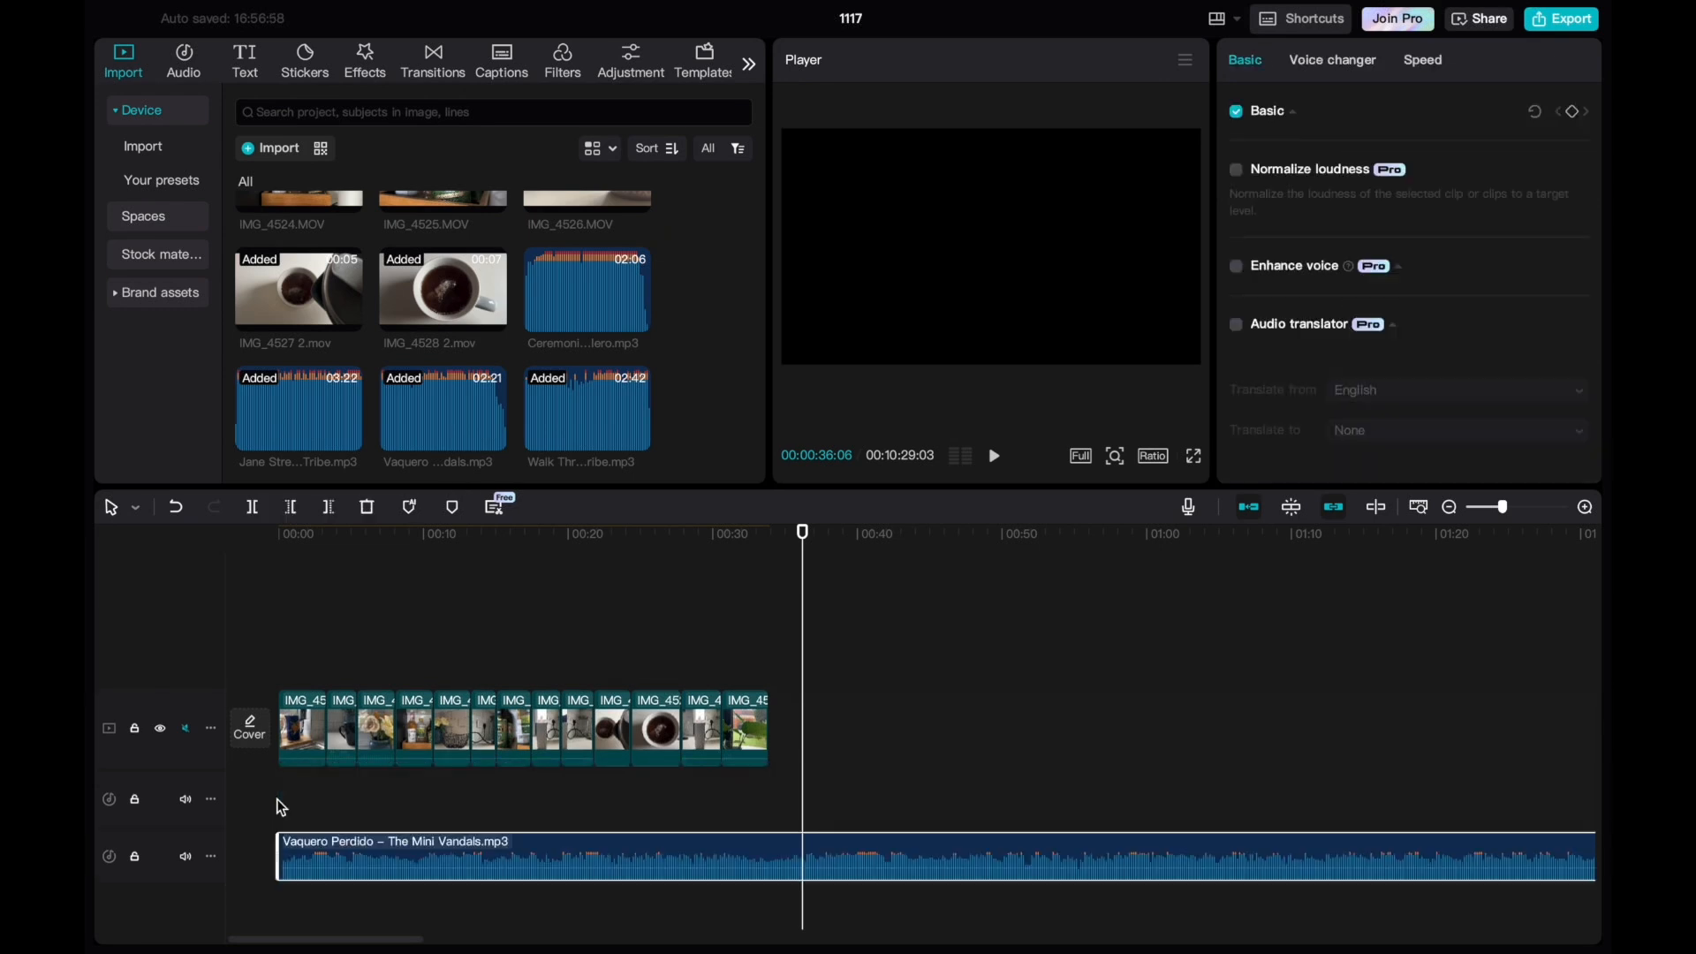
pyautogui.click(416, 803)
# Preview the sequence full screen from the beginning with the Vaquero Perdido music.
pyautogui.moveTo(419, 547); pyautogui.dragTo(240, 557)
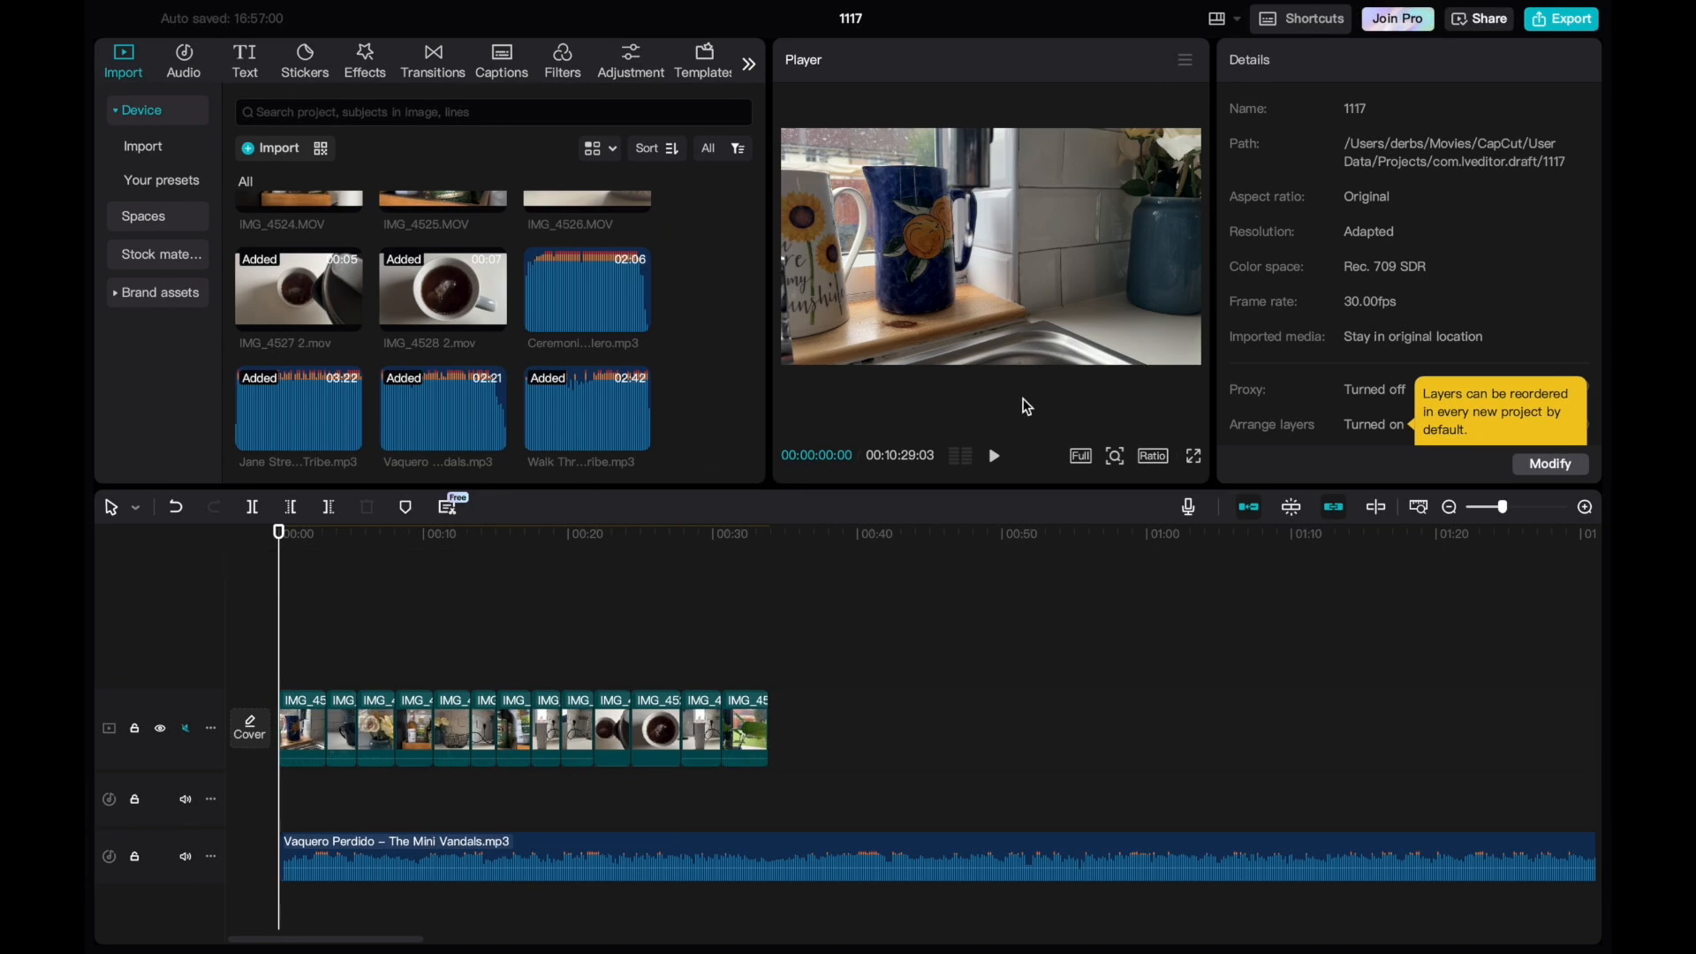
pyautogui.click(1191, 456)
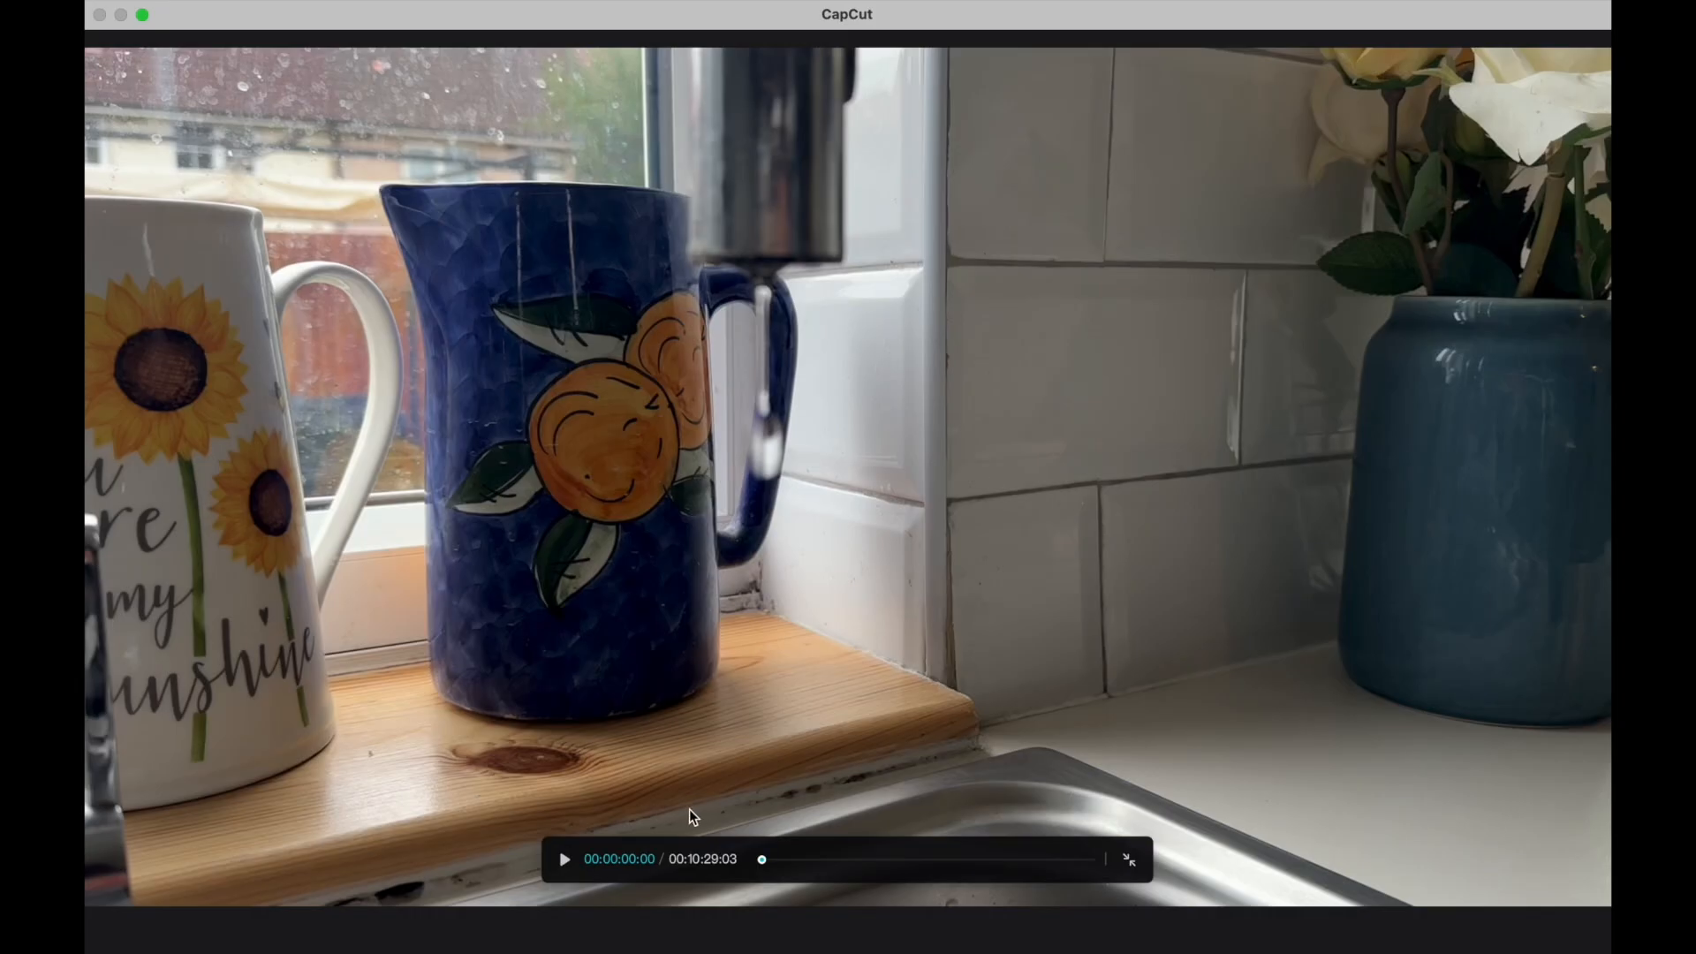
pyautogui.click(565, 862)
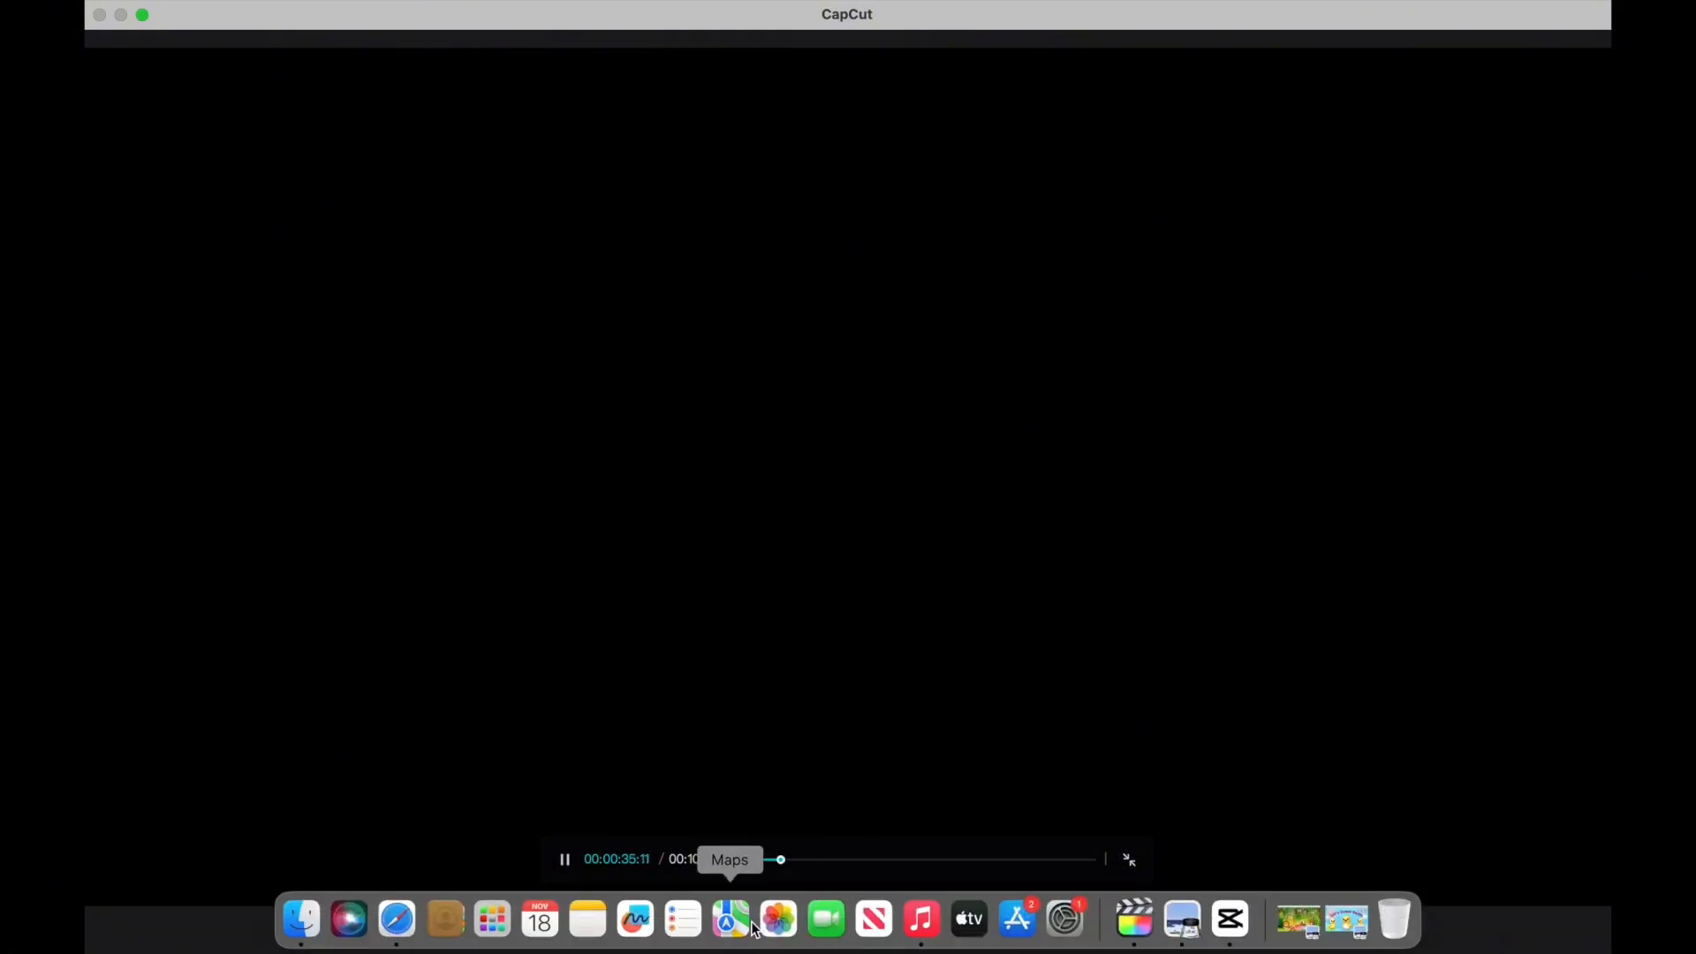
pyautogui.click(565, 860)
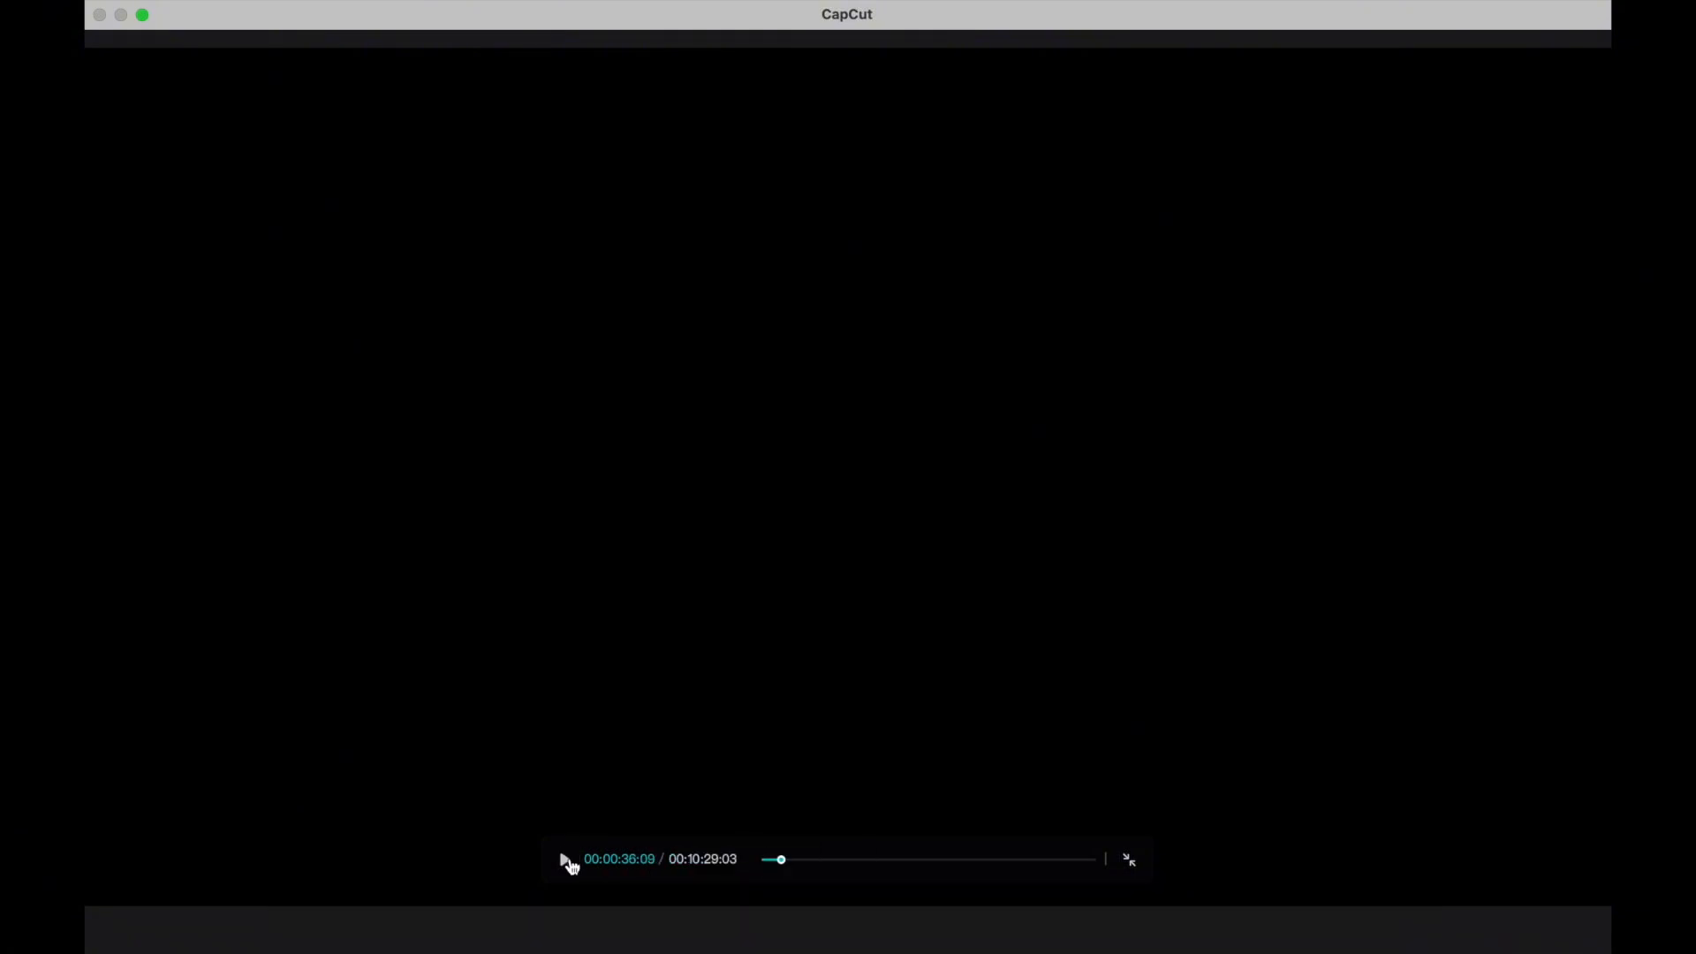
pyautogui.click(1124, 861)
# Replace the Vaquero Perdido track with Walk Through the Park – TrackTribe.mp3 from the timeline start and return the playhead to 00:00:00:00.
pyautogui.click(887, 845)
pyautogui.press('Delete')
pyautogui.click(611, 409)
pyautogui.moveTo(562, 404); pyautogui.dragTo(268, 808)
pyautogui.moveTo(807, 535); pyautogui.dragTo(276, 565)
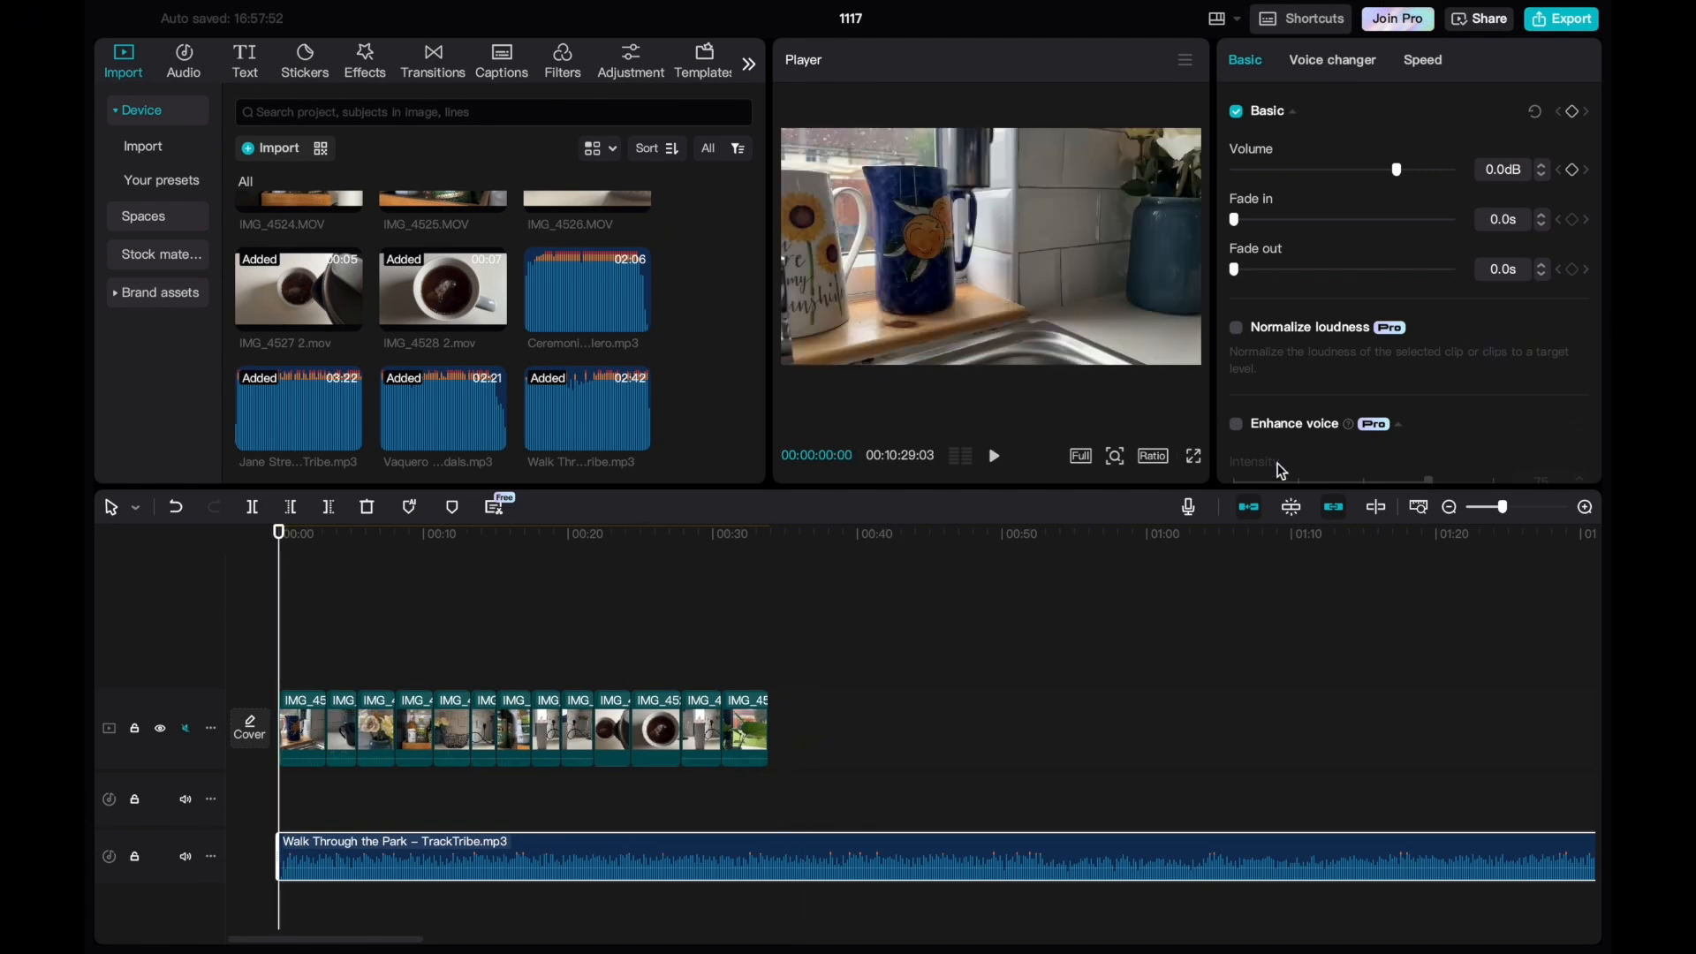
# Preview the sequence full screen from the beginning with the Walk Through the Park music.
pyautogui.click(1191, 456)
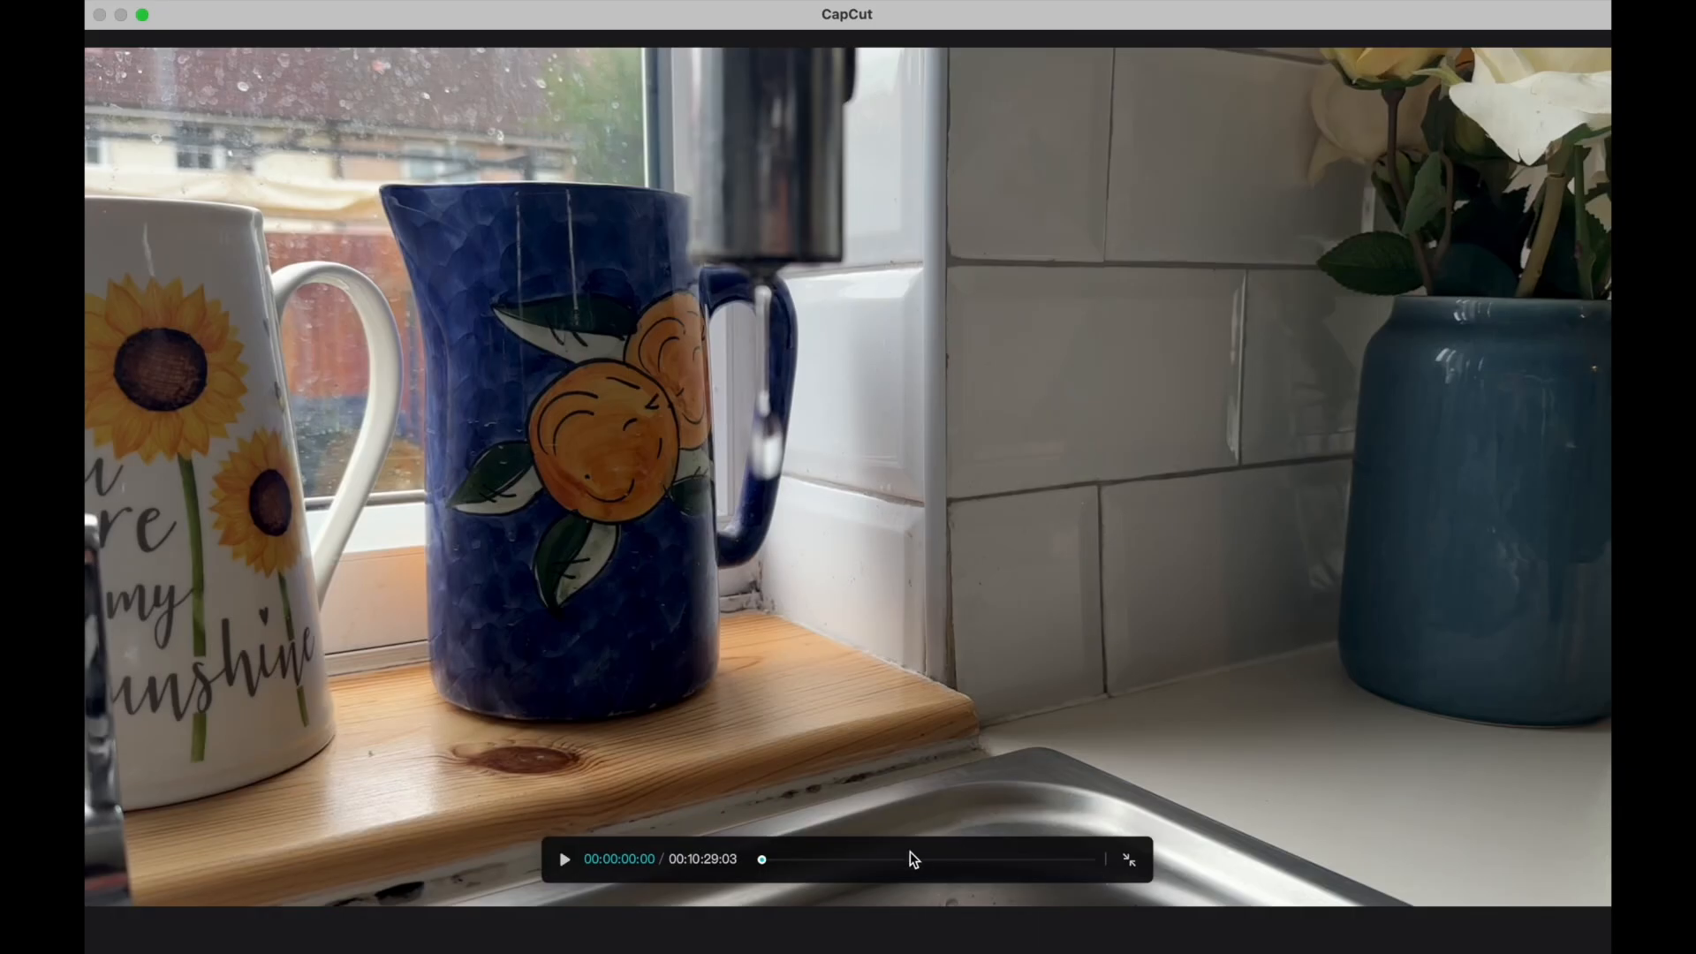
pyautogui.click(565, 859)
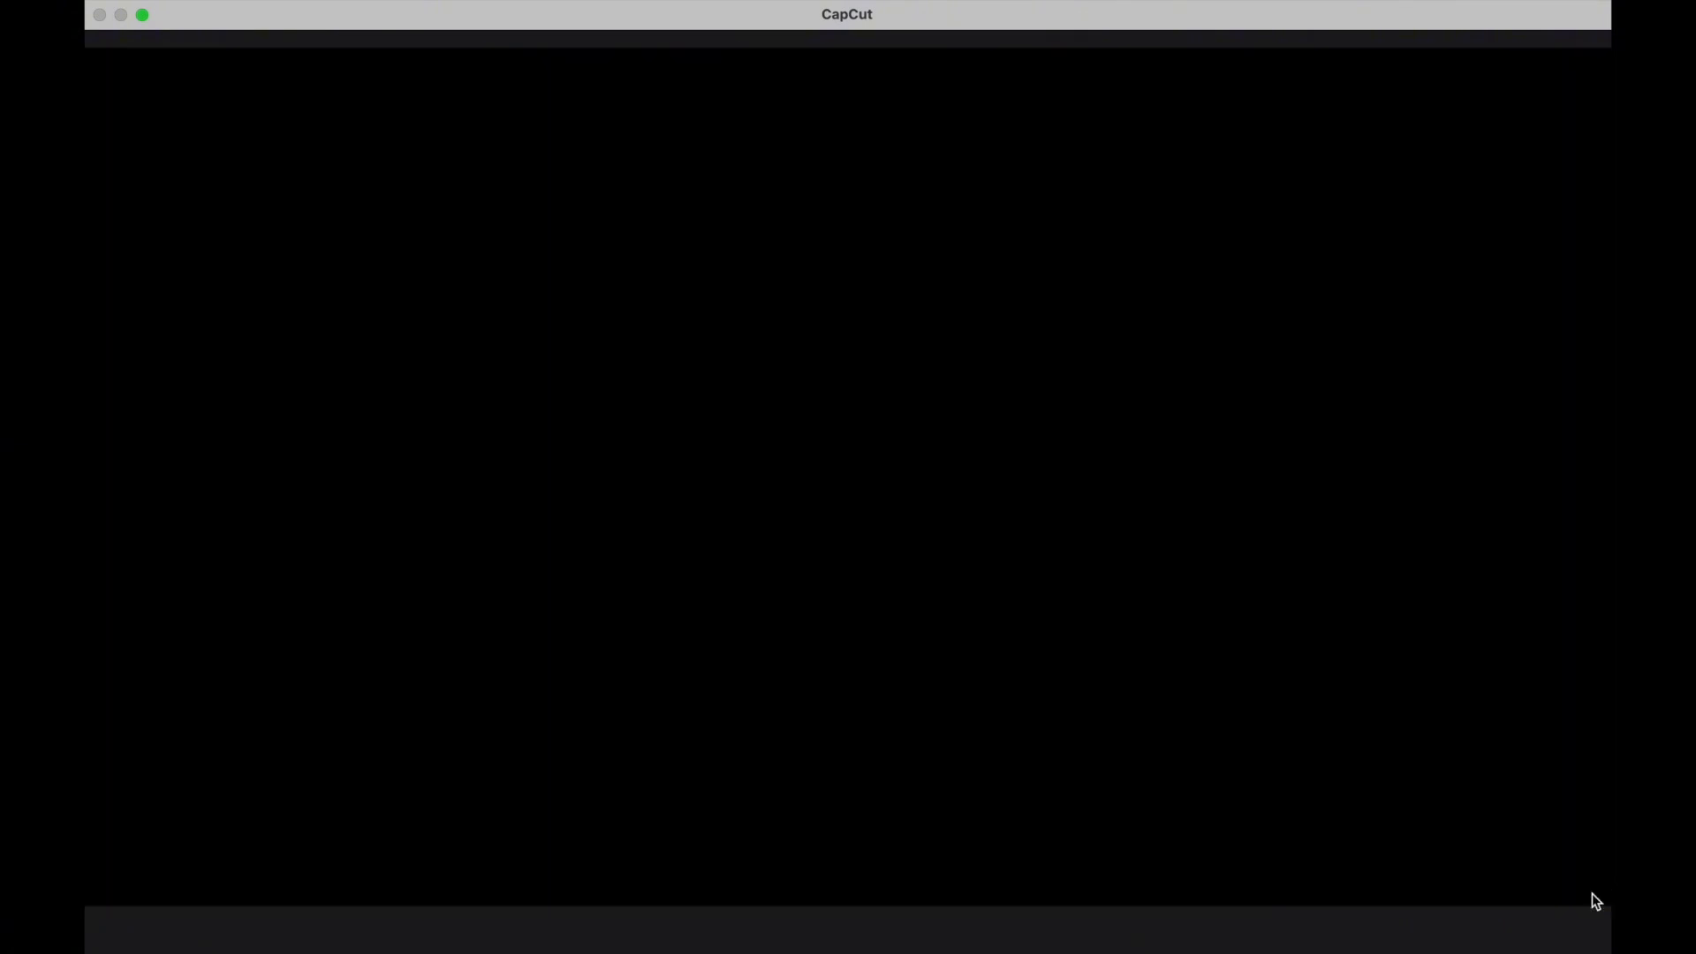
pyautogui.moveTo(849, 837)
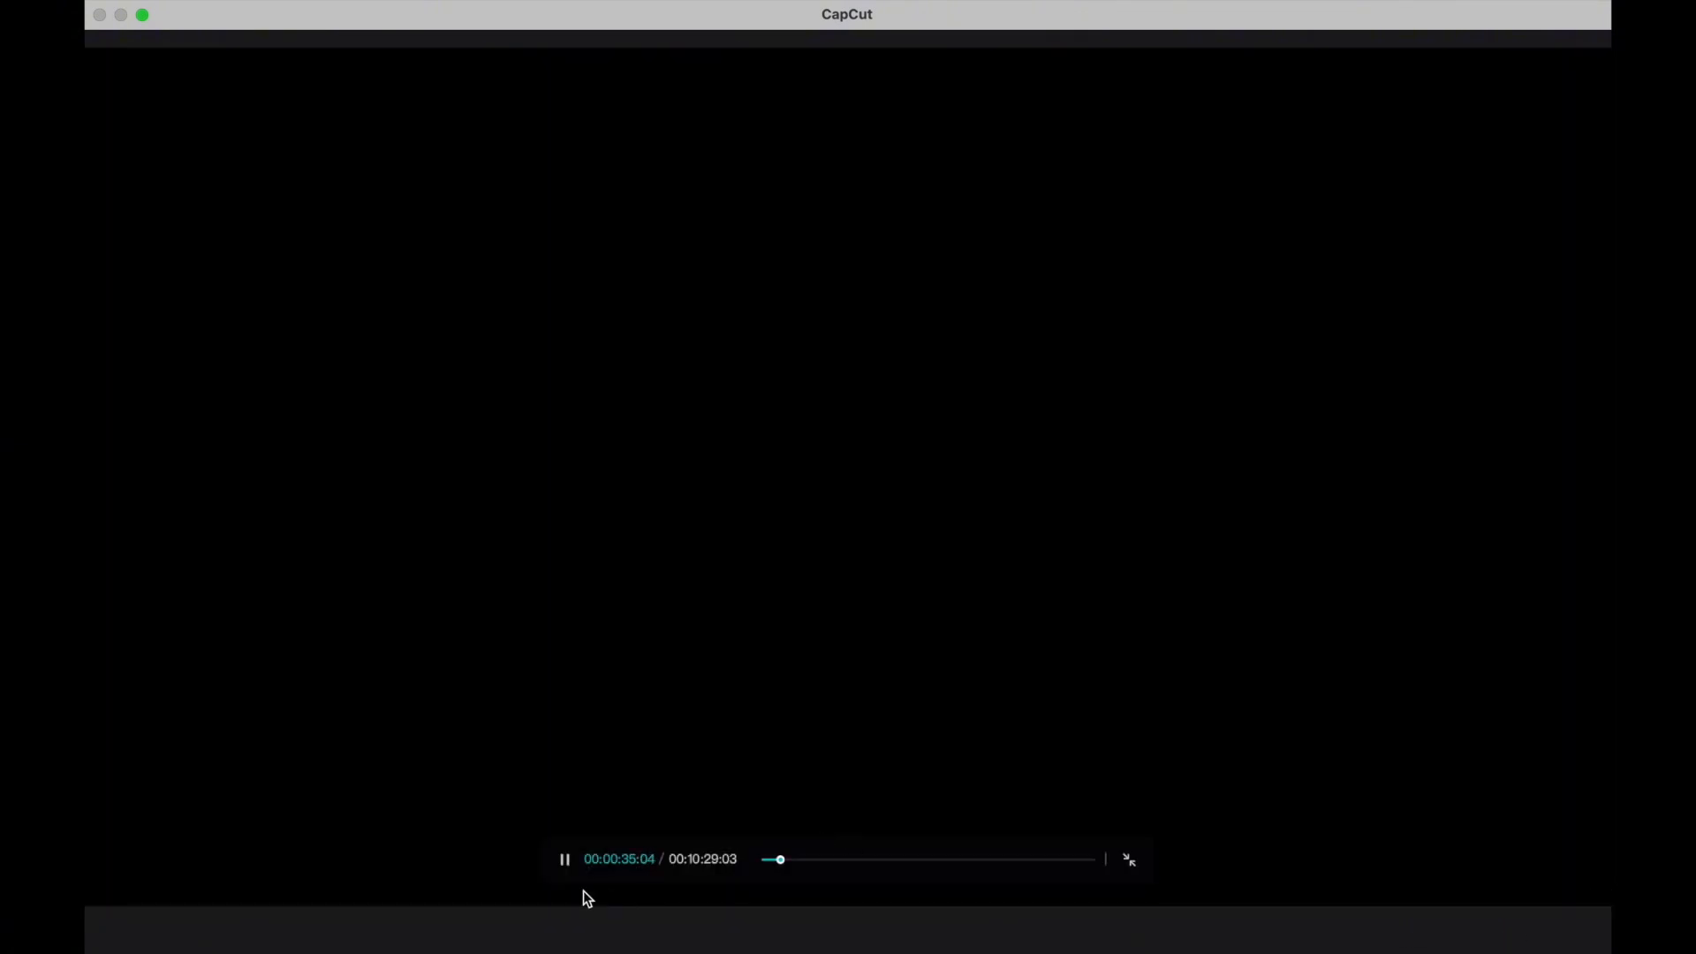
pyautogui.click(566, 868)
pyautogui.click(1129, 860)
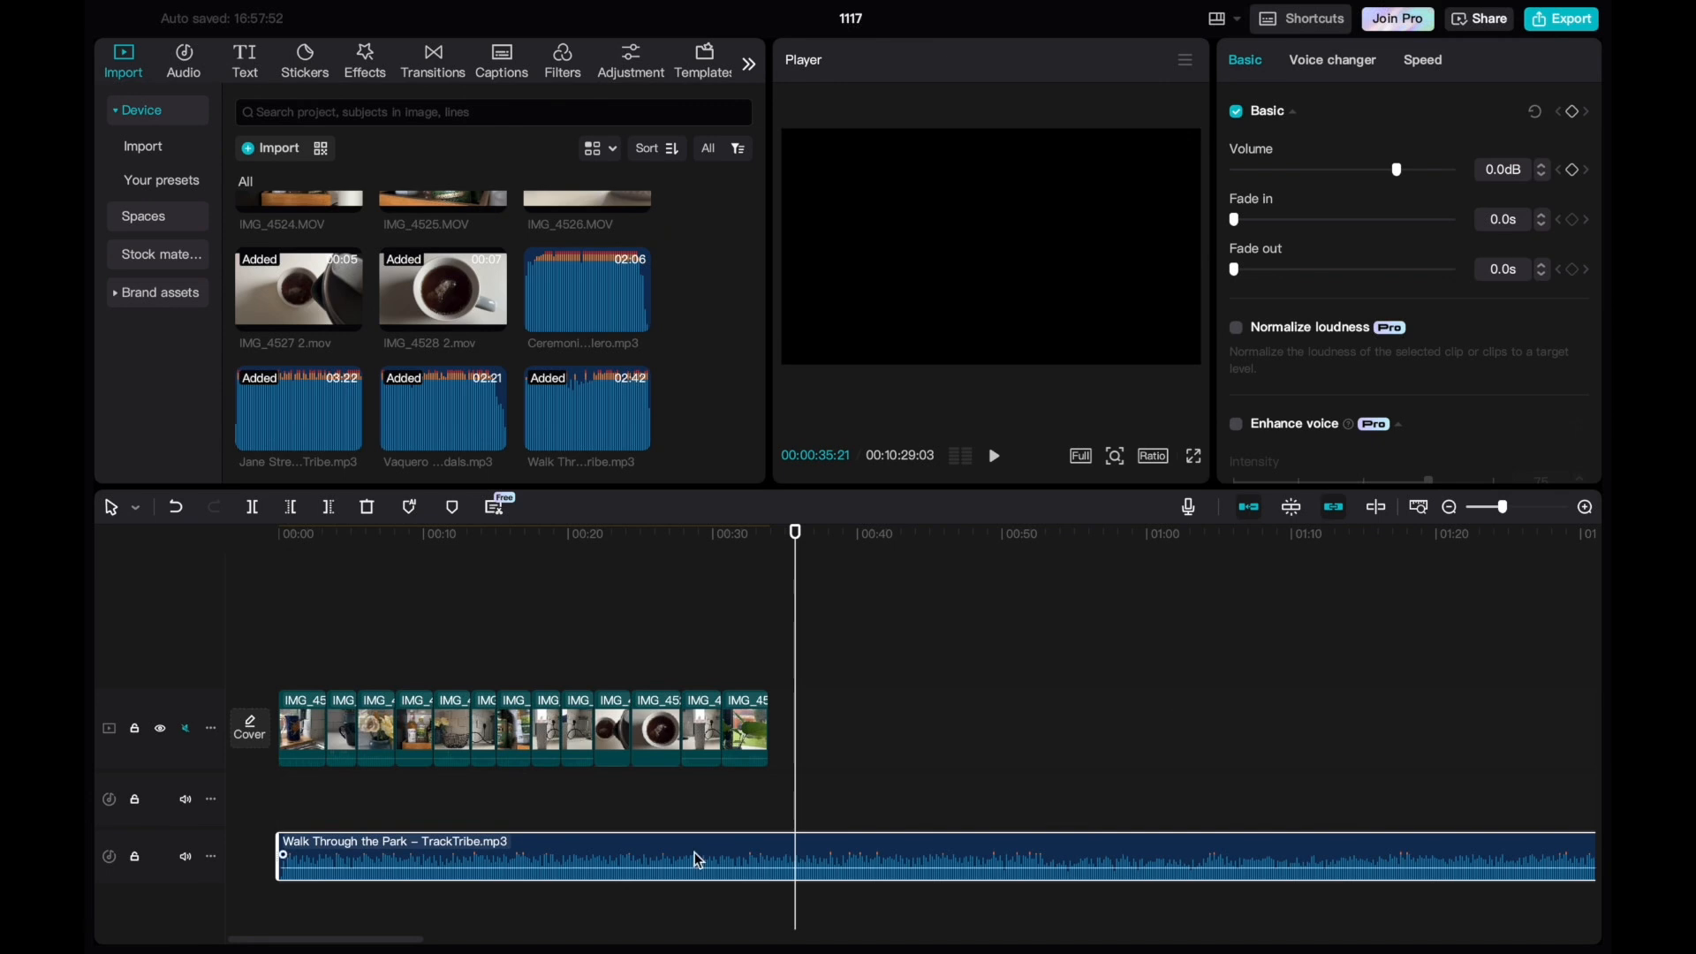
# Replace the Walk Through the Park track with Vaquero Perdido – The Mini Vandals.mp3 from the timeline start and return the playhead to 00:00:00:00.
pyautogui.press('Delete')
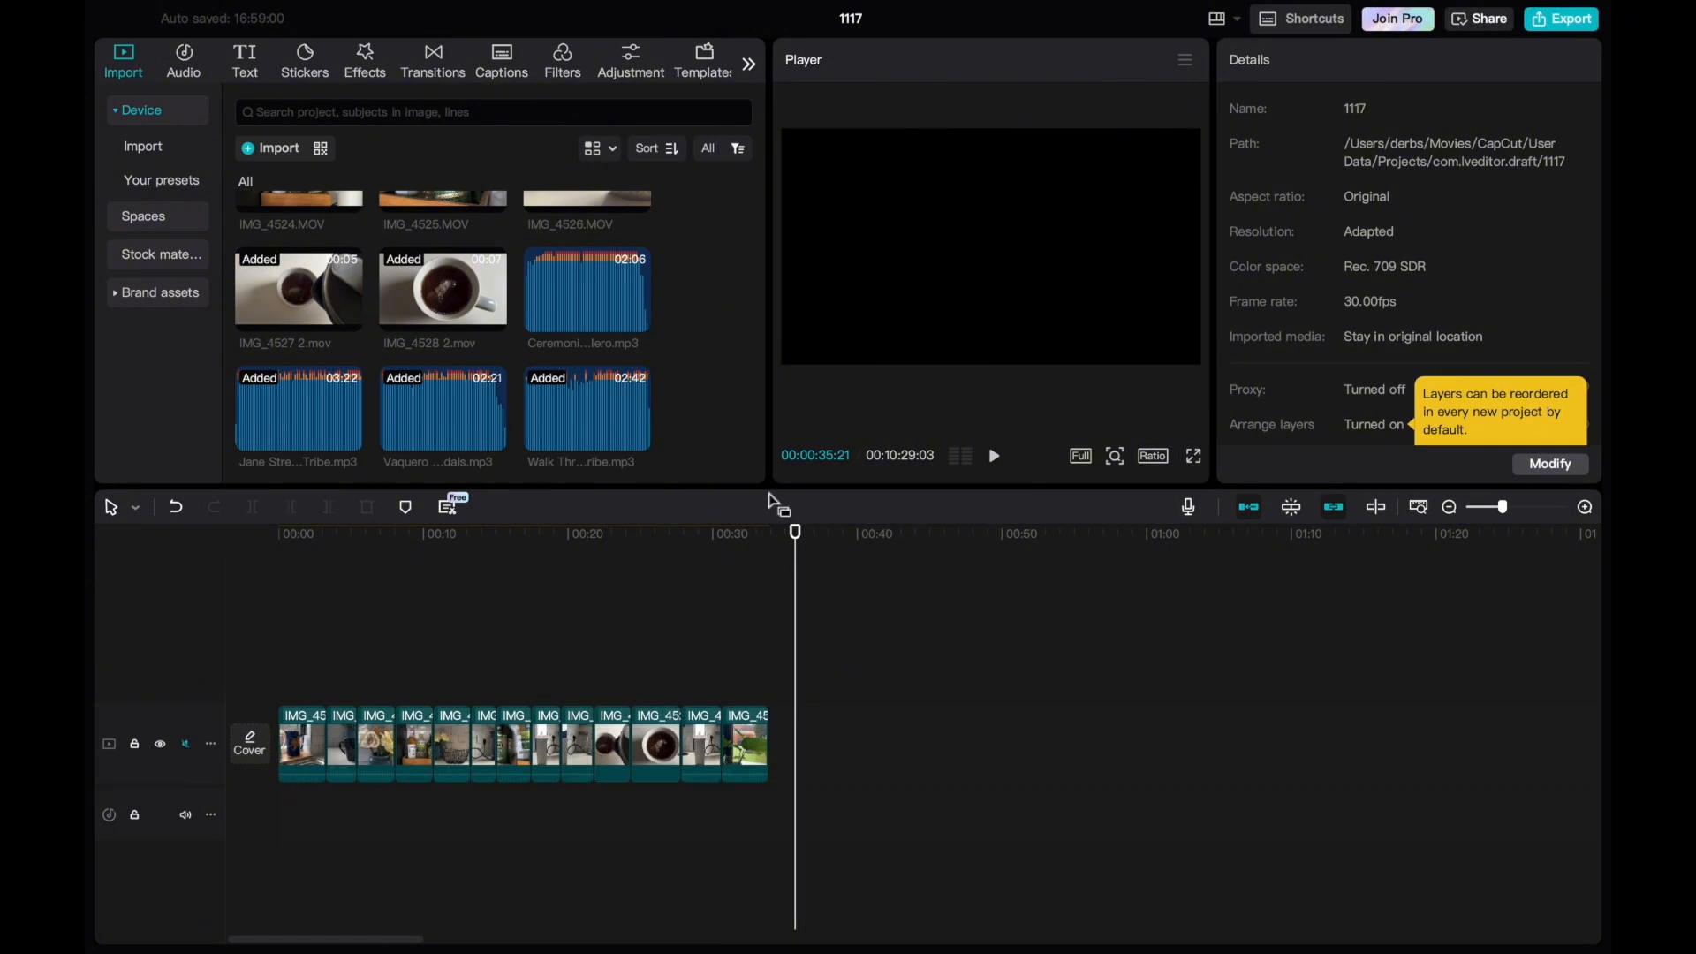
pyautogui.click(448, 415)
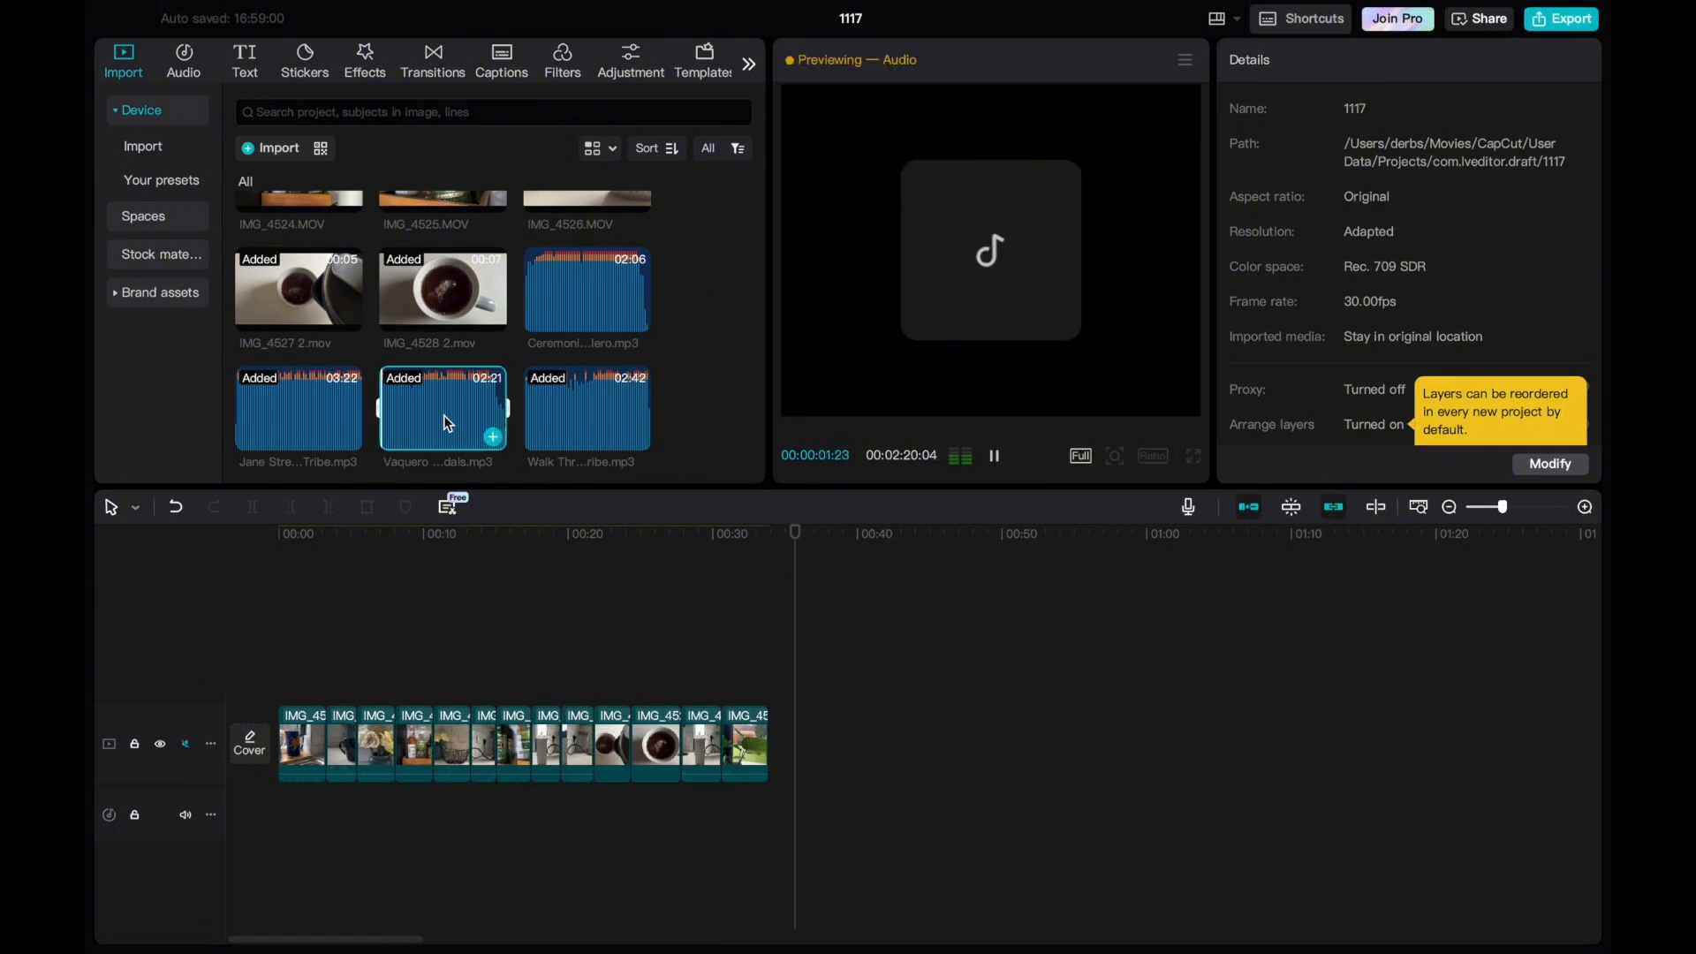
pyautogui.moveTo(444, 415); pyautogui.dragTo(274, 808)
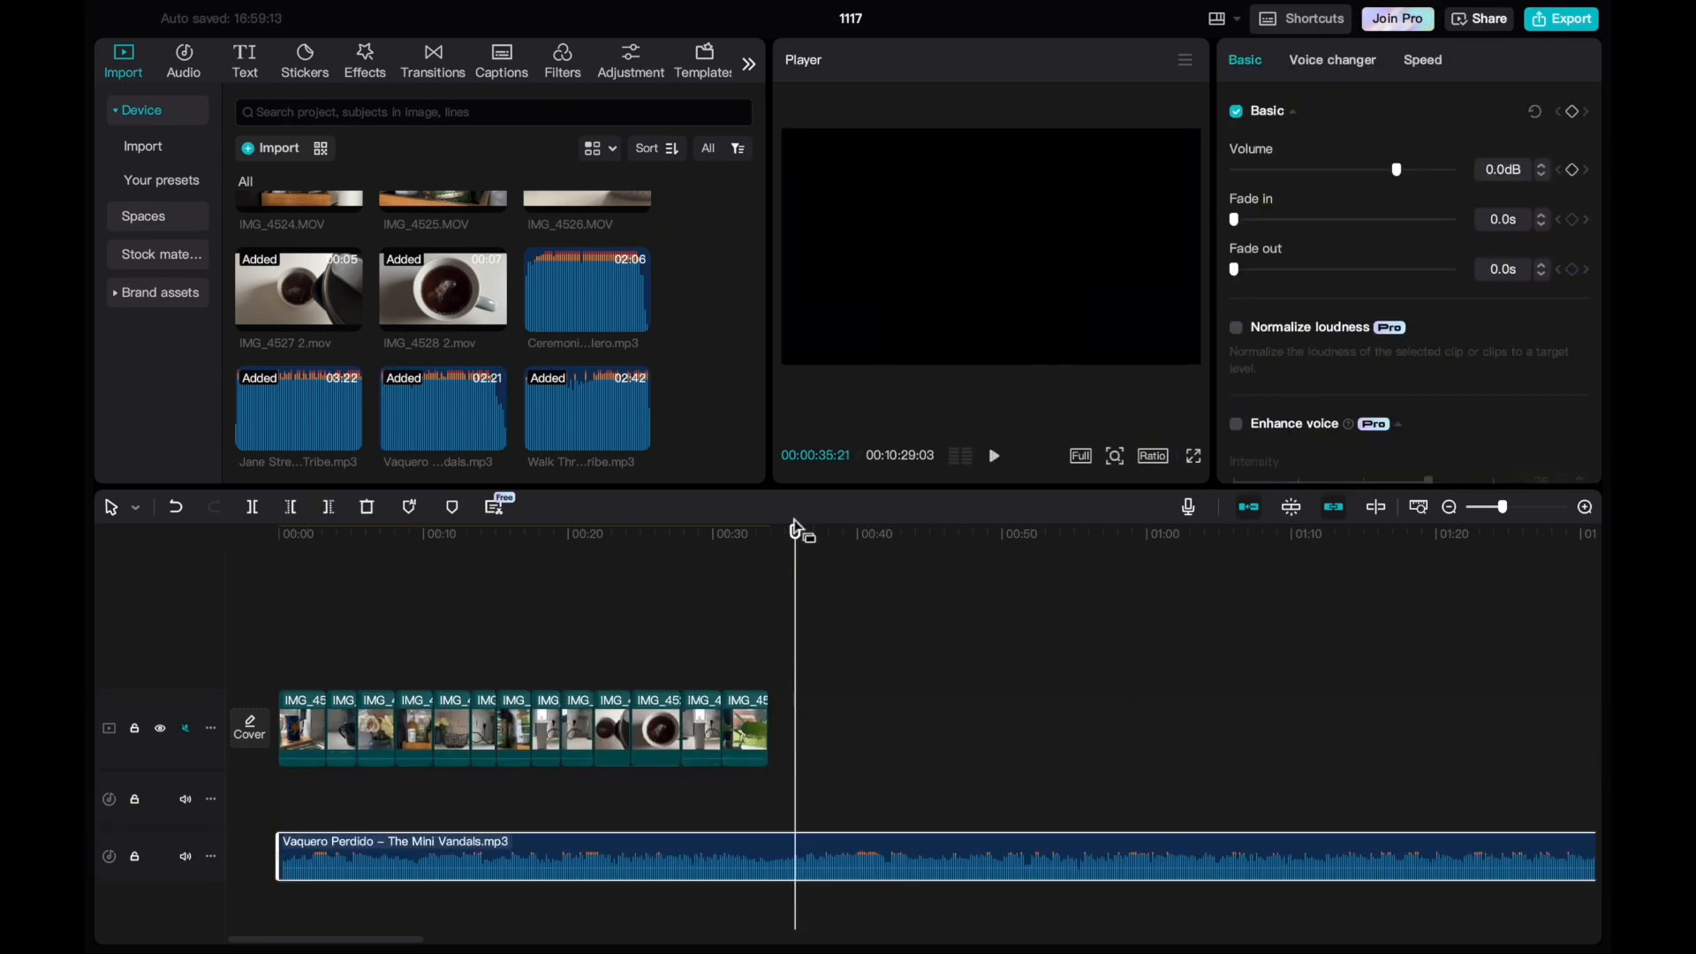
pyautogui.moveTo(795, 540); pyautogui.dragTo(262, 620)
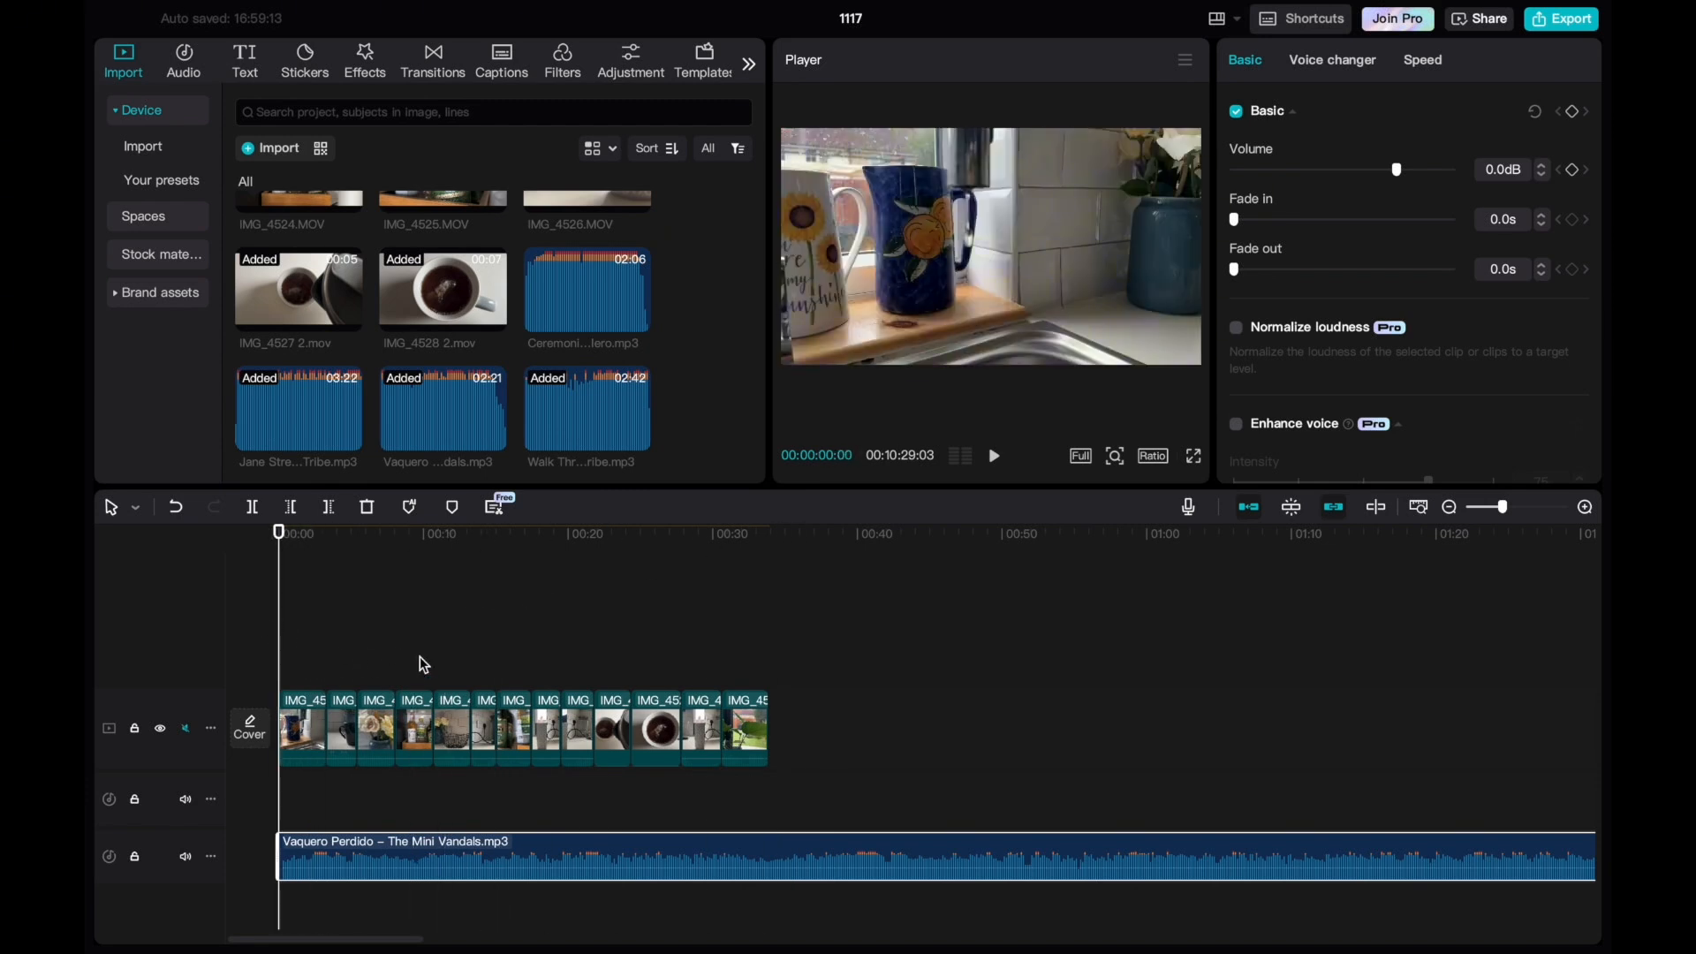
pyautogui.click(772, 752)
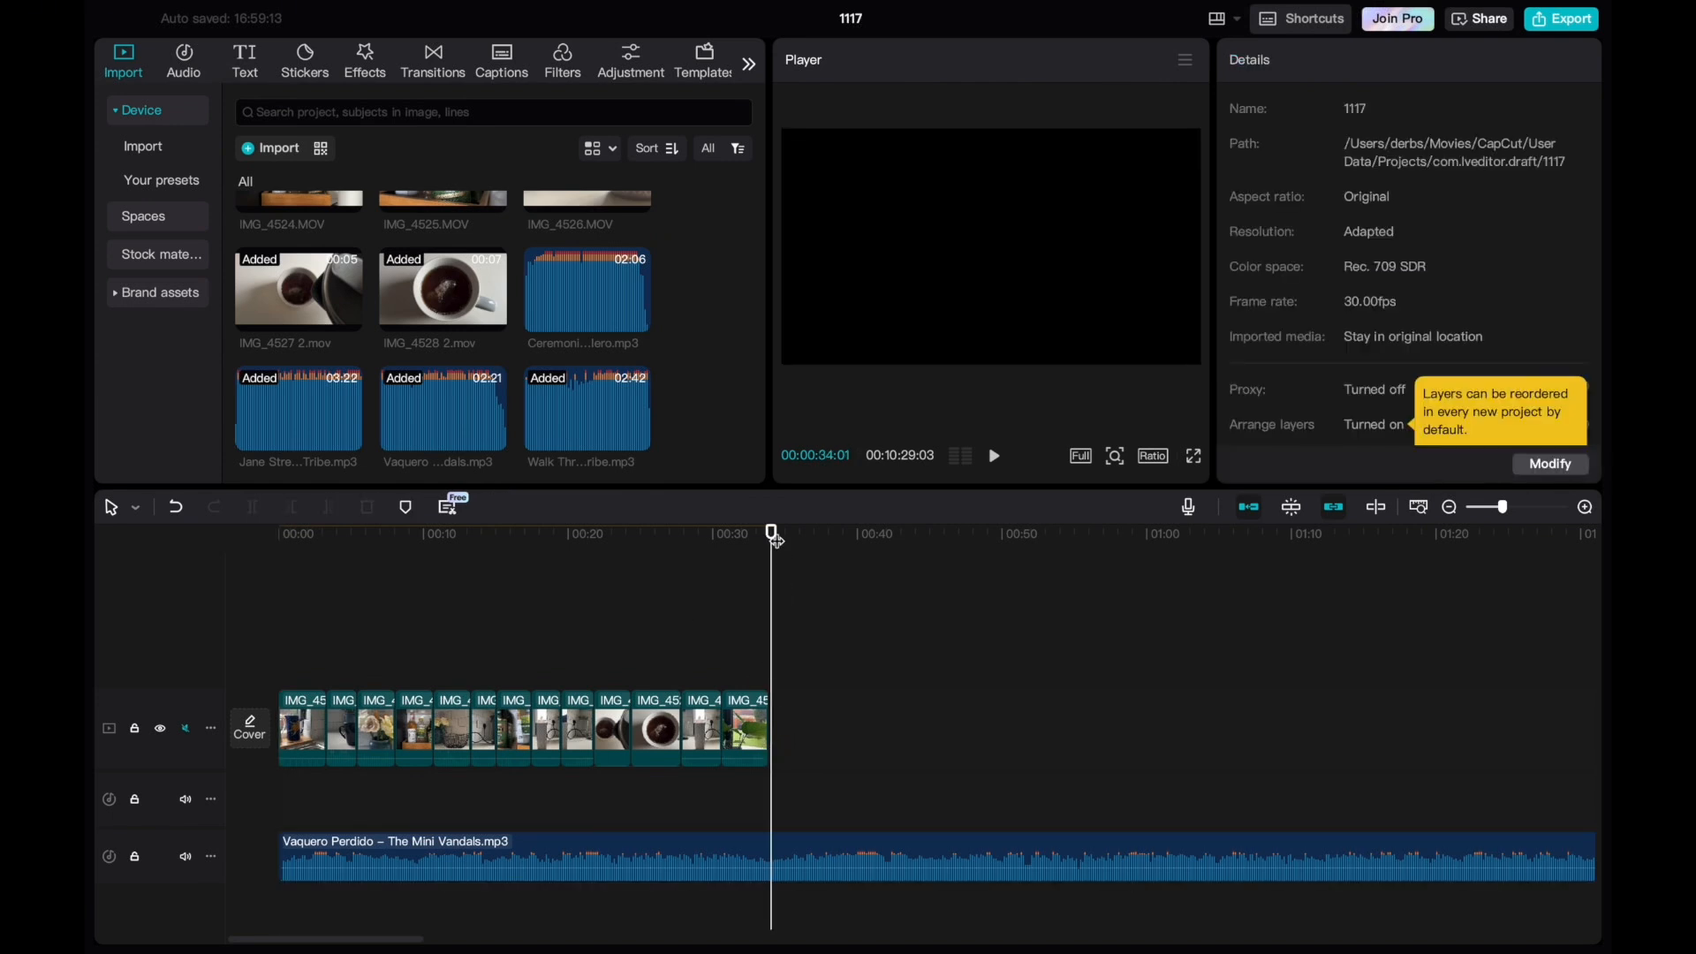
pyautogui.moveTo(772, 533); pyautogui.dragTo(232, 586)
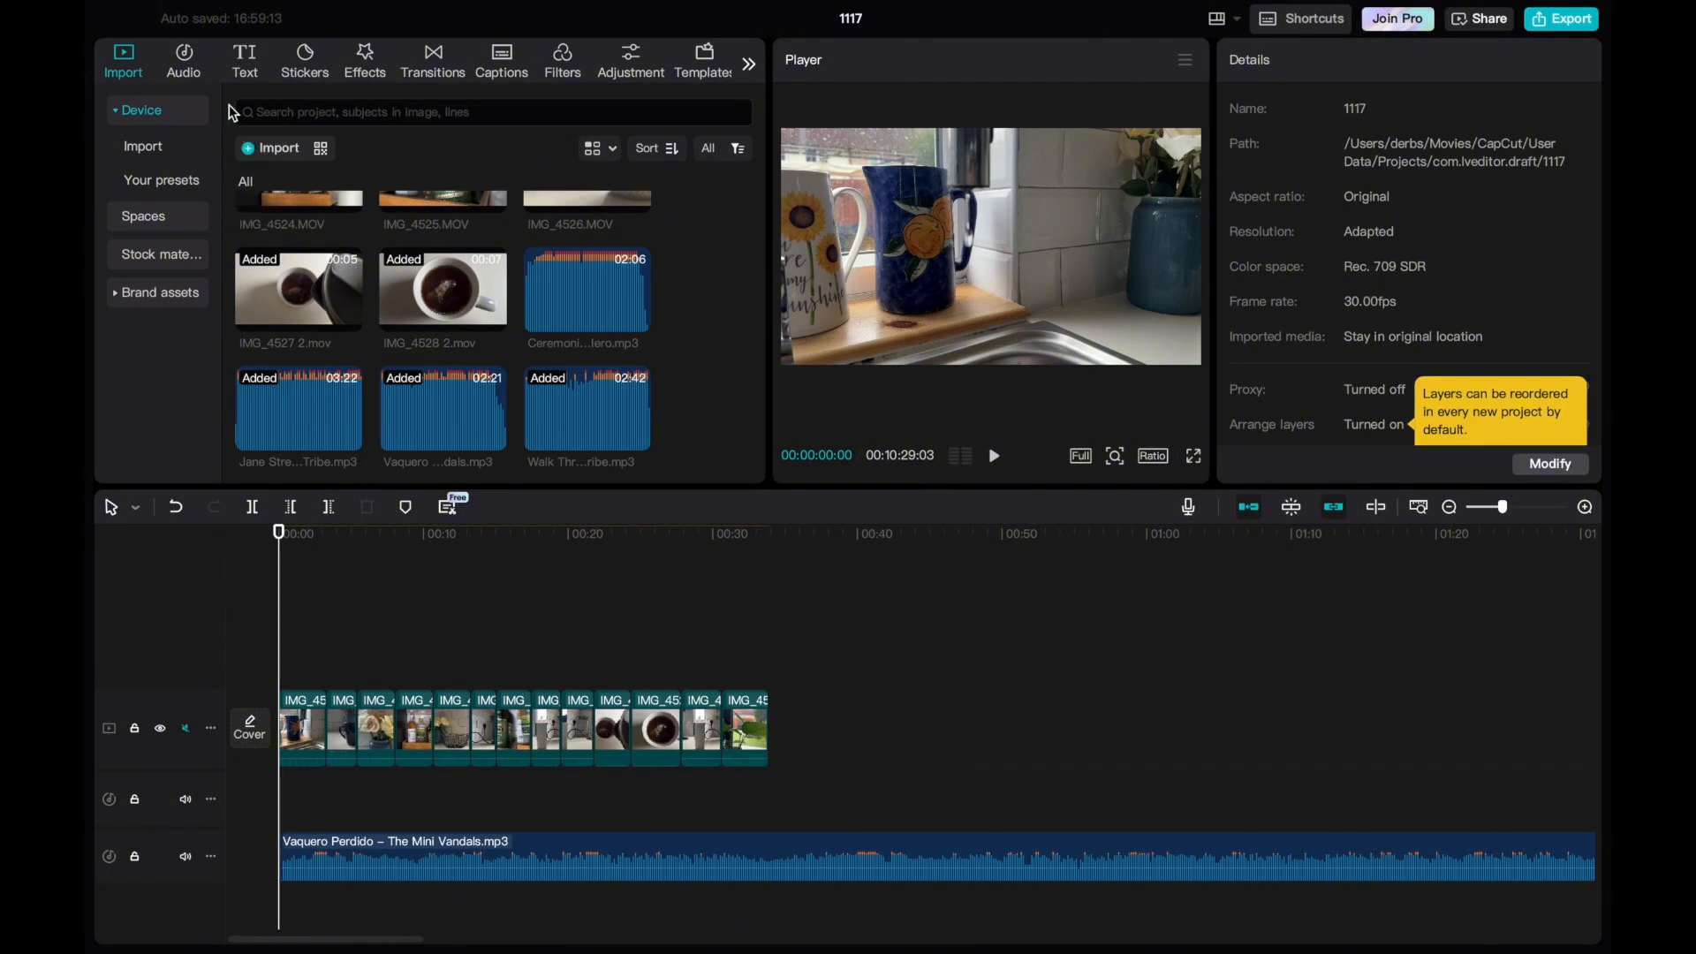
# Browse the text templates for title styles that suit the kitchen and tea-making clips.
pyautogui.click(248, 67)
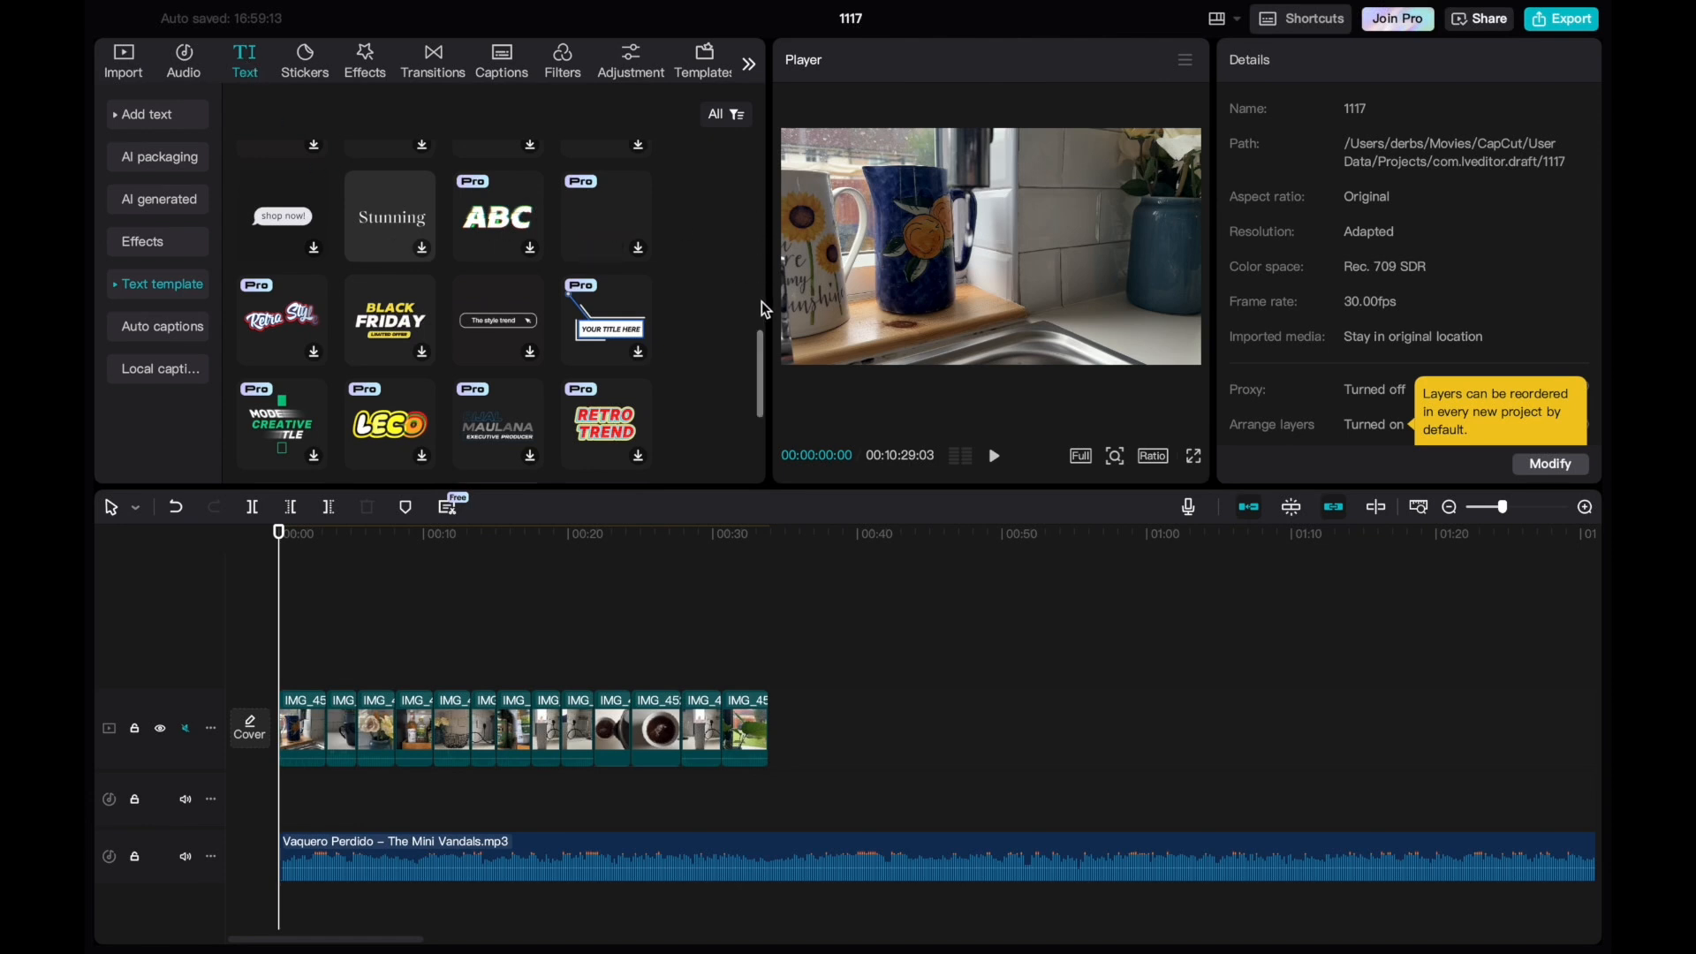
pyautogui.moveTo(760, 341); pyautogui.dragTo(762, 411)
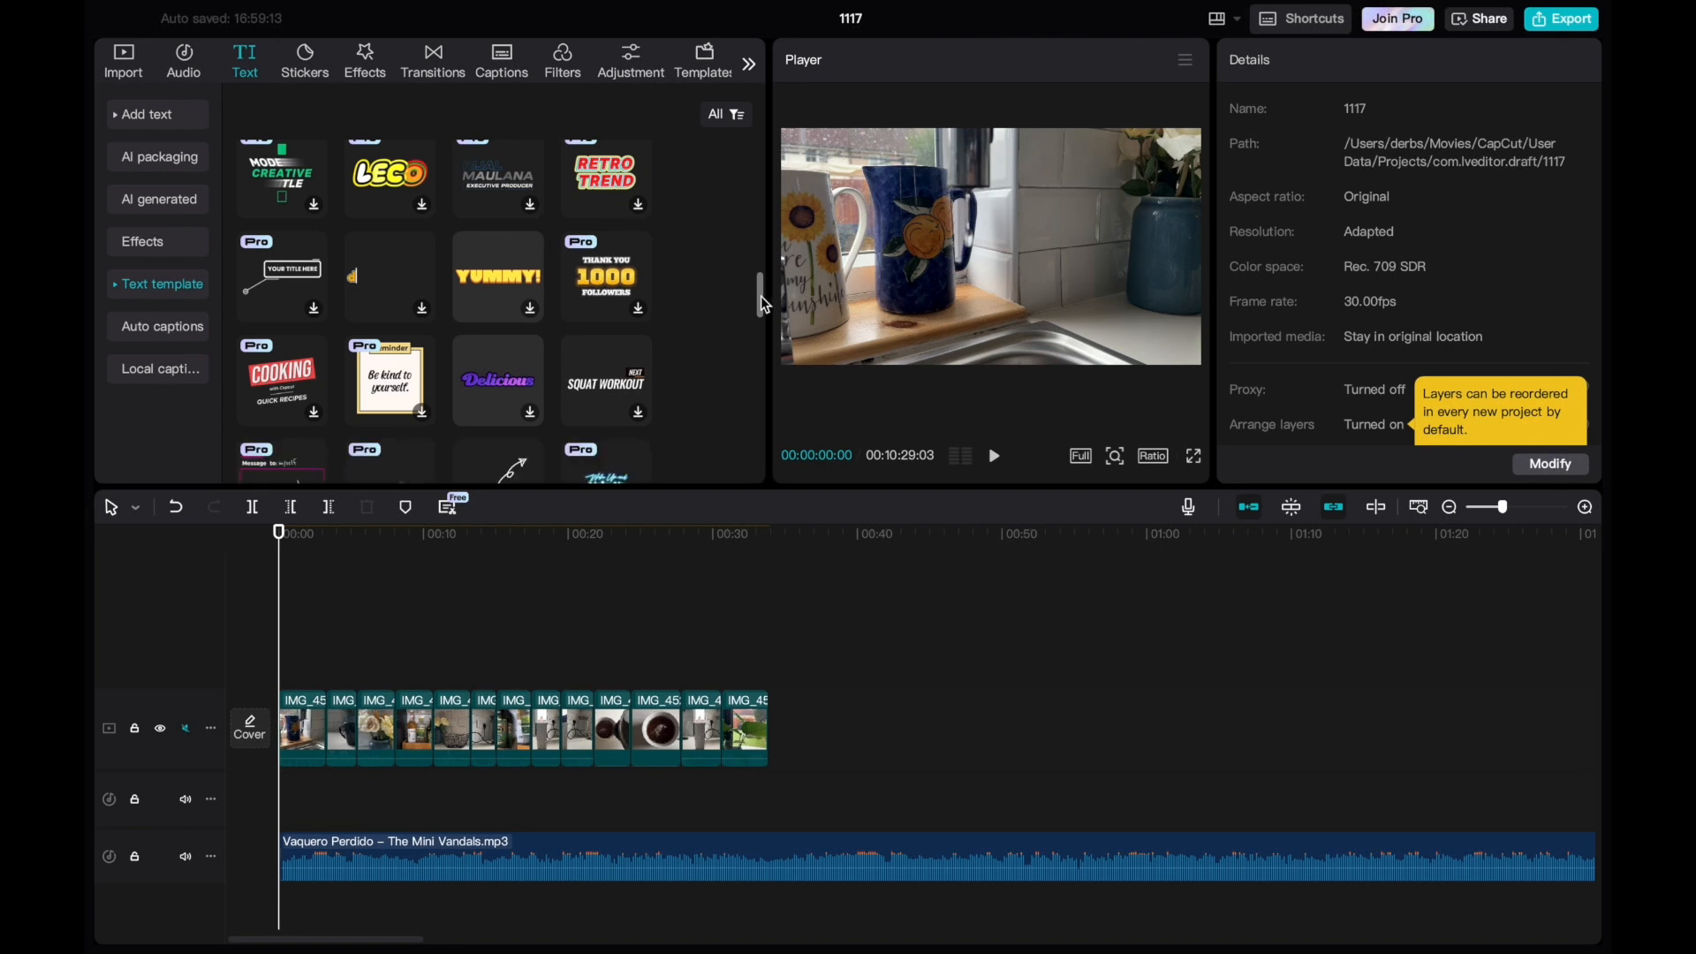
pyautogui.moveTo(765, 294); pyautogui.dragTo(759, 333)
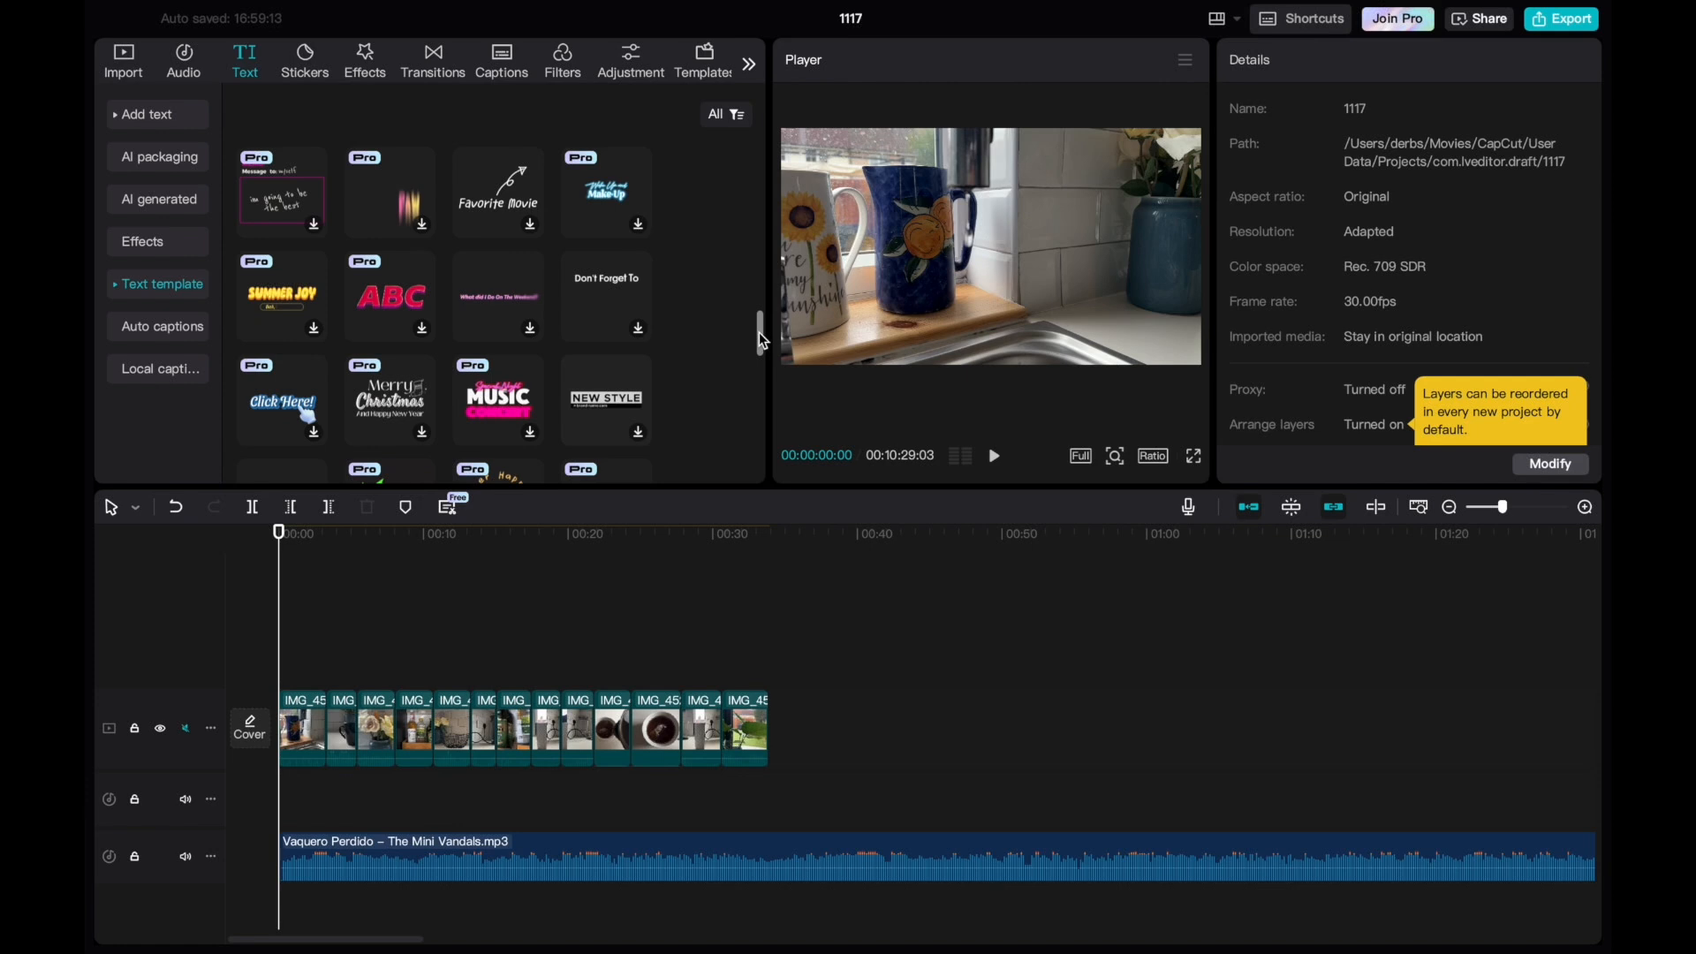
pyautogui.moveTo(760, 333); pyautogui.dragTo(760, 342)
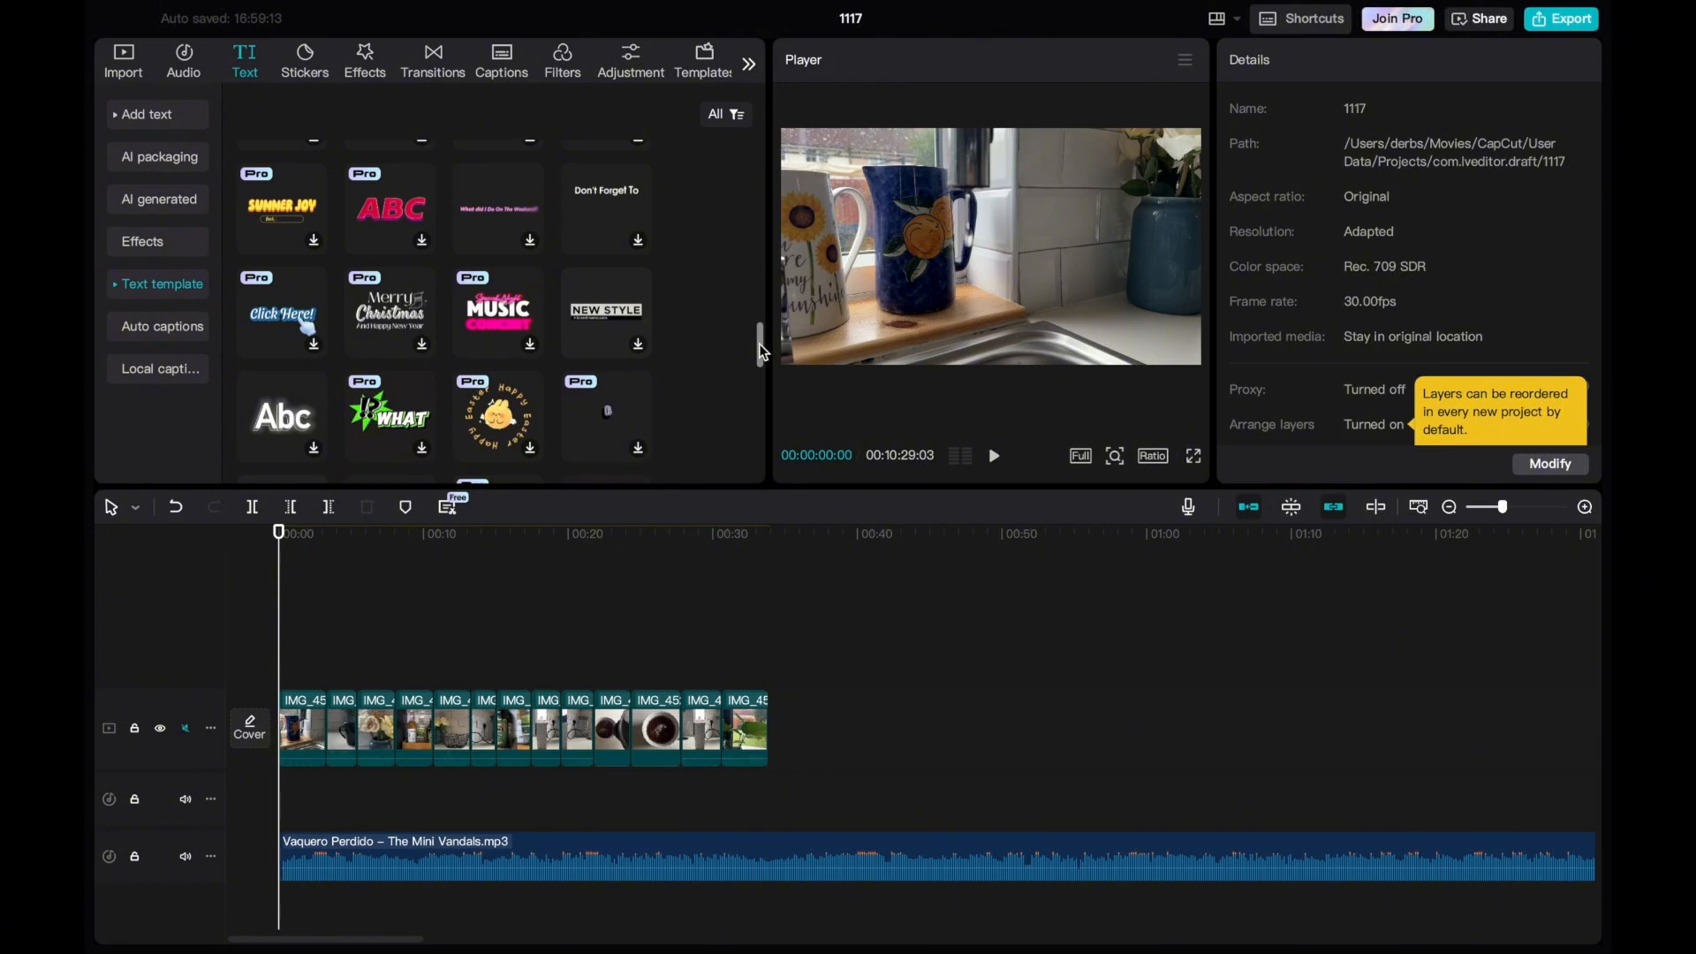
pyautogui.moveTo(760, 343); pyautogui.dragTo(761, 400)
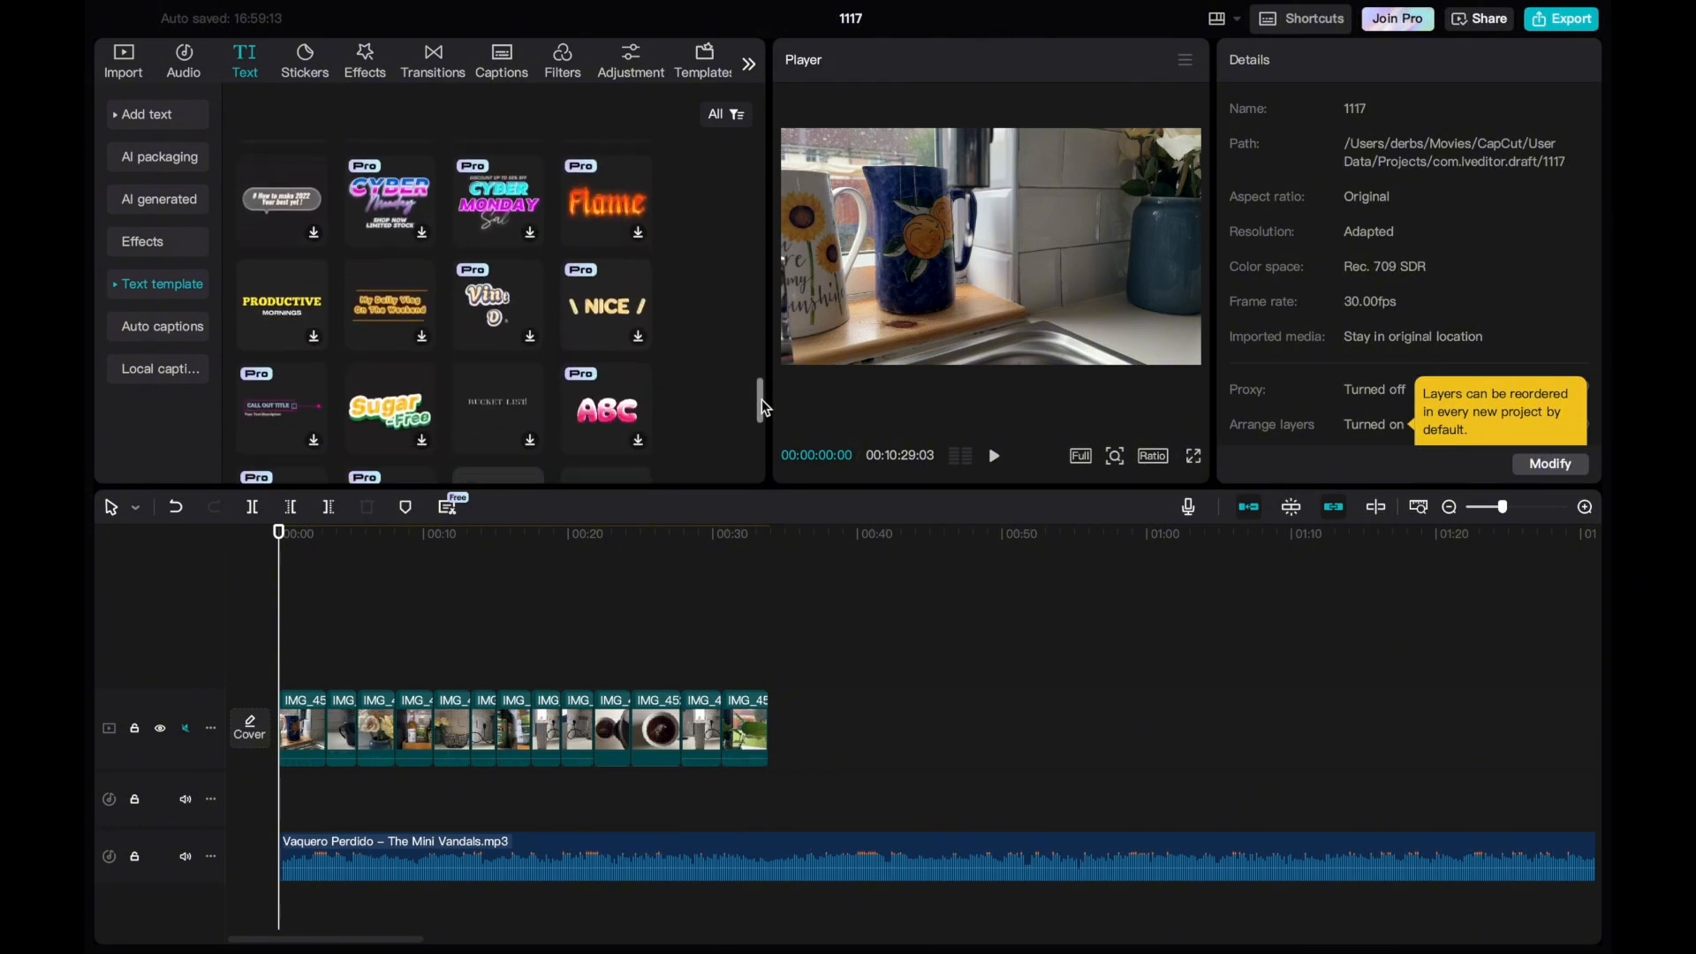
pyautogui.moveTo(762, 399); pyautogui.dragTo(756, 476)
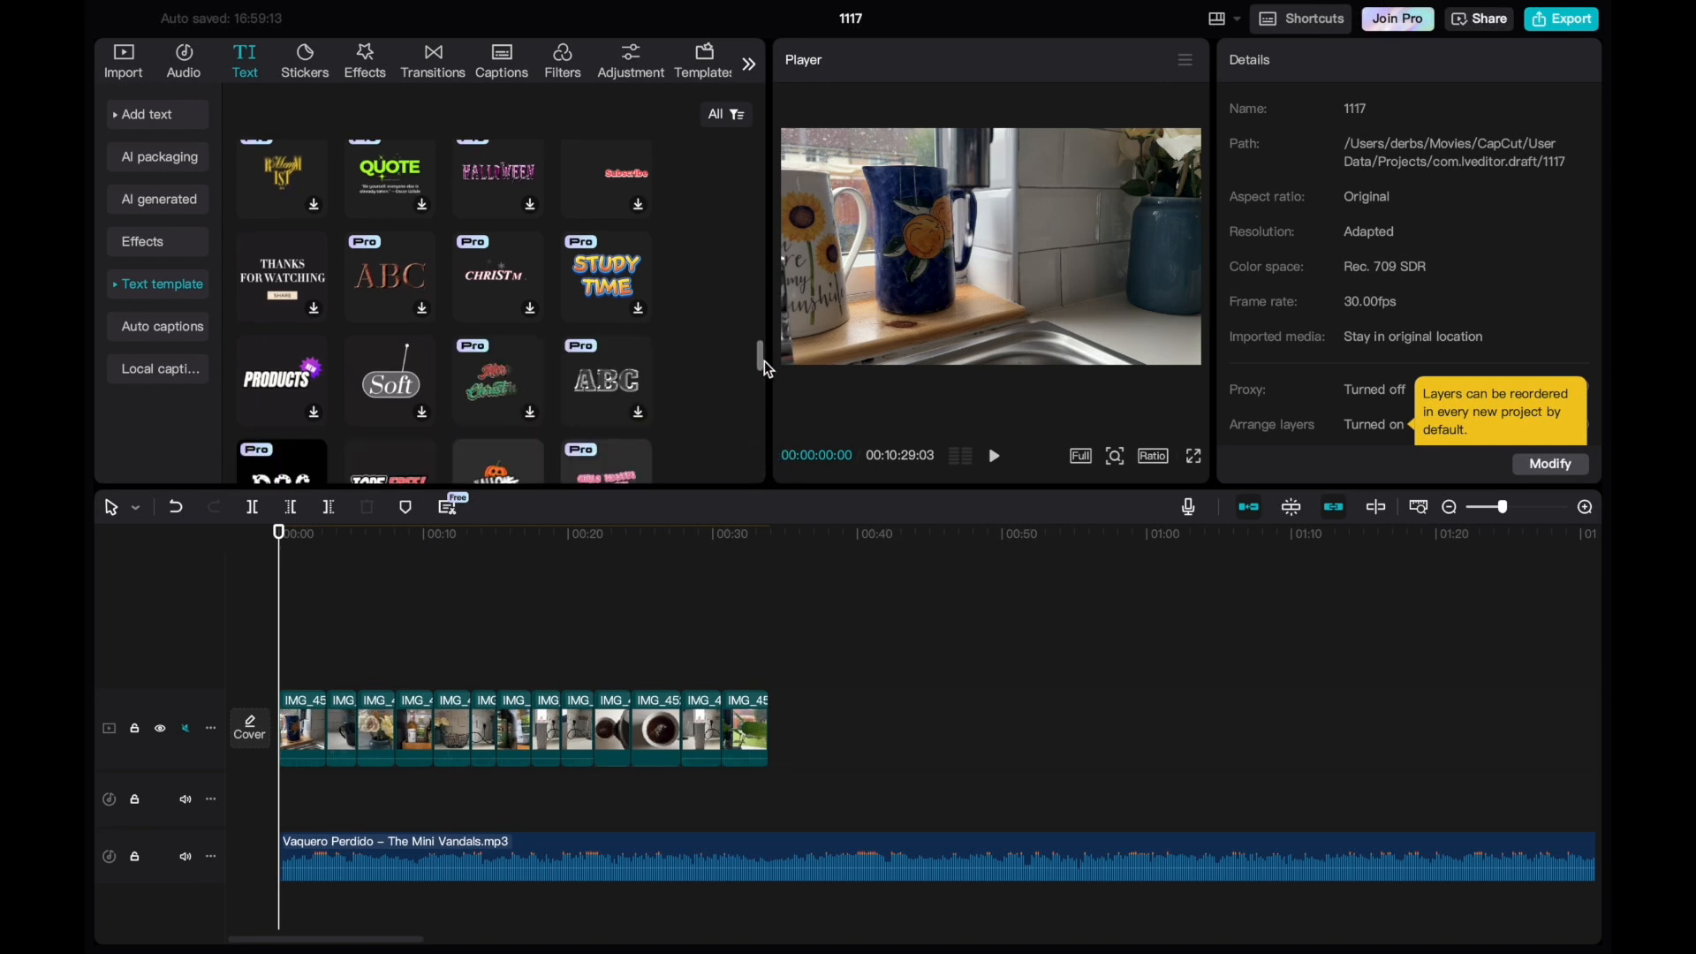
pyautogui.moveTo(765, 364); pyautogui.dragTo(760, 152)
pyautogui.click(714, 66)
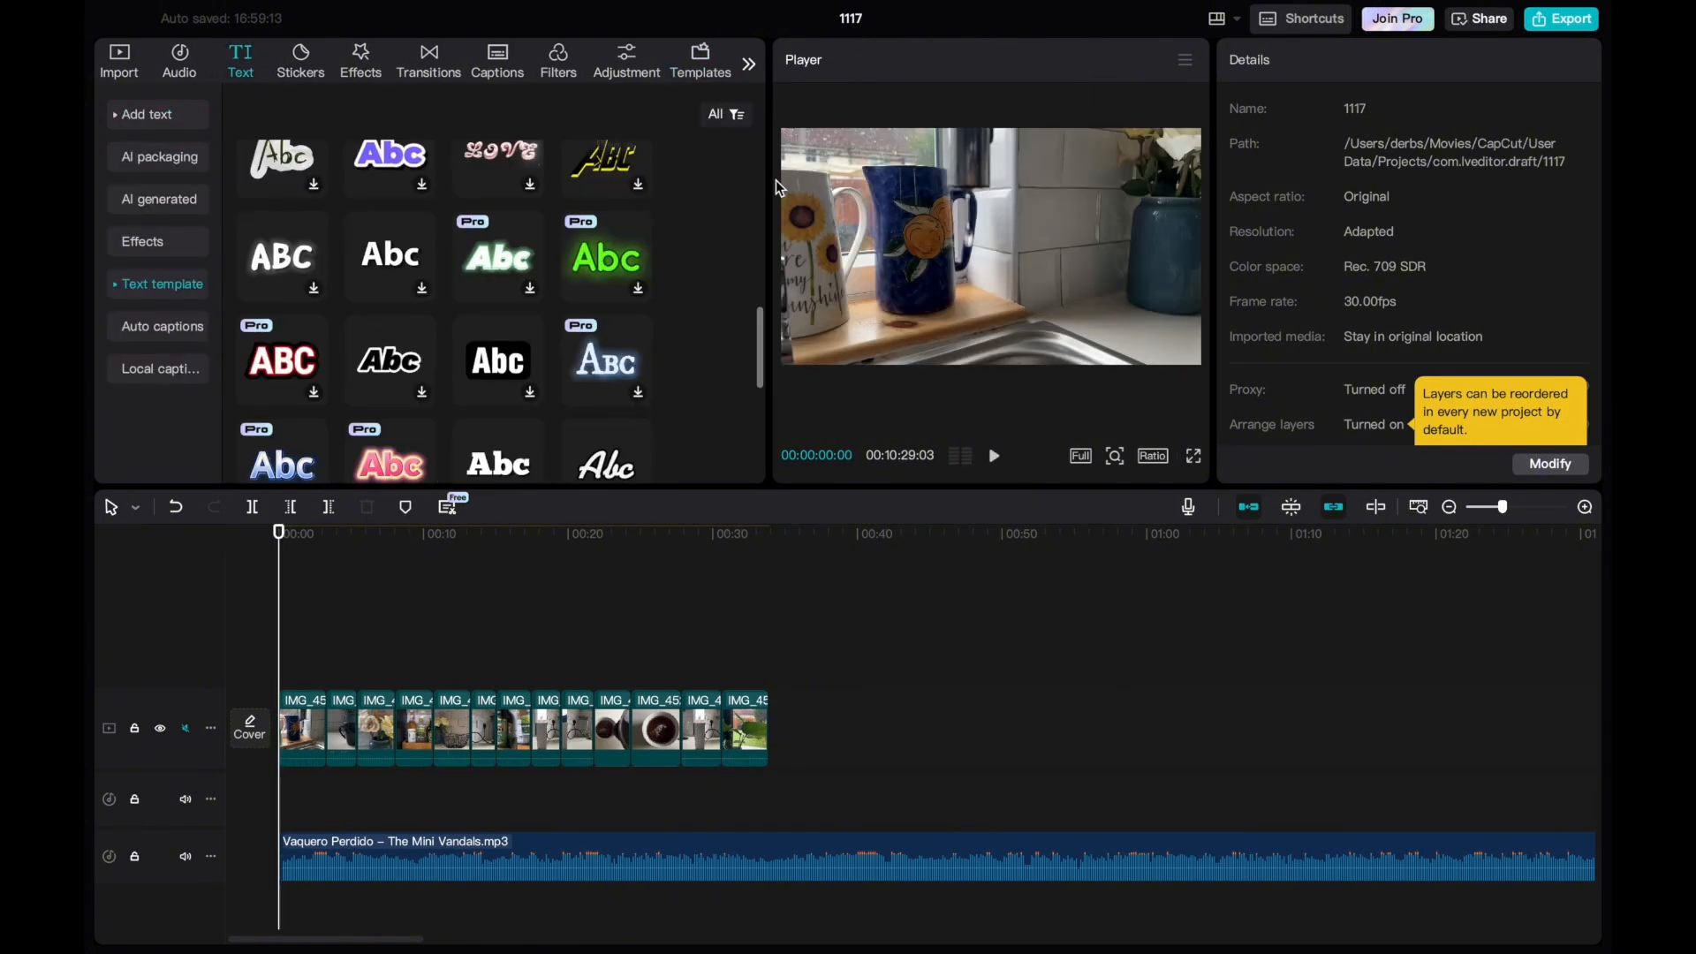
pyautogui.moveTo(775, 180); pyautogui.dragTo(806, 221)
pyautogui.click(512, 305)
pyautogui.scroll(1, 707, 274)
# Try a text template at the timeline start with the wording "slow mornings x", and delete it.
pyautogui.moveTo(500, 329); pyautogui.dragTo(346, 672)
pyautogui.press('BackSpace')
pyautogui.write('slow mornings x')
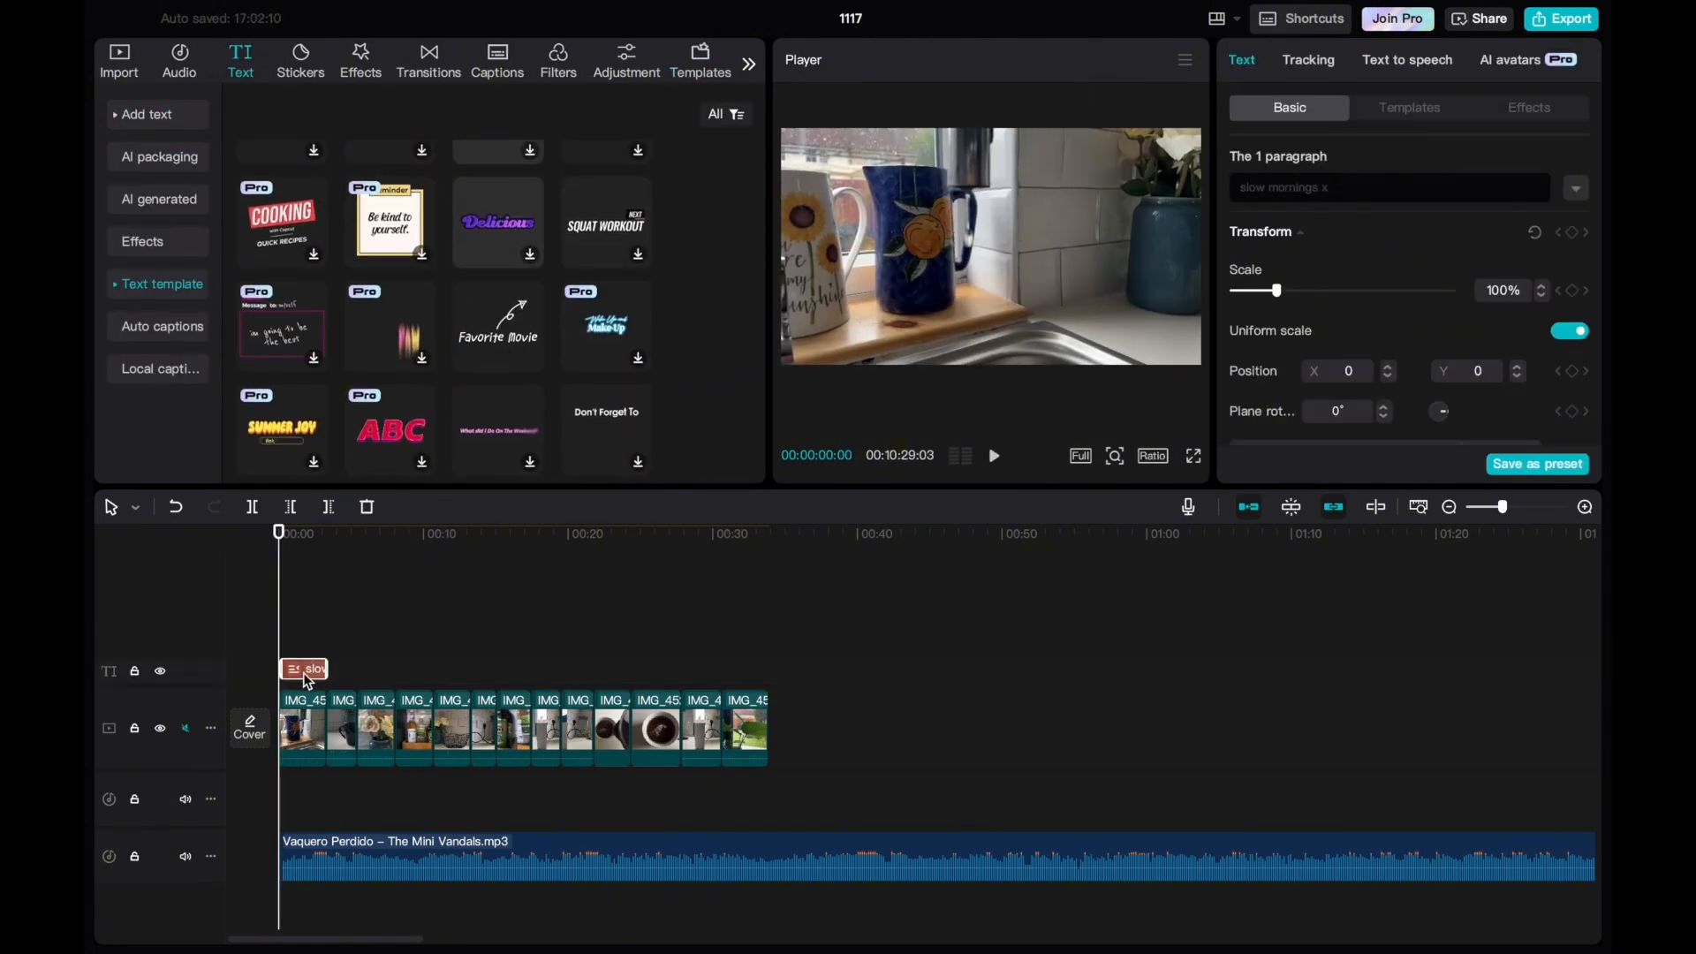
pyautogui.press('Delete')
# Preview the handwritten "Message to: myself" text template and place it above the last clip.
pyautogui.scroll(-2, 294, 236)
pyautogui.click(293, 237)
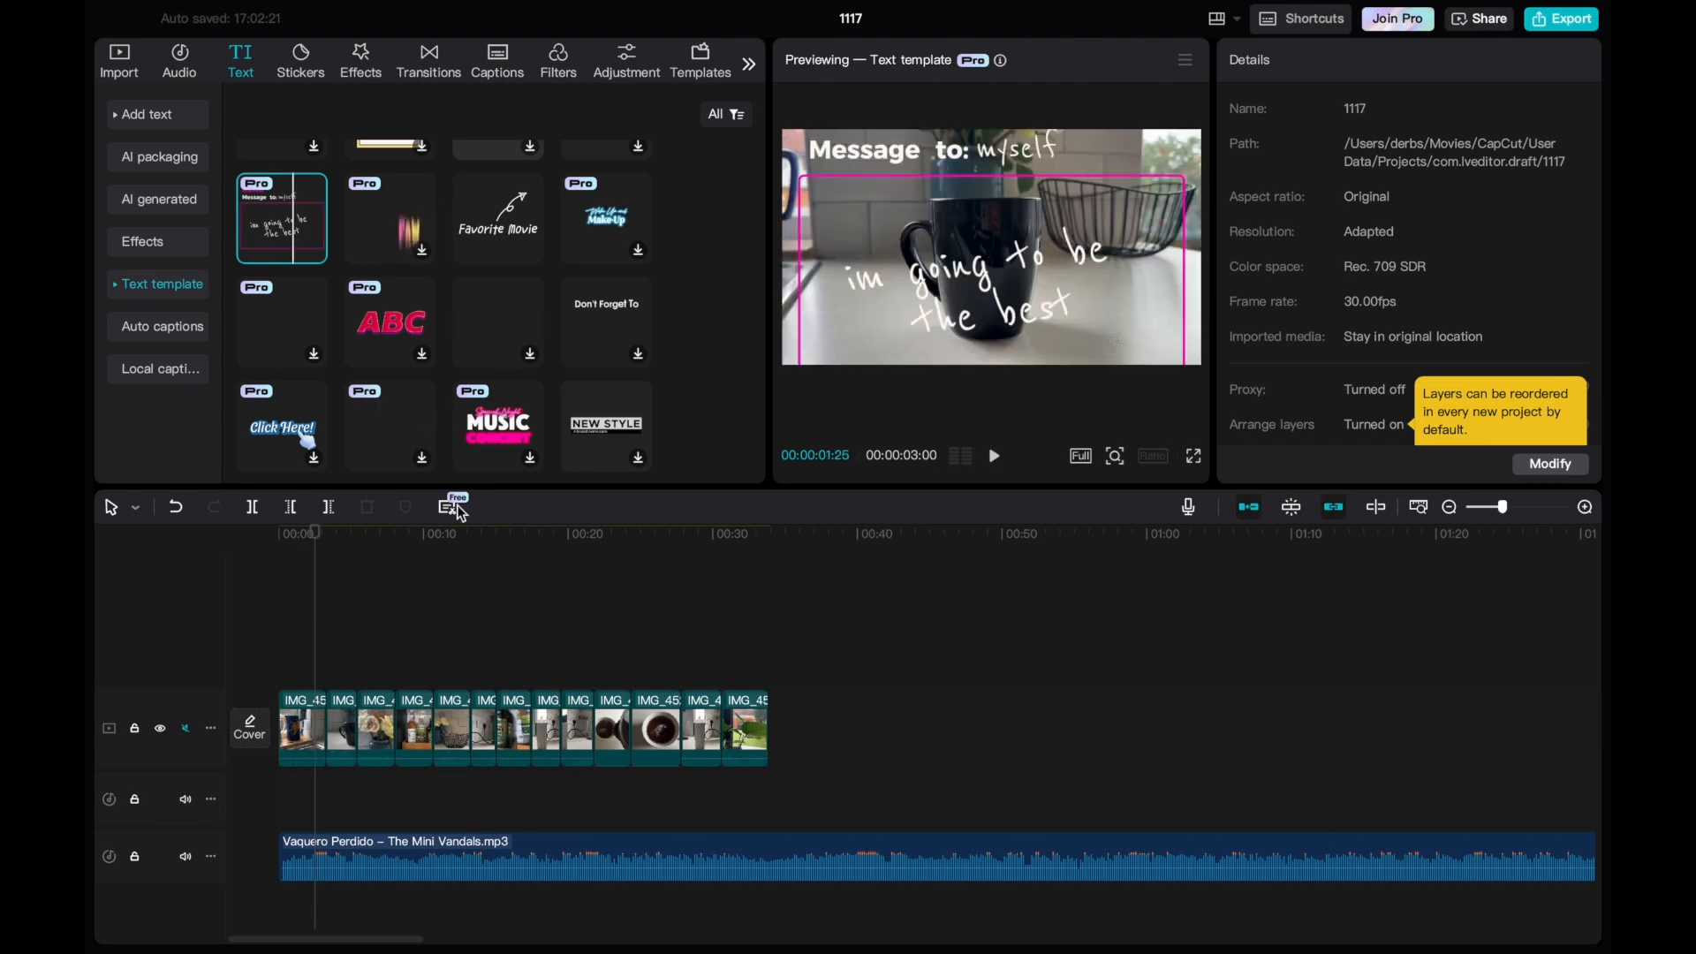
pyautogui.moveTo(293, 237); pyautogui.dragTo(749, 671)
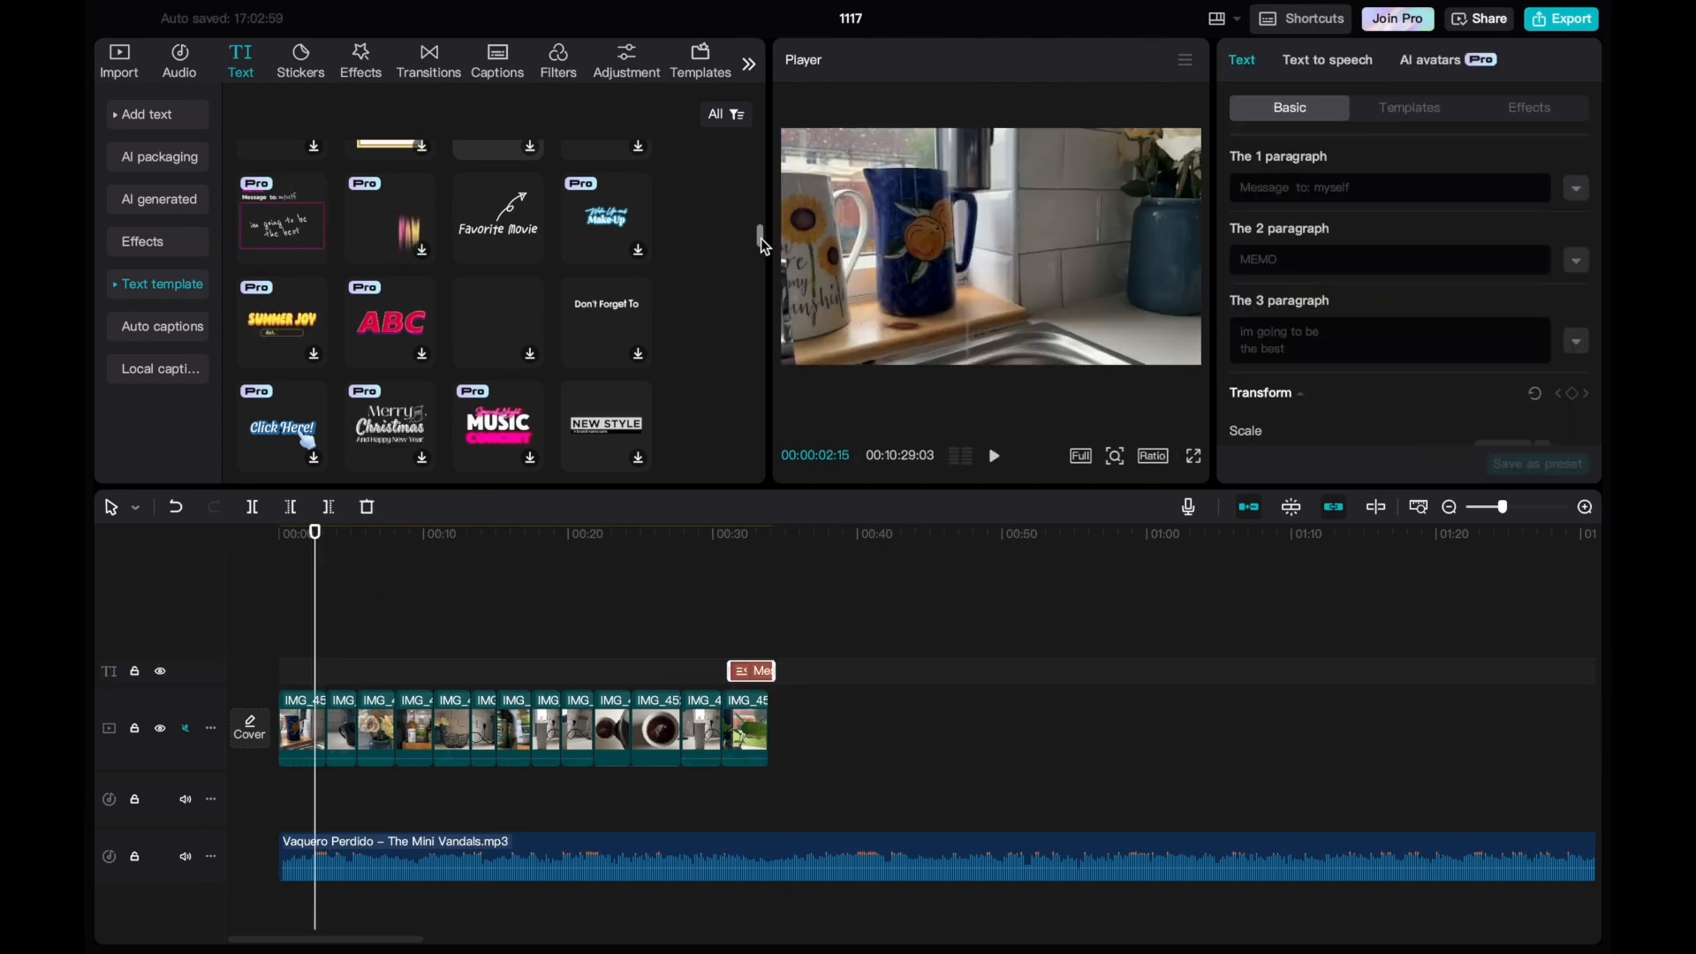
# Add a different text template over the first clip reading "slow mornings x" and adjust it in the frame.
pyautogui.moveTo(761, 237); pyautogui.dragTo(761, 433)
pyautogui.click(606, 171)
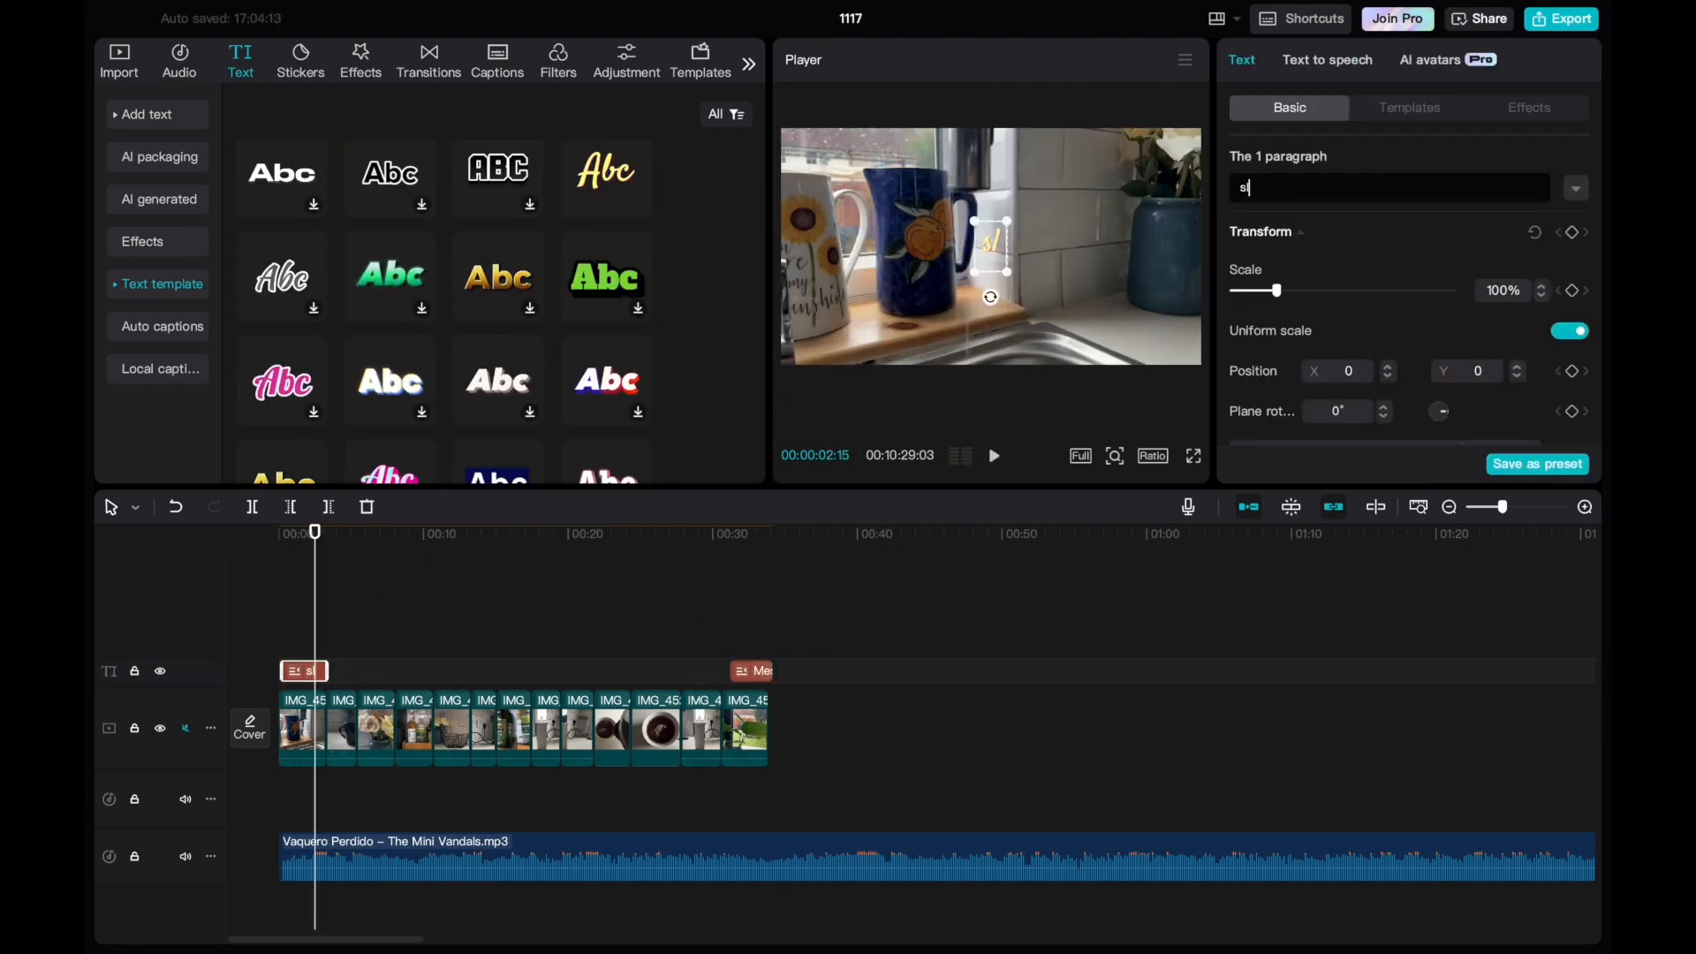
pyautogui.write('ow mornings x')
pyautogui.moveTo(1010, 252); pyautogui.dragTo(1069, 216)
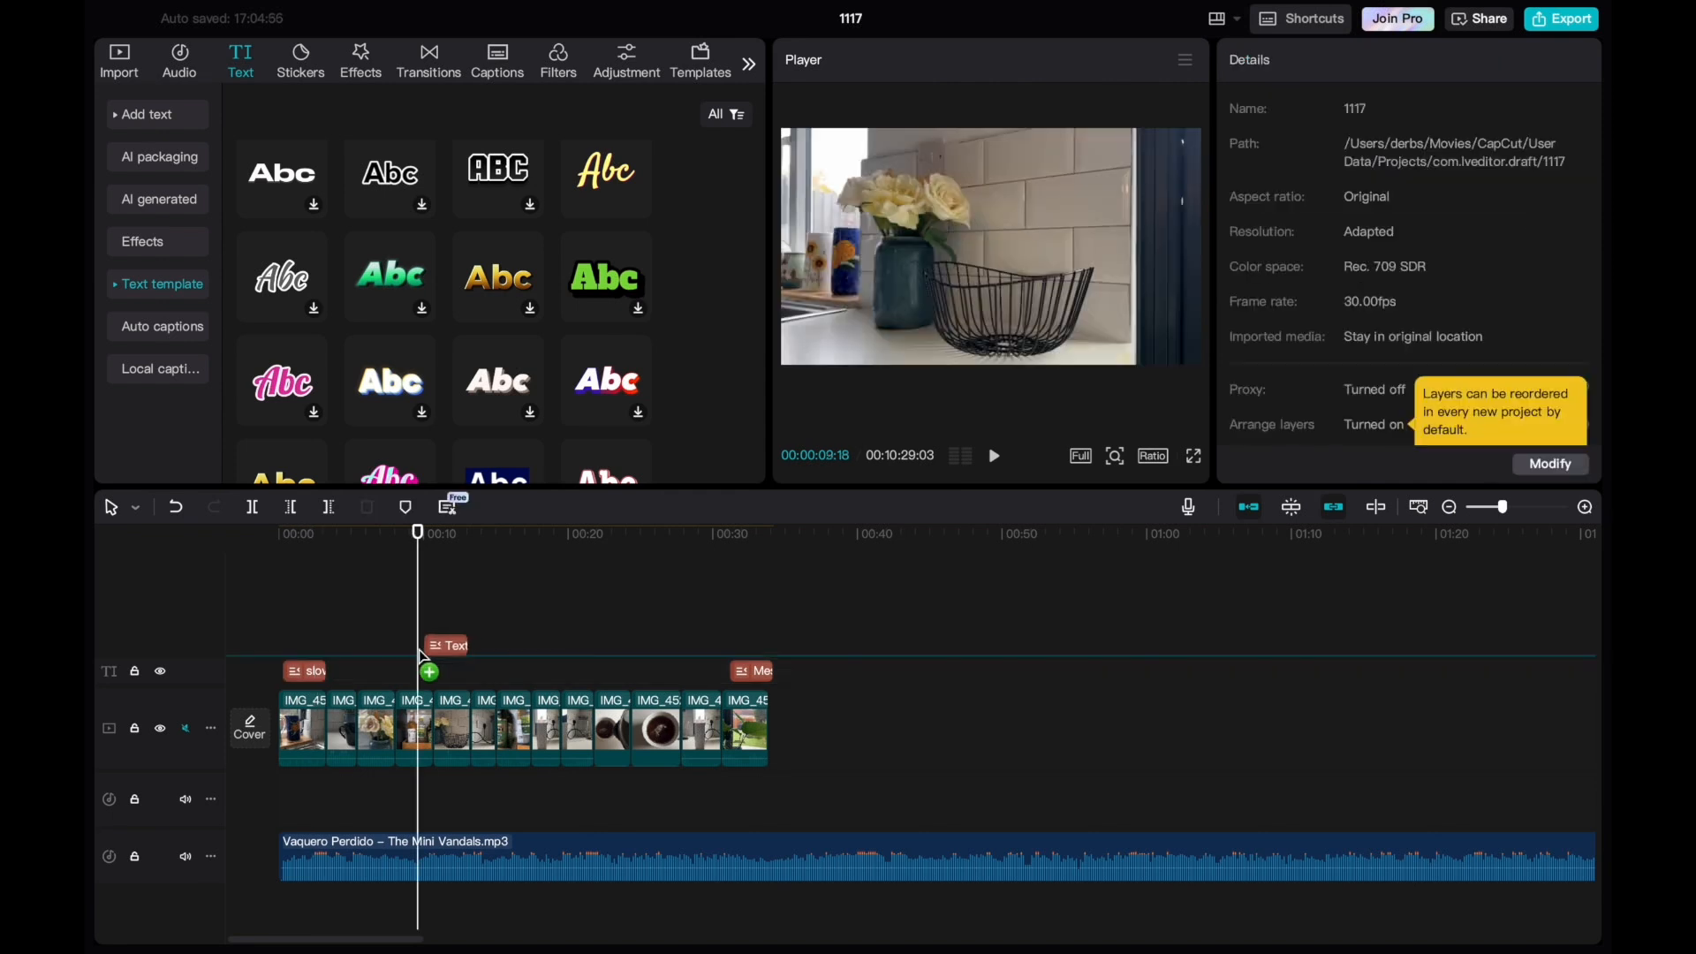
# Place an Abc text template on the title track near 00:10, change its text to "autumnal day" and shift it slightly earlier.
pyautogui.moveTo(421, 656); pyautogui.dragTo(424, 650)
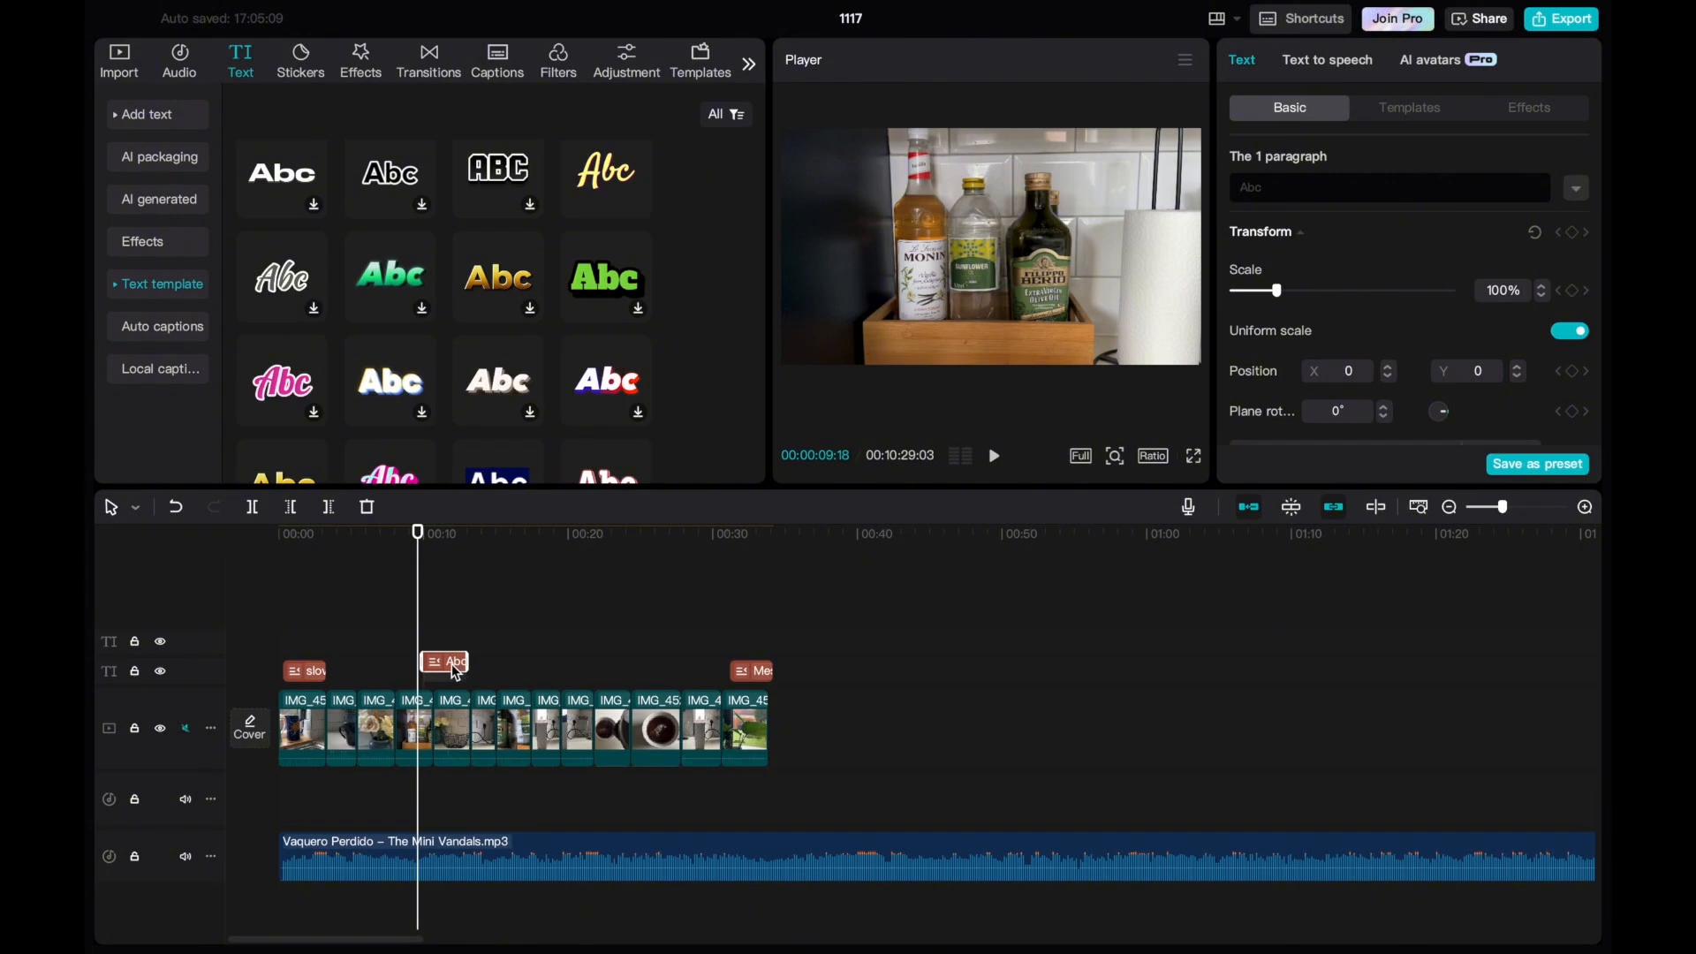
pyautogui.moveTo(453, 672)
pyautogui.mouseDown()
pyautogui.moveTo(408, 675)
pyautogui.moveTo(461, 681)
pyautogui.mouseUp()
pyautogui.click(1304, 186)
pyautogui.press('BackSpace')
pyautogui.press('BackSpace')
pyautogui.press('BackSpace')
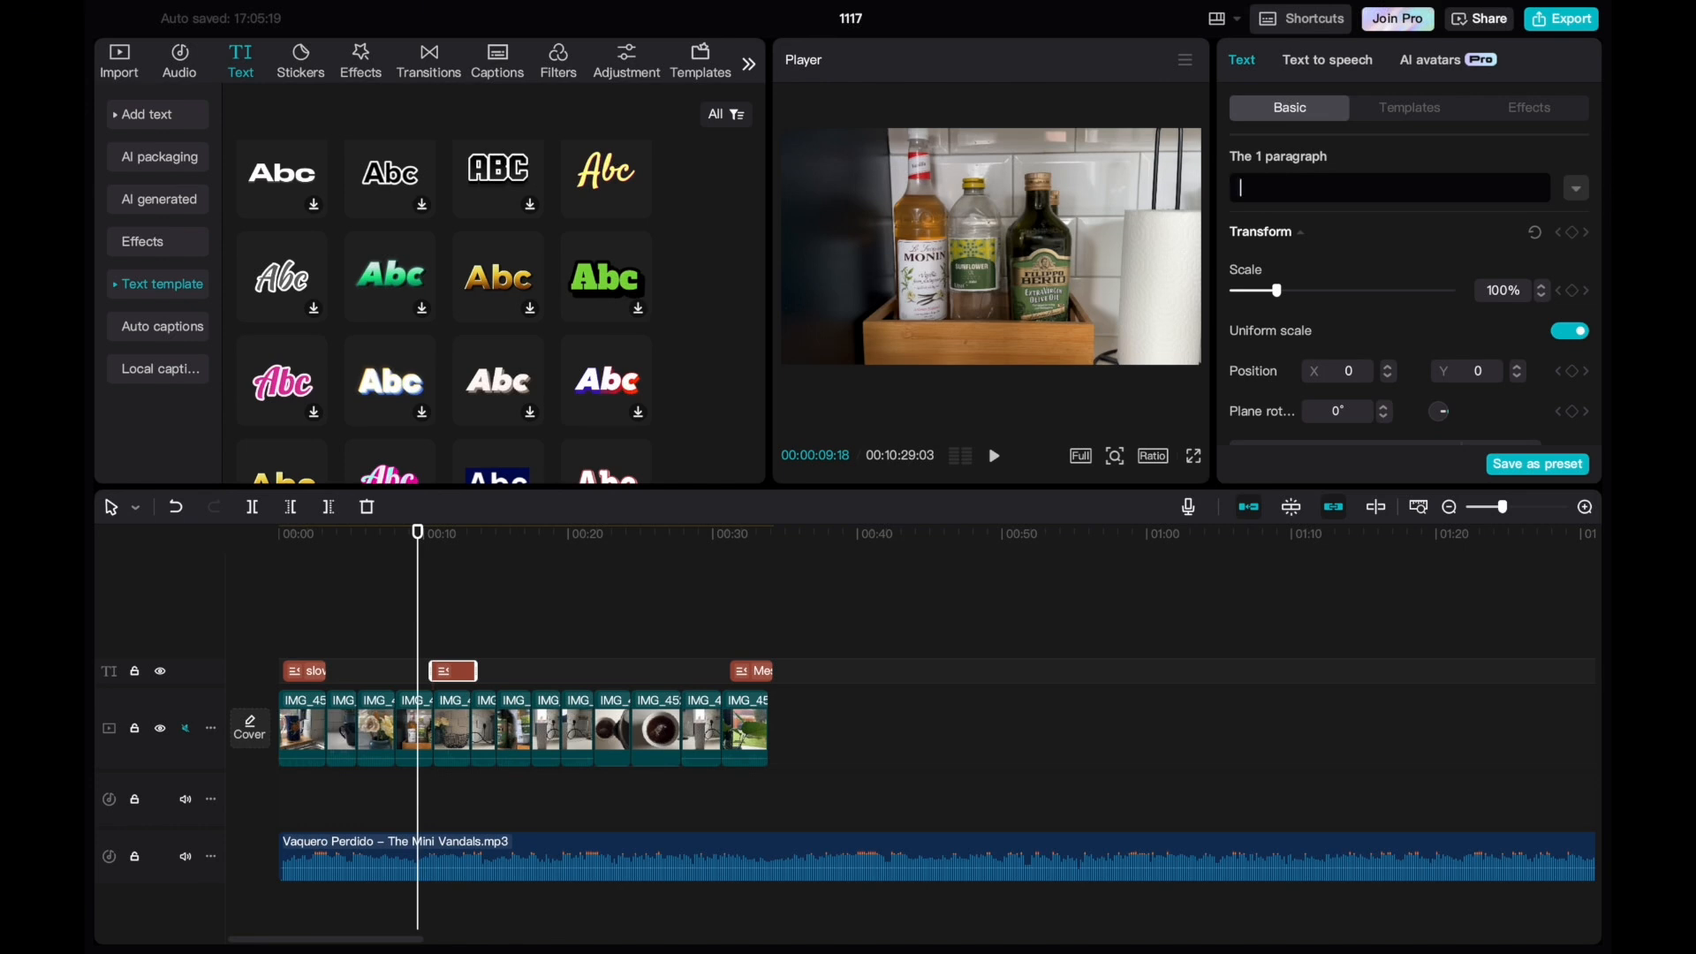
pyautogui.write('autumnal days')
pyautogui.moveTo(433, 664); pyautogui.dragTo(409, 665)
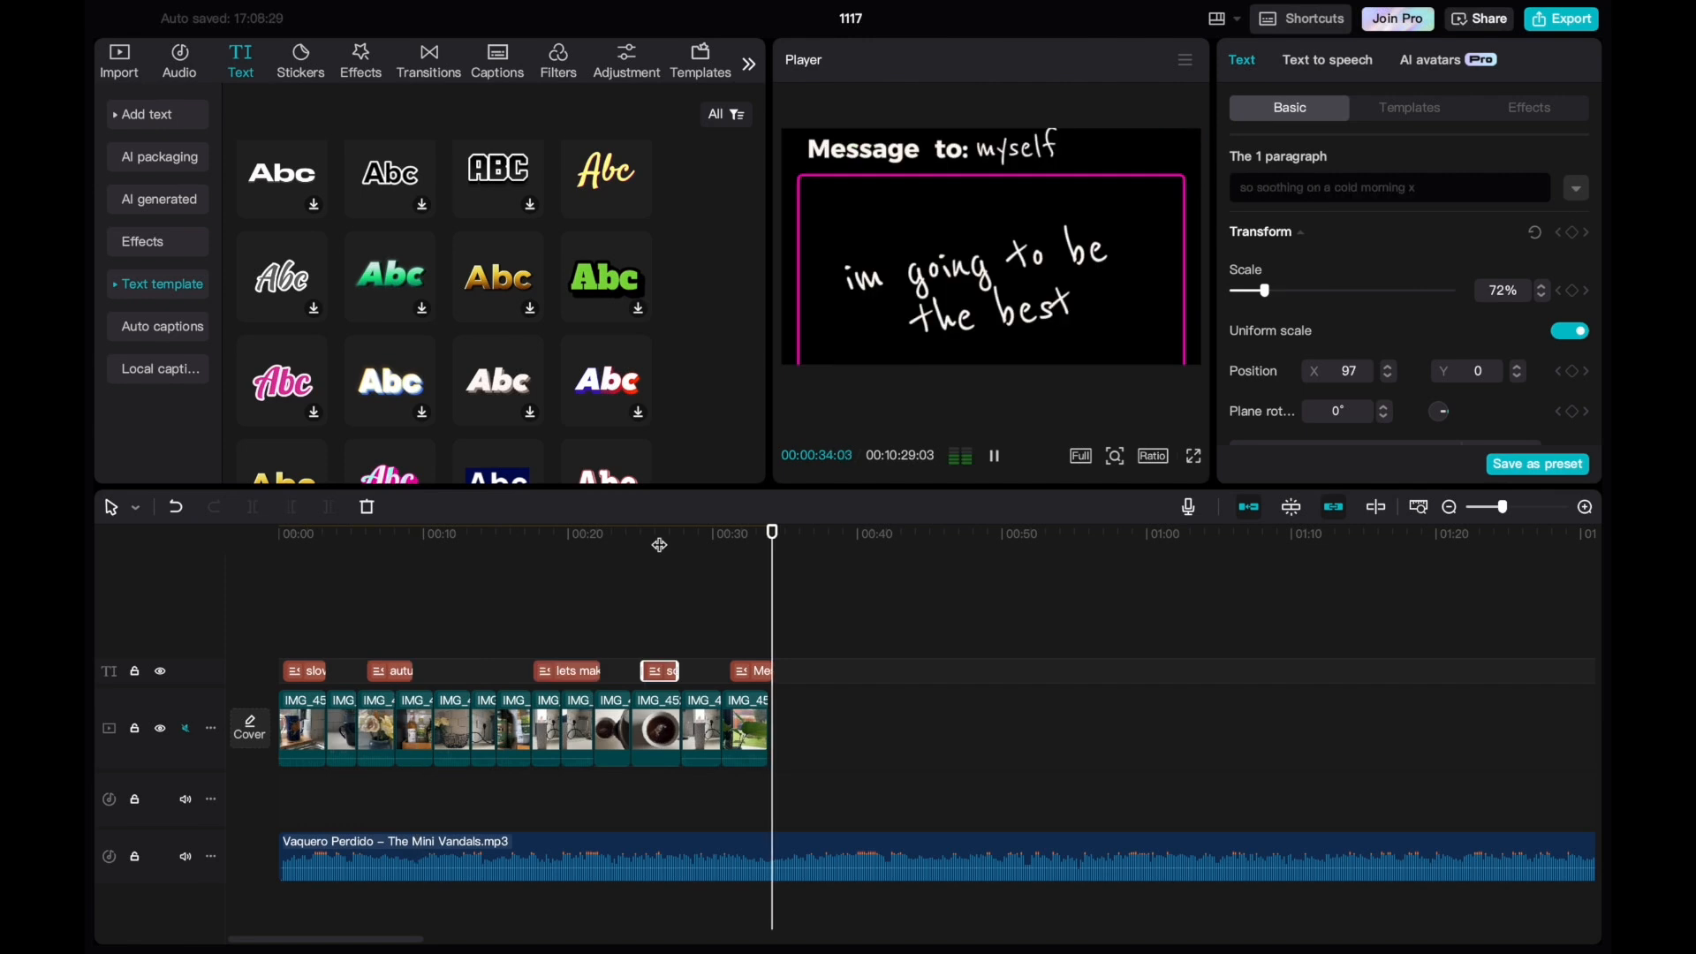
# Preview the titled sequence full screen from 00:00:00:00.
pyautogui.press('space')
pyautogui.moveTo(783, 535); pyautogui.dragTo(259, 576)
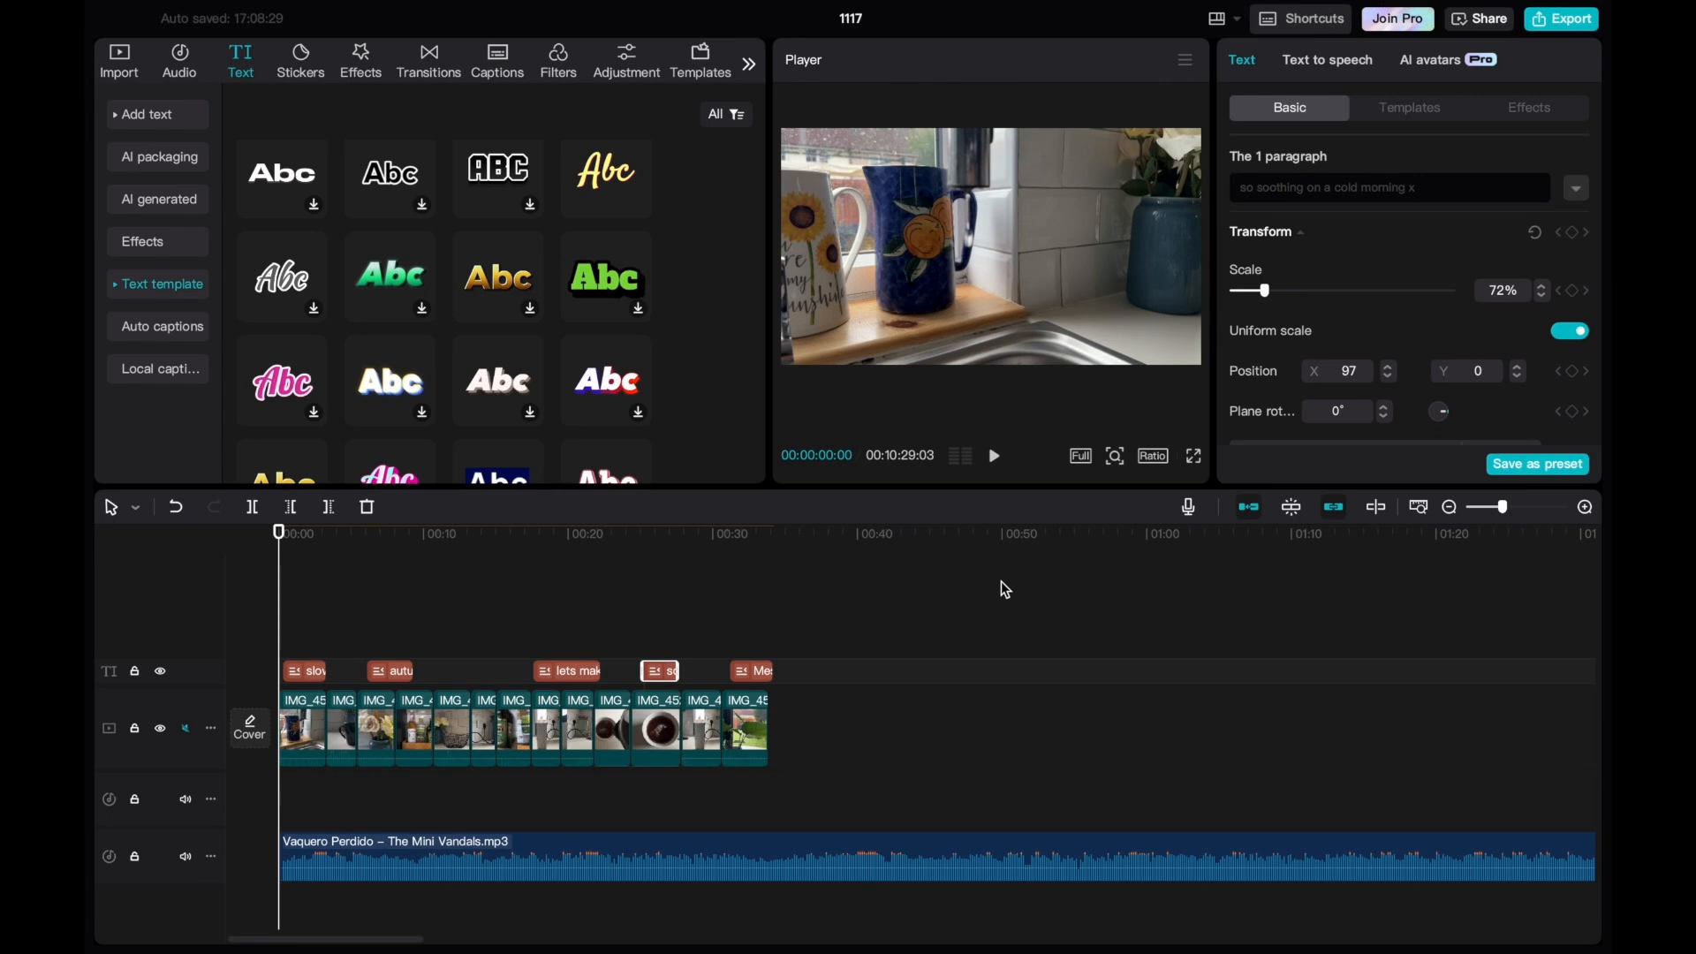
pyautogui.click(1194, 458)
pyautogui.click(563, 861)
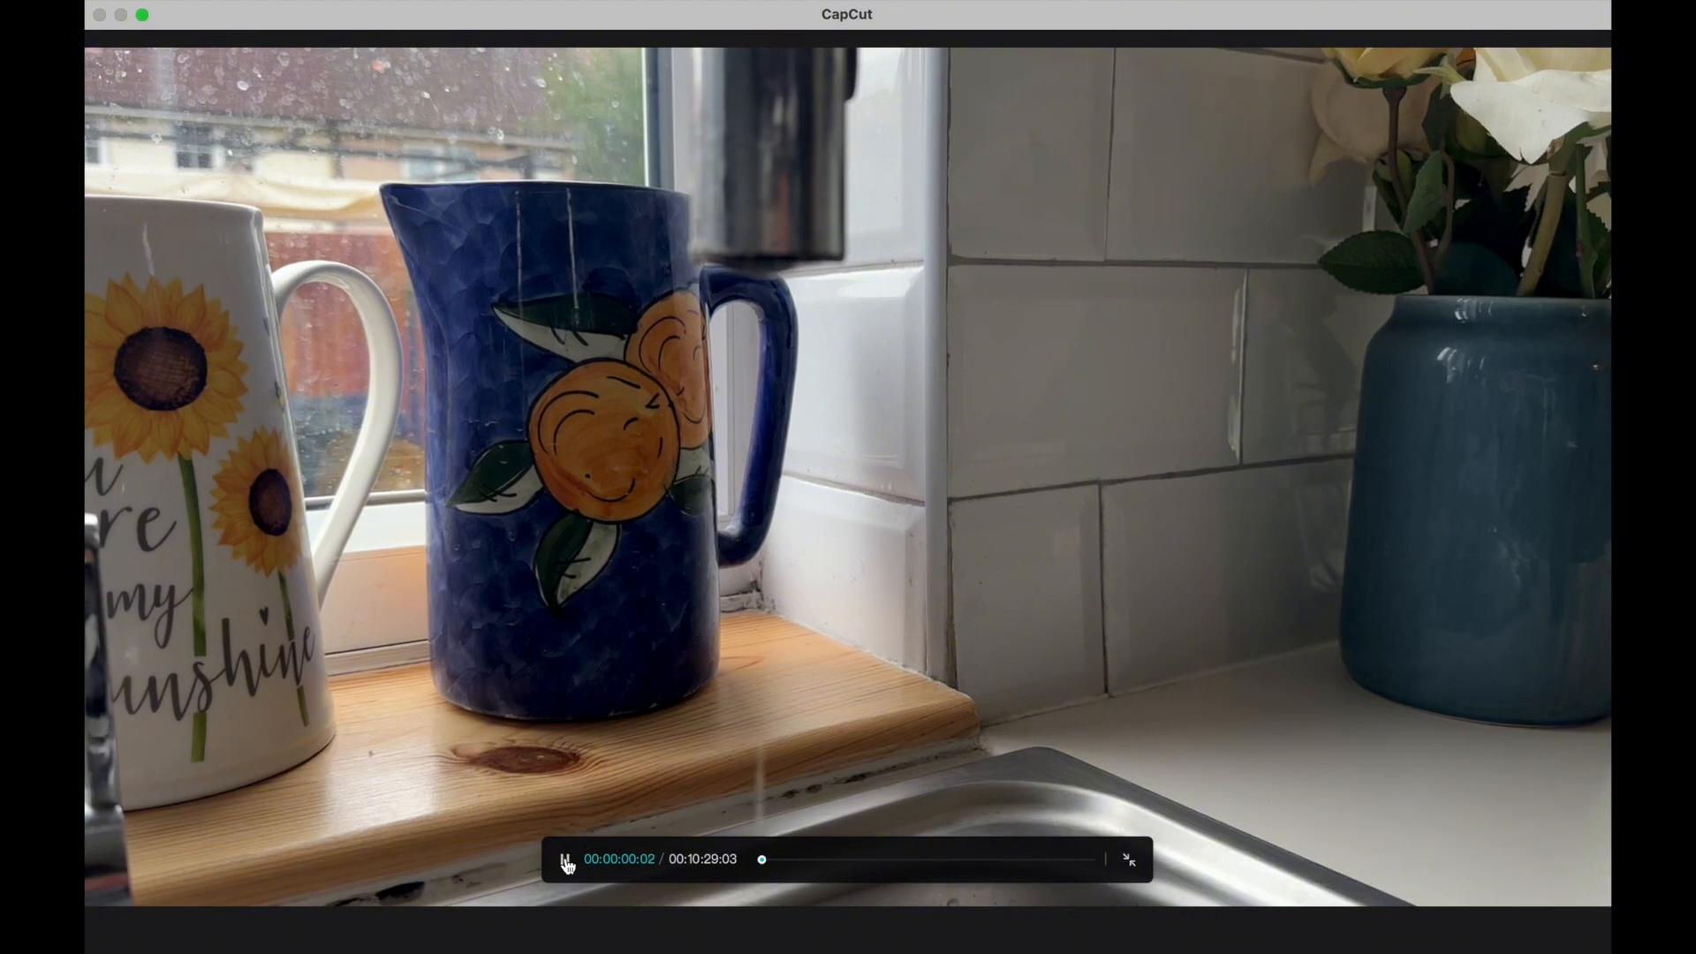